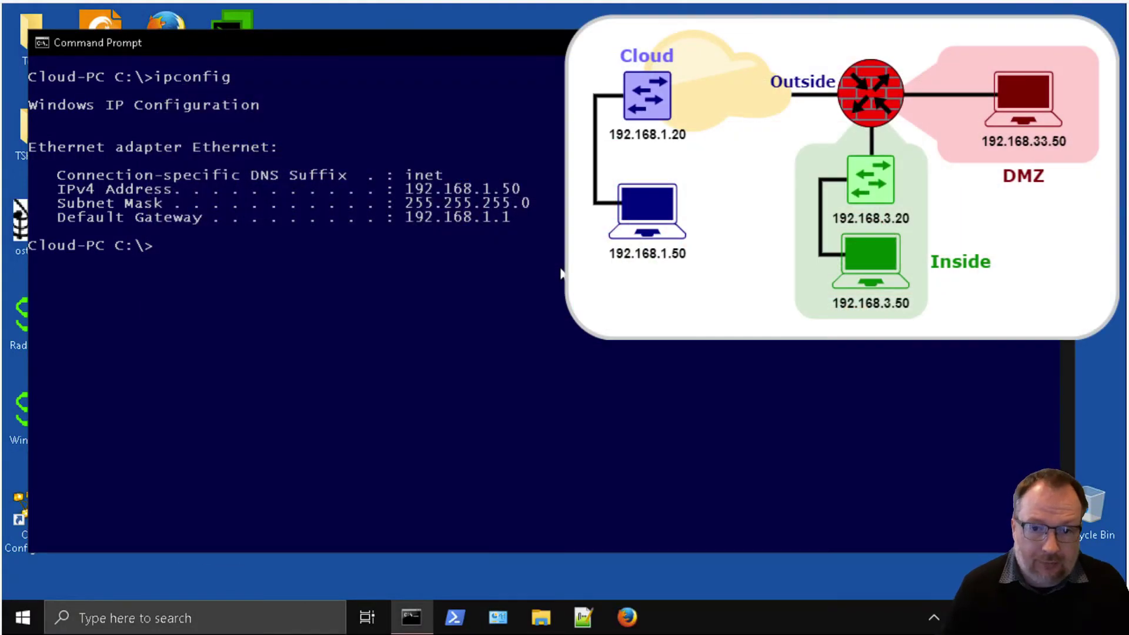
# Step: Ping 192.168.3.20, 192.168.3.50 and the DMZ host 192.168.33.50 from the Cloud-PC
pyautogui.write('ping')
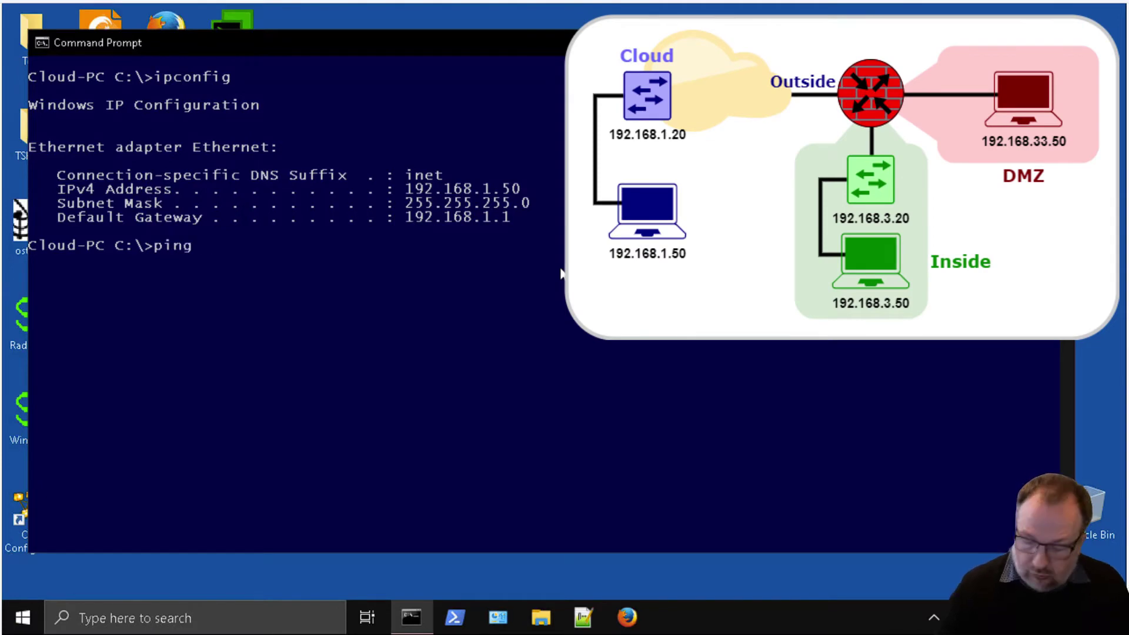
pyautogui.write(' 192.168.')
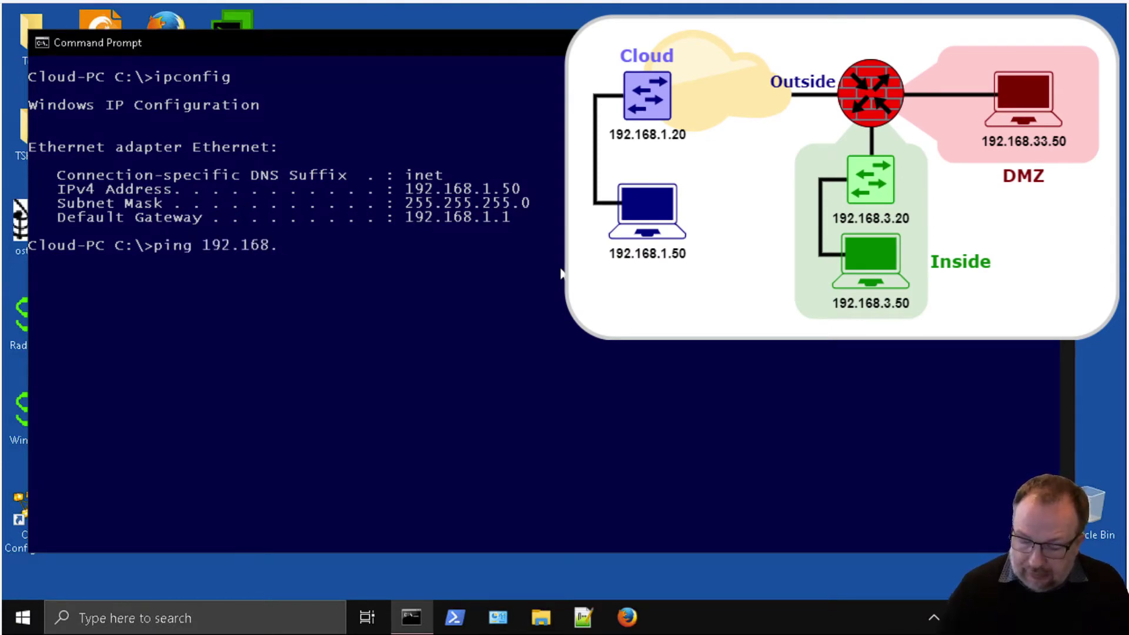
pyautogui.write('3.20')
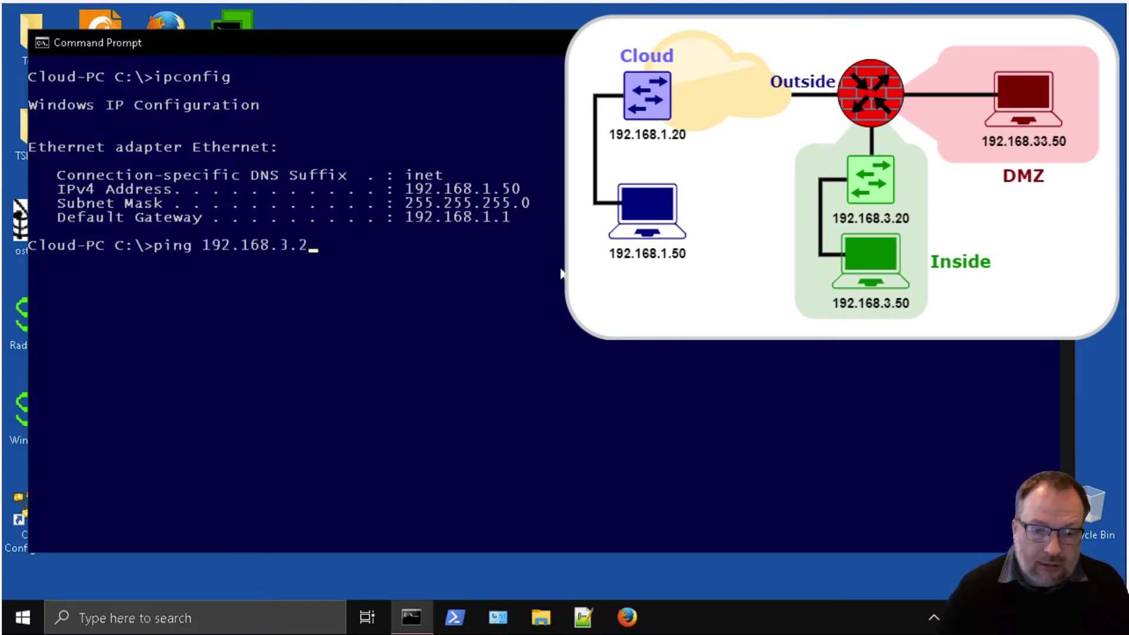
pyautogui.press('Return')
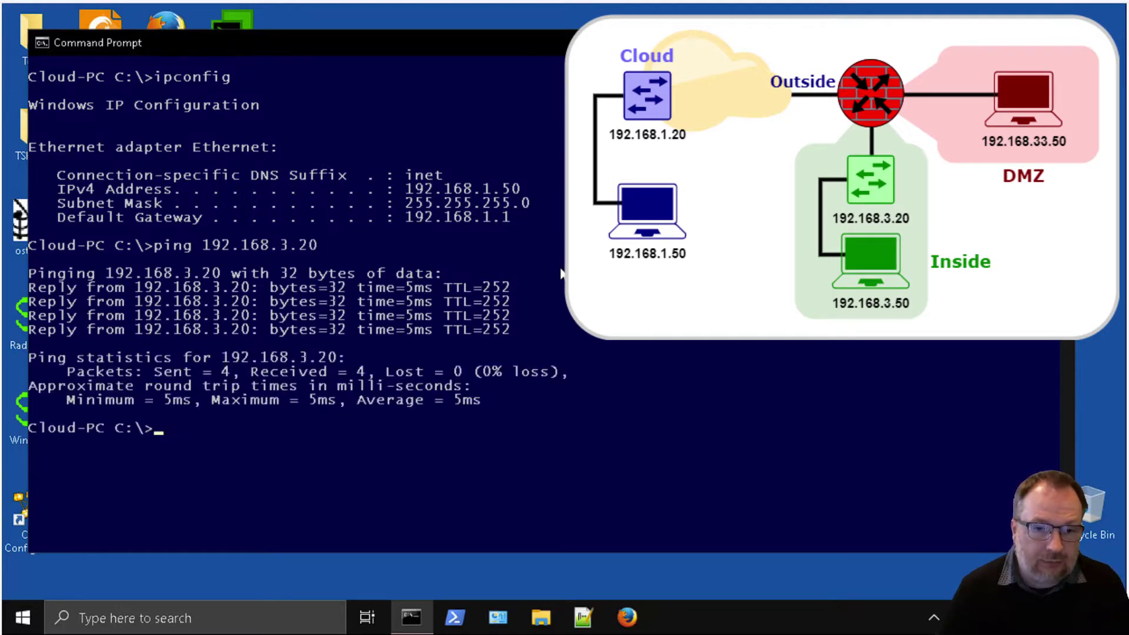
pyautogui.press('Up')
pyautogui.press('BackSpace')
pyautogui.press('BackSpace')
pyautogui.write('50')
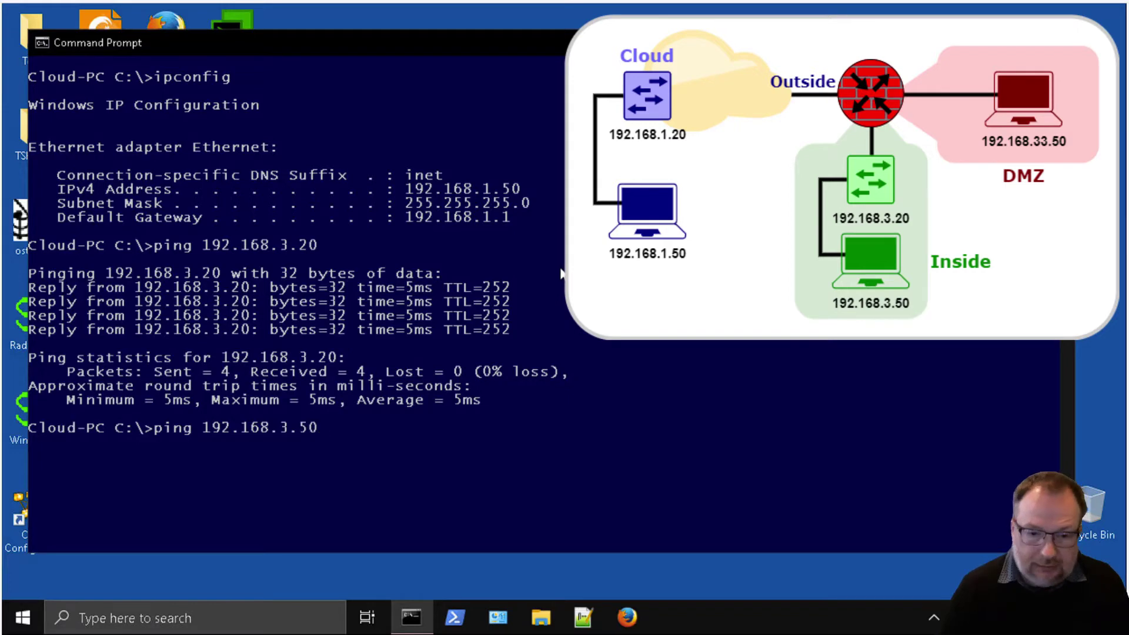
pyautogui.press('Return')
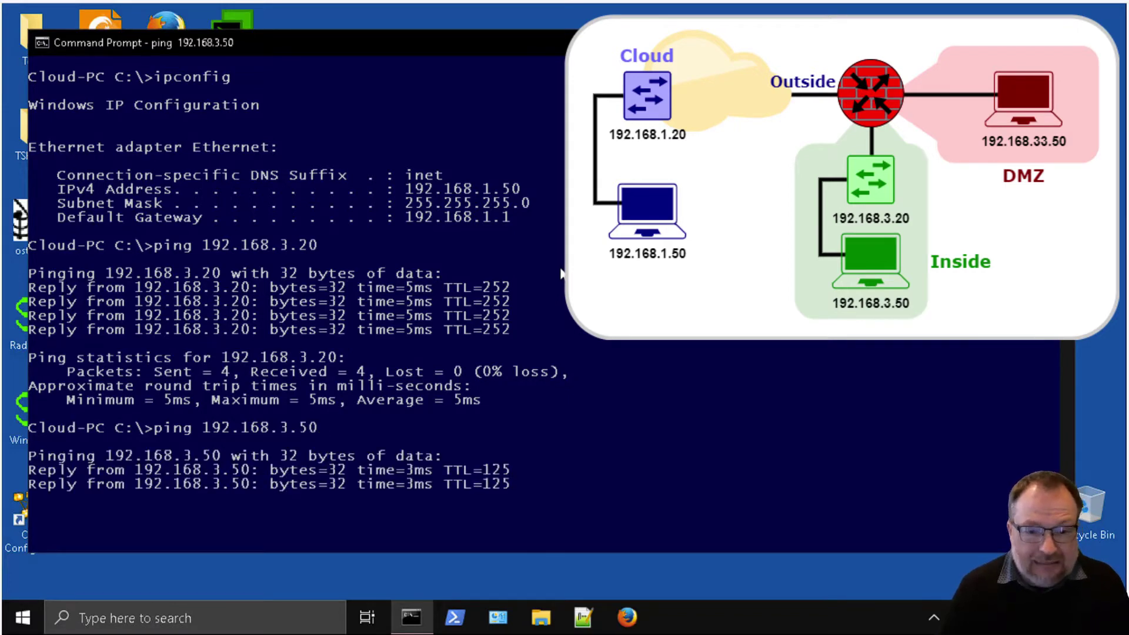
pyautogui.press('Up')
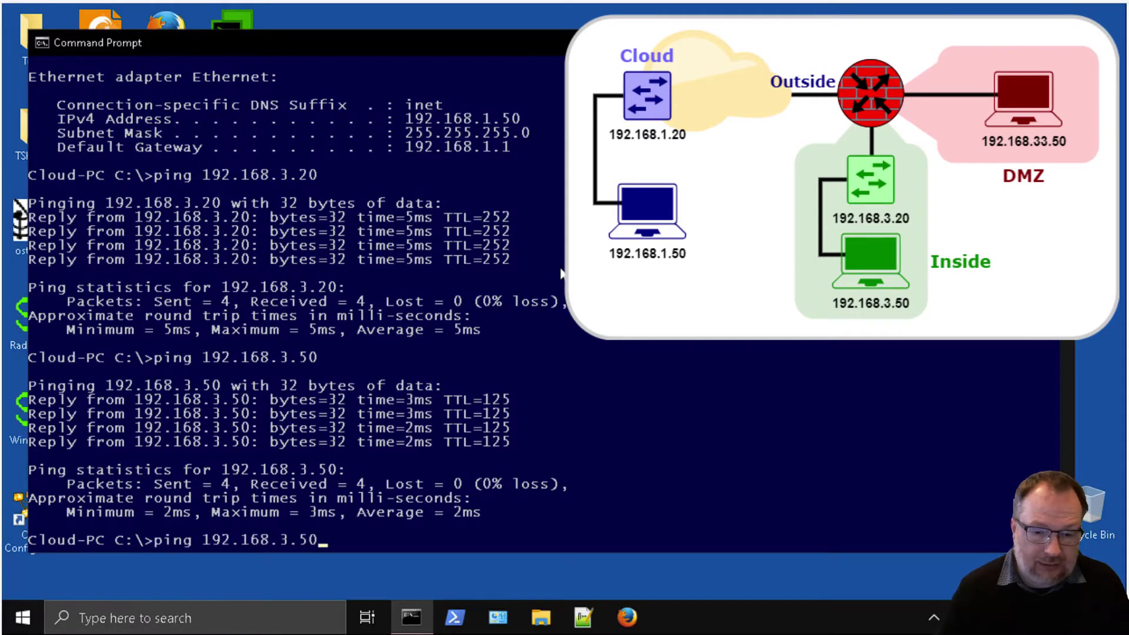
pyautogui.press('BackSpace')
pyautogui.press('BackSpace')
pyautogui.press('BackSpace')
pyautogui.press('BackSpace')
pyautogui.write('33.50')
pyautogui.press('Return')
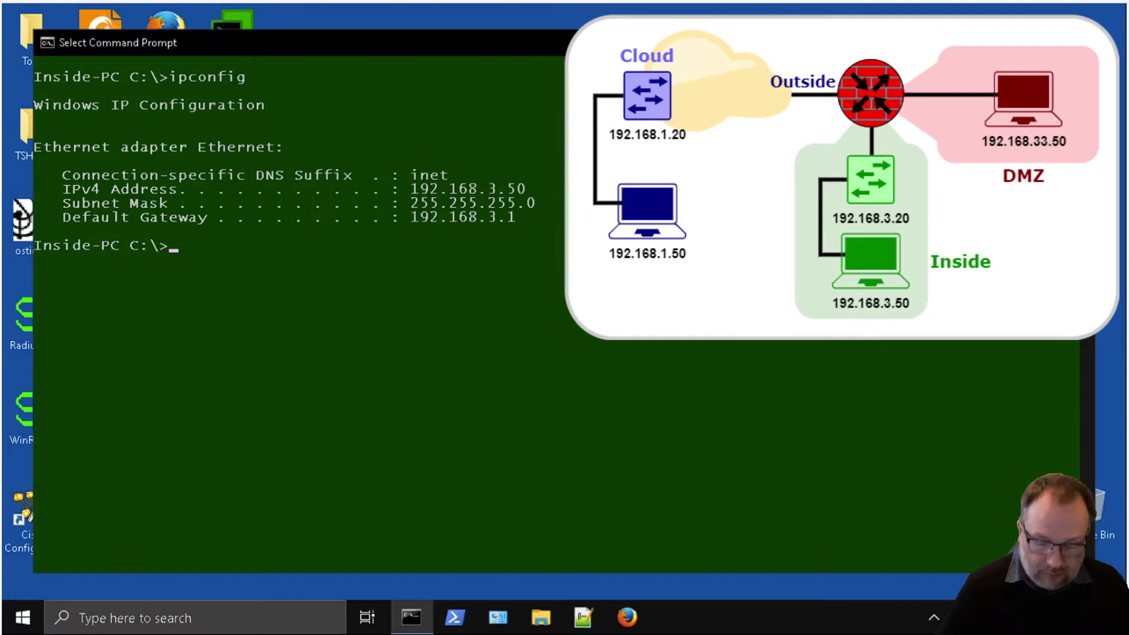
# Step: Ping 192.168.1.20 and 192.168.1.50 from the Inside-PC
pyautogui.write('ping 192')
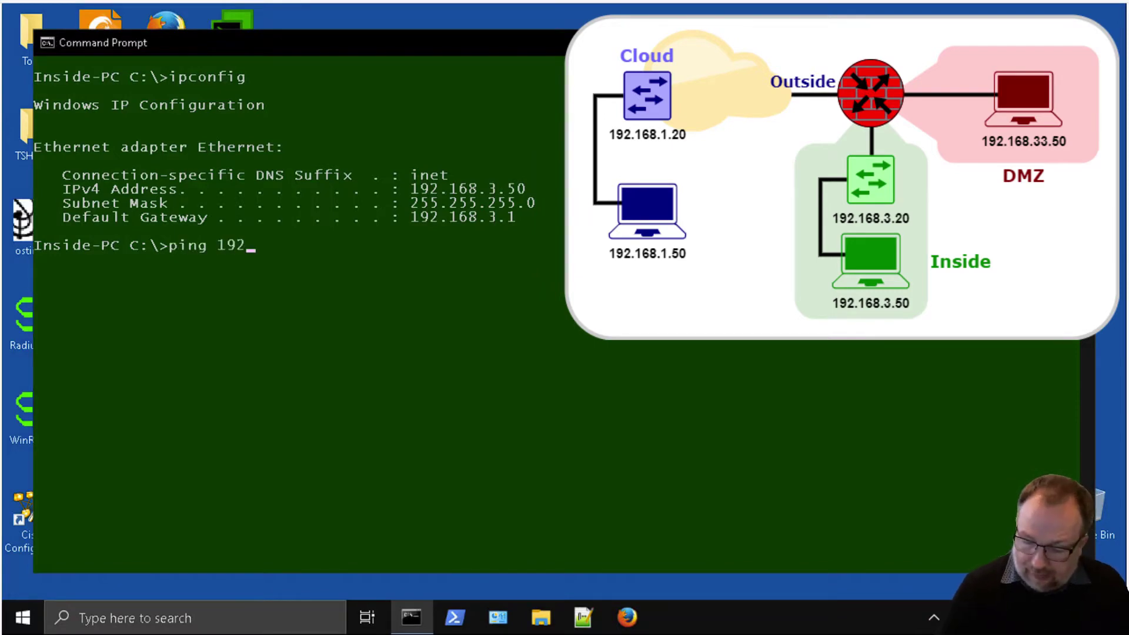
pyautogui.write('.168.1.20')
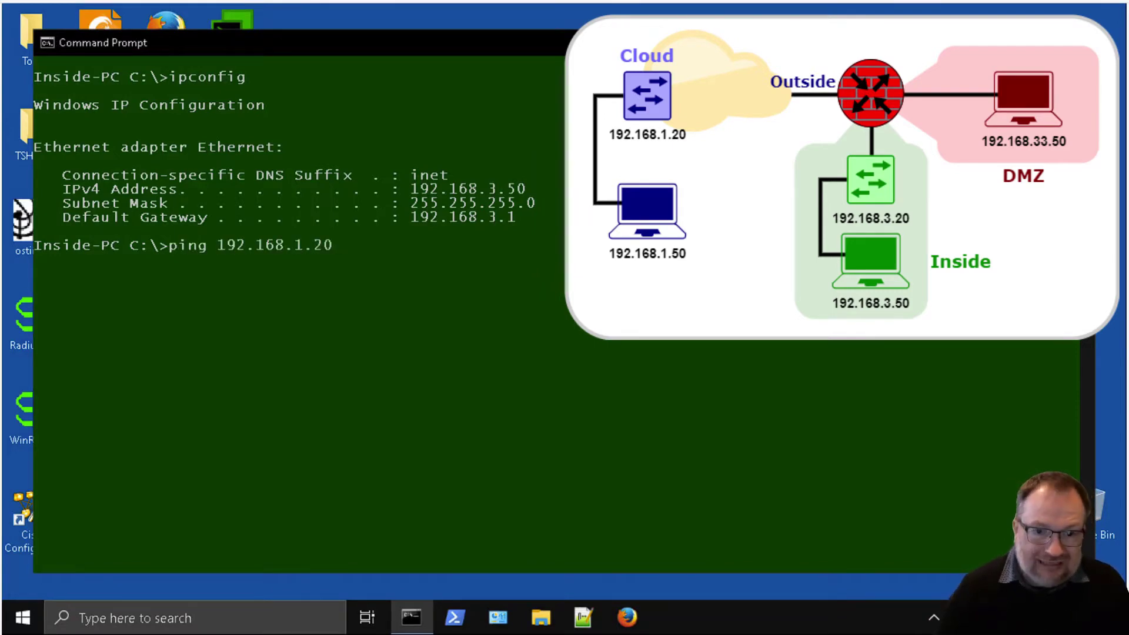
pyautogui.press('Return')
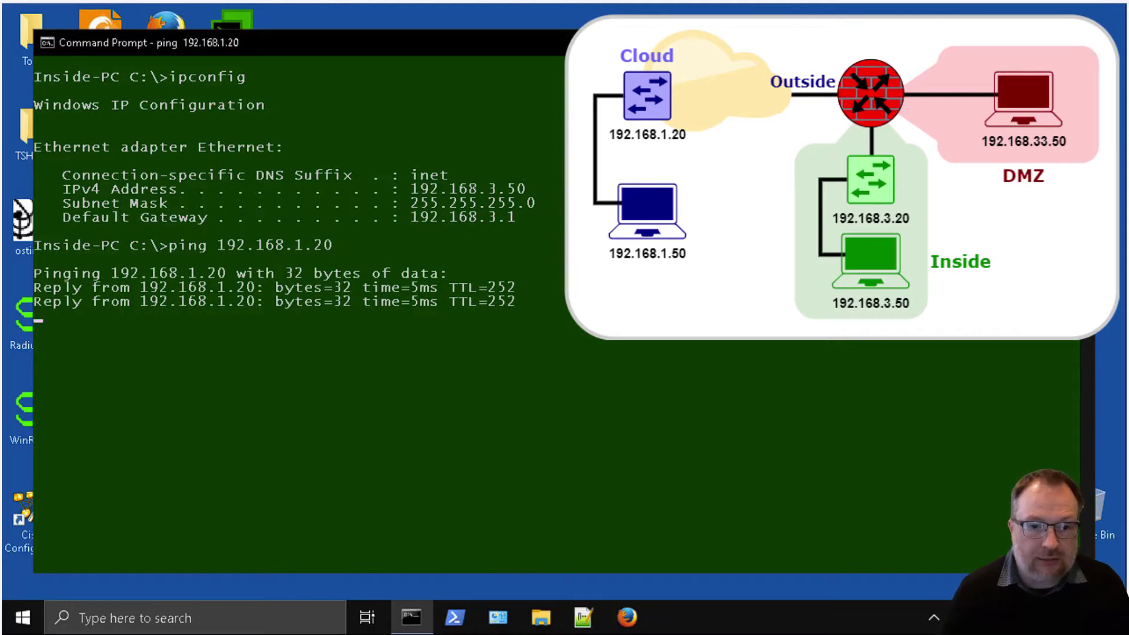
pyautogui.press('Up')
pyautogui.press('BackSpace')
pyautogui.press('BackSpace')
pyautogui.write('50')
pyautogui.press('Return')
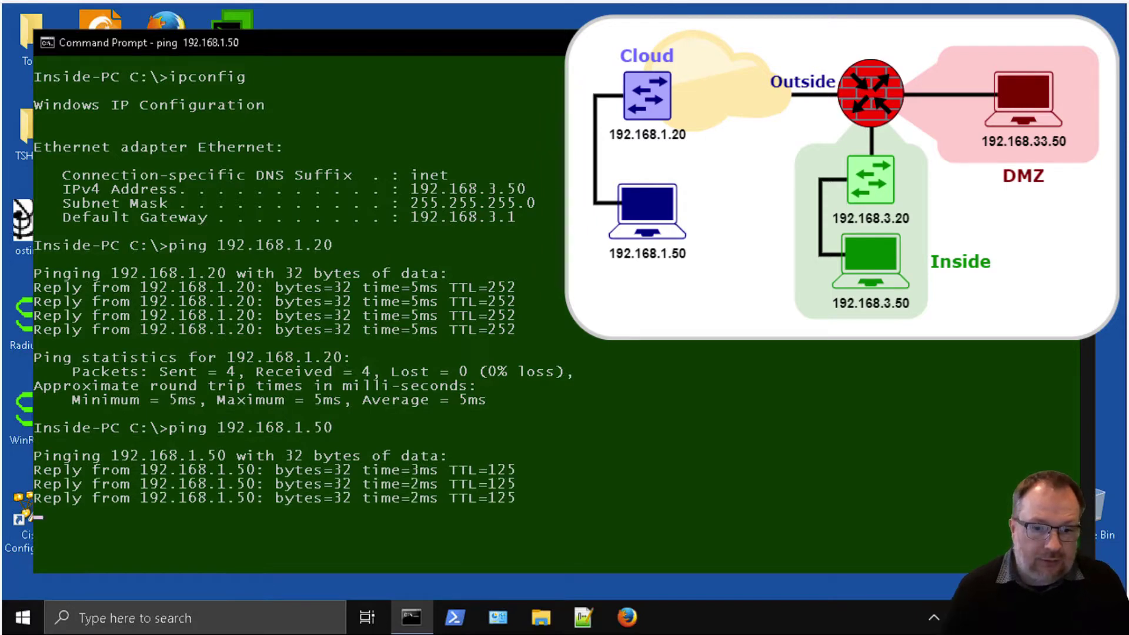
# Step: Ping 192.168.3.50 from the Inside-PC, then 192.168.1.20 from the DMZ-PC
pyautogui.press('Up')
pyautogui.press('BackSpace')
pyautogui.press('BackSpace')
pyautogui.press('BackSpace')
pyautogui.press('BackSpace')
pyautogui.write('3.')
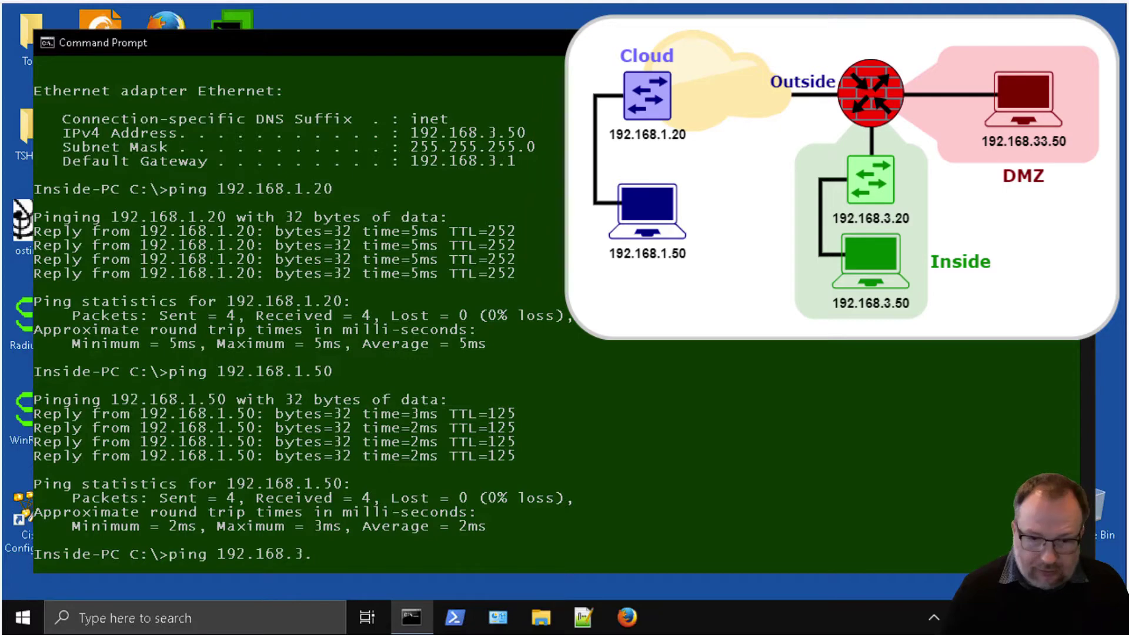
pyautogui.write('50')
pyautogui.press('Return')
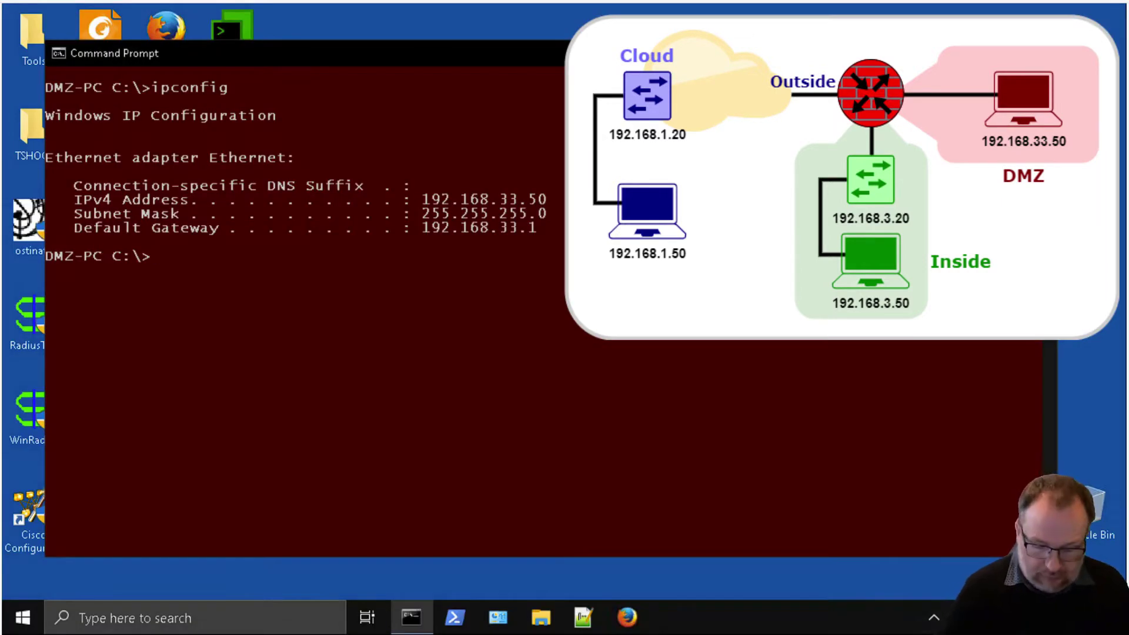
pyautogui.write('ping 192.168.1.20')
pyautogui.press('Return')
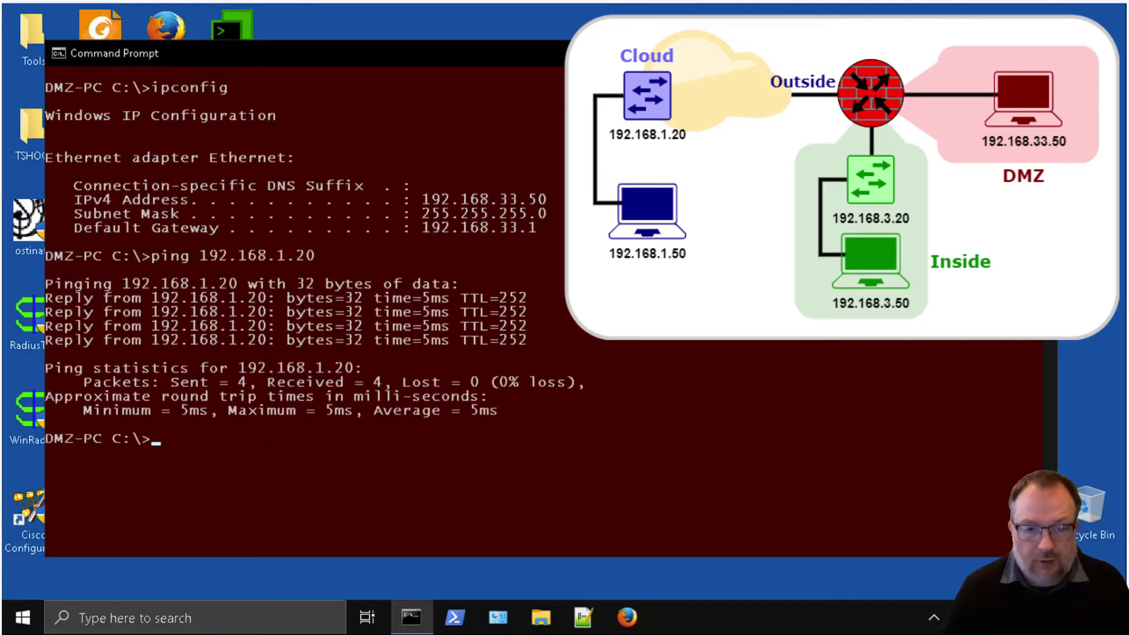
# Step: Ping 192.168.1.50 and 192.168.3.20 from the DMZ-PC
pyautogui.press('Up')
pyautogui.press('BackSpace')
pyautogui.press('BackSpace')
pyautogui.press('BackSpace')
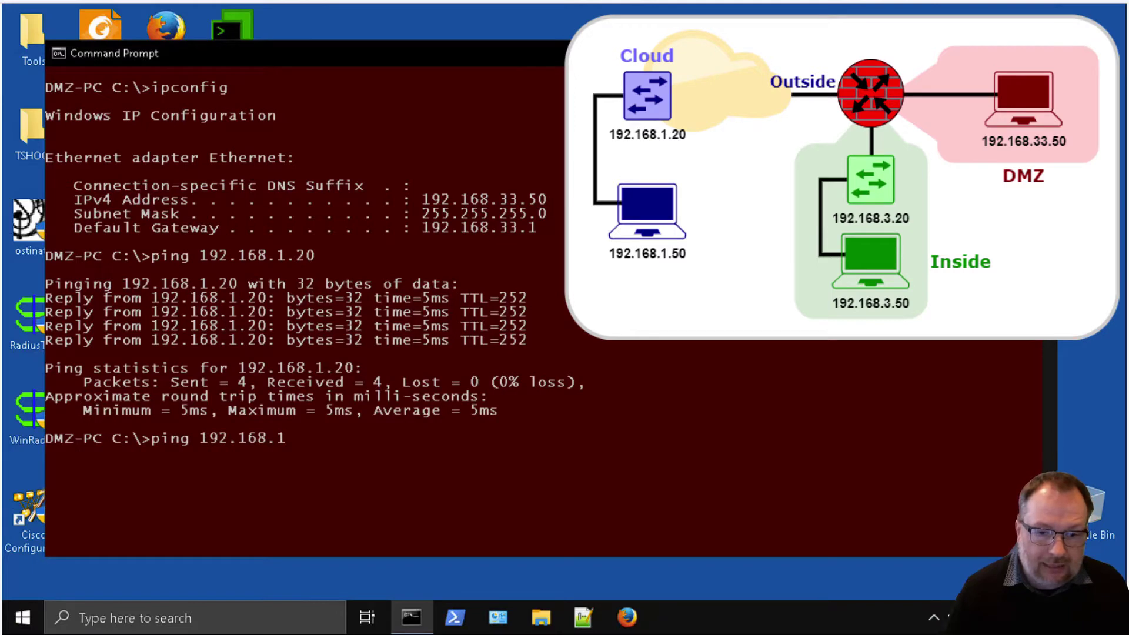
pyautogui.write('.50')
pyautogui.press('Return')
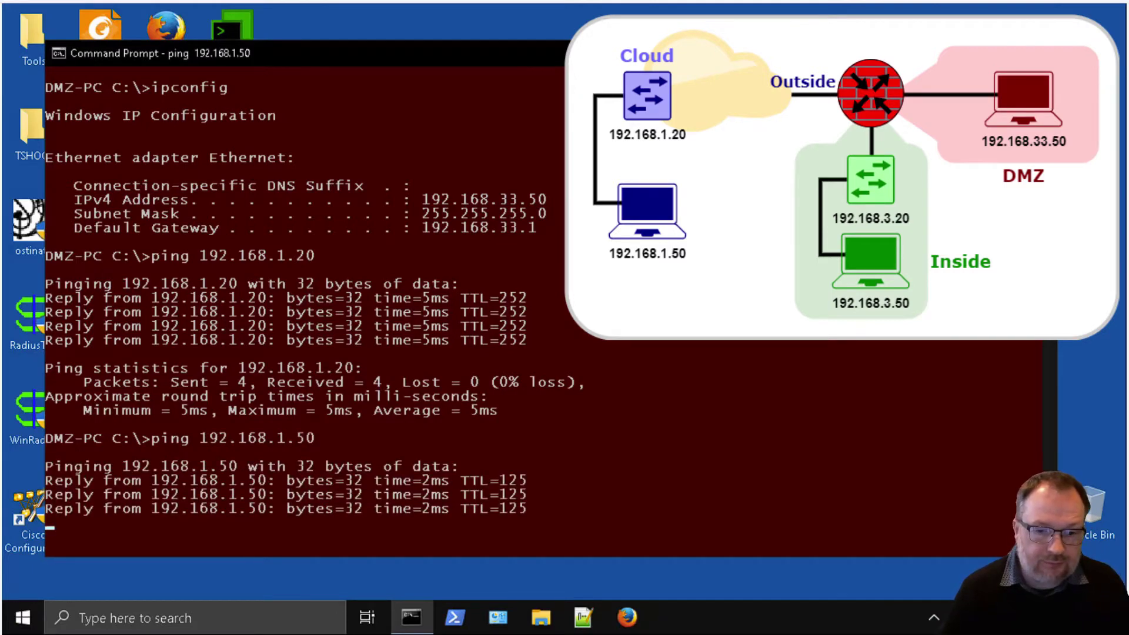
pyautogui.press('Up')
pyautogui.press('BackSpace')
pyautogui.press('BackSpace')
pyautogui.press('BackSpace')
pyautogui.press('BackSpace')
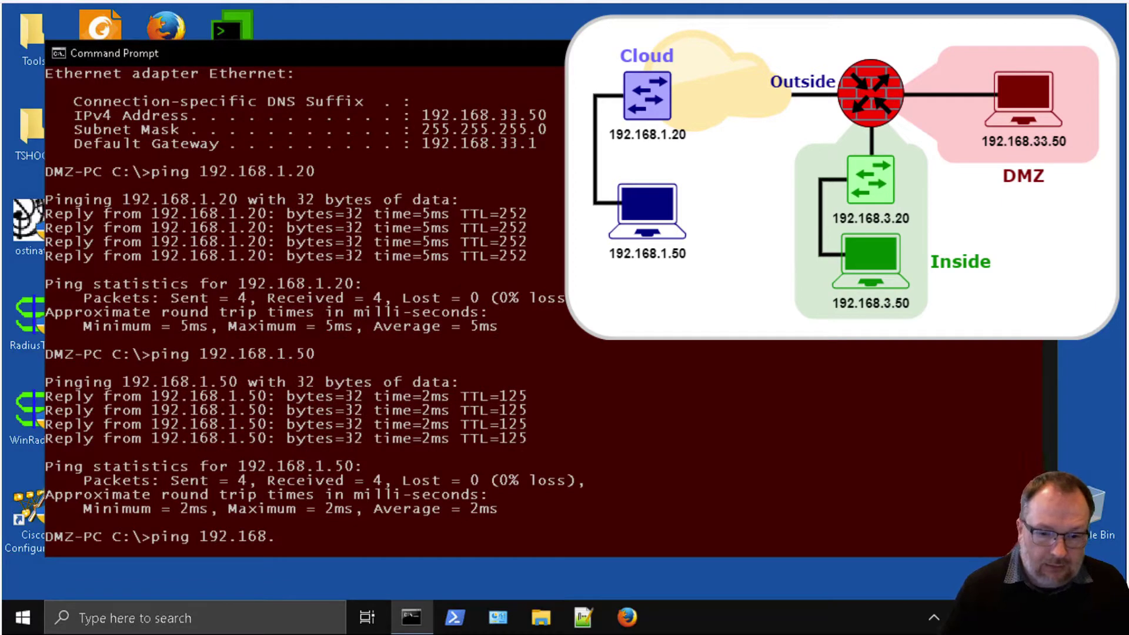
pyautogui.write('3.20')
pyautogui.press('Return')
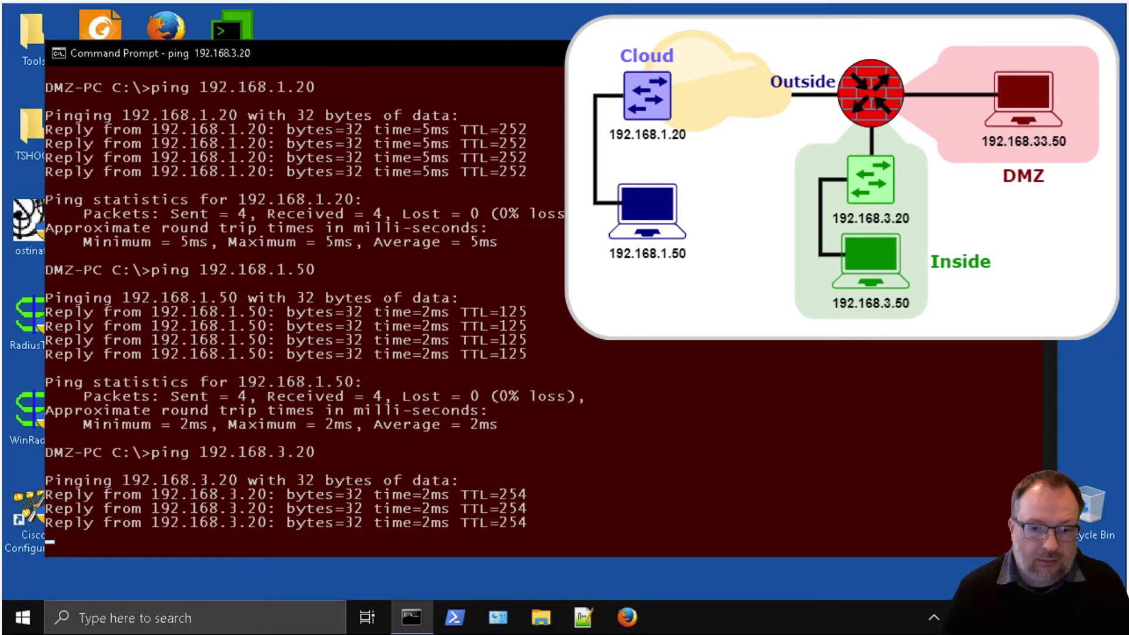
# Step: Ping 192.168.3.50 from the DMZ-PC, then return to the Inside-PC console
pyautogui.press('Up')
pyautogui.press('BackSpace')
pyautogui.press('BackSpace')
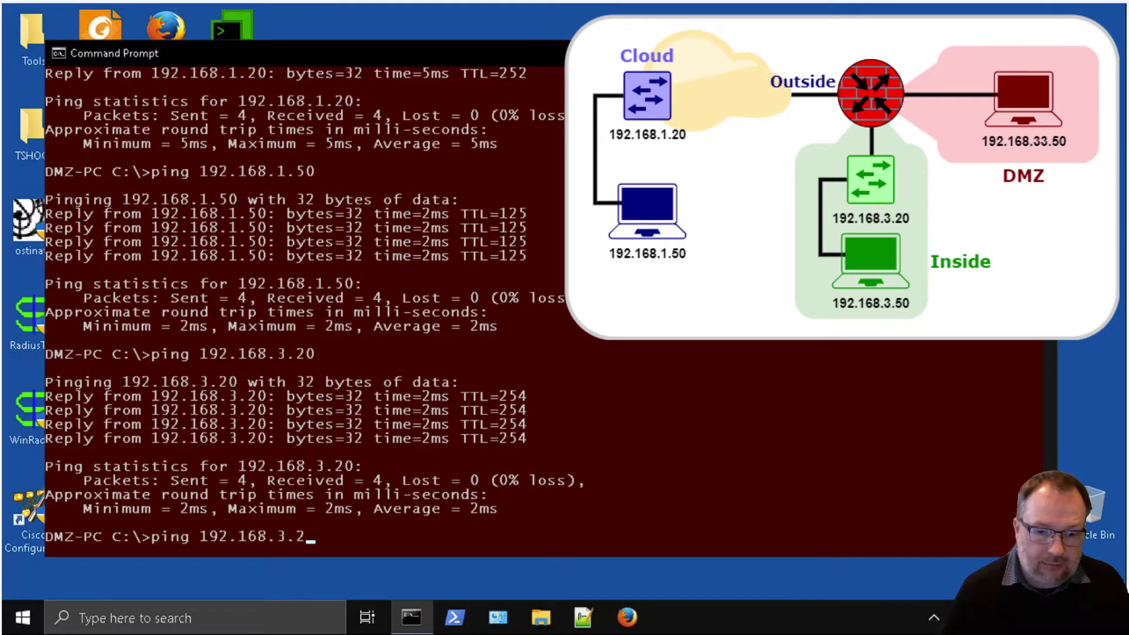
pyautogui.write('50')
pyautogui.press('Return')
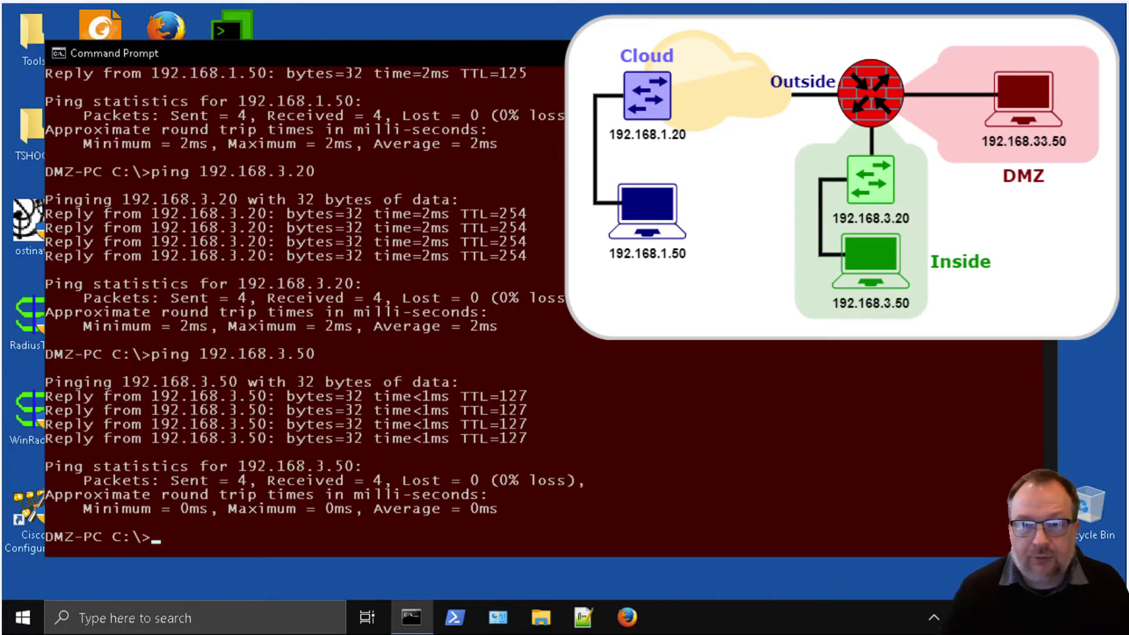
pyautogui.hotkey('alt', 'Tab')
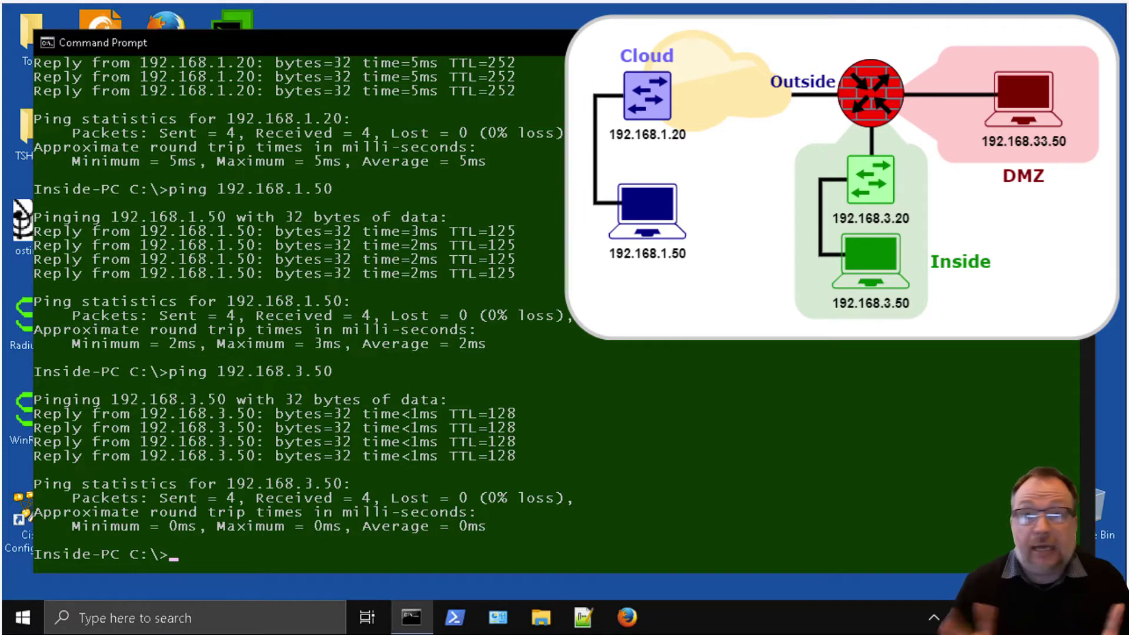
# Step: Telnet from the Inside-PC to Sw-Cloud at 192.168.1.20, log in, then exit the session
pyautogui.write('telnet')
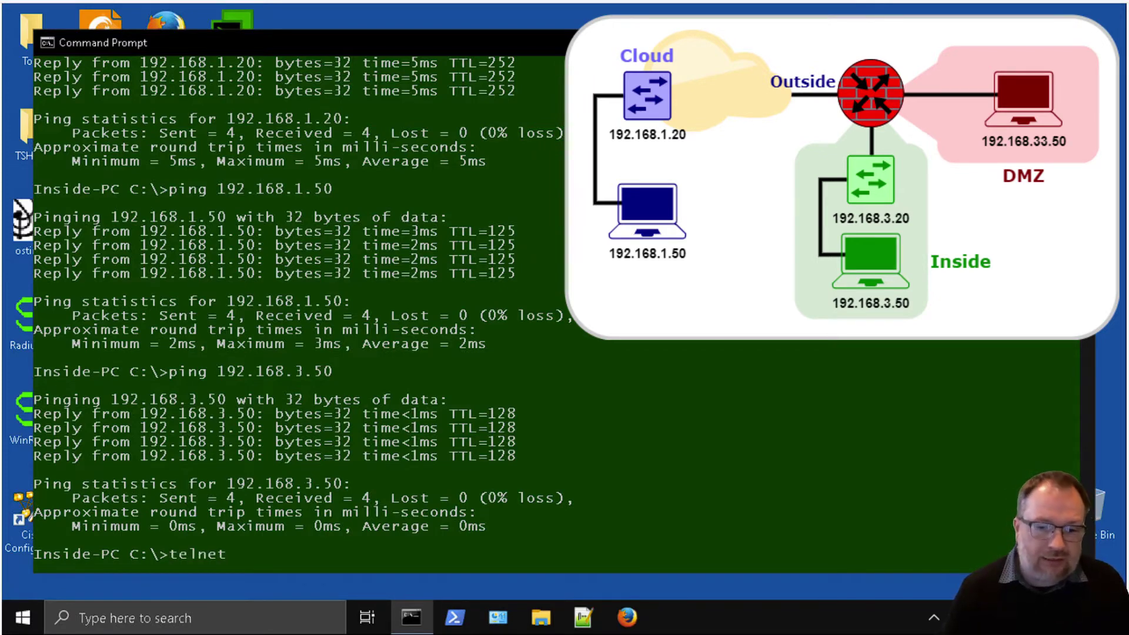
pyautogui.write(' 192.168.20')
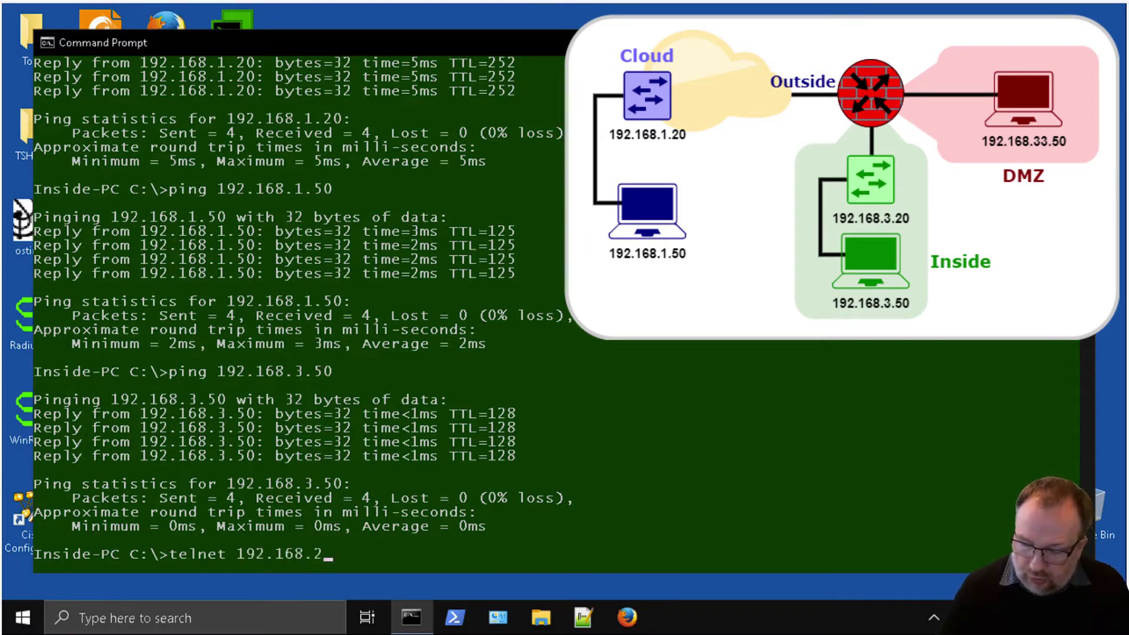
pyautogui.press('BackSpace')
pyautogui.press('BackSpace')
pyautogui.write('1.20')
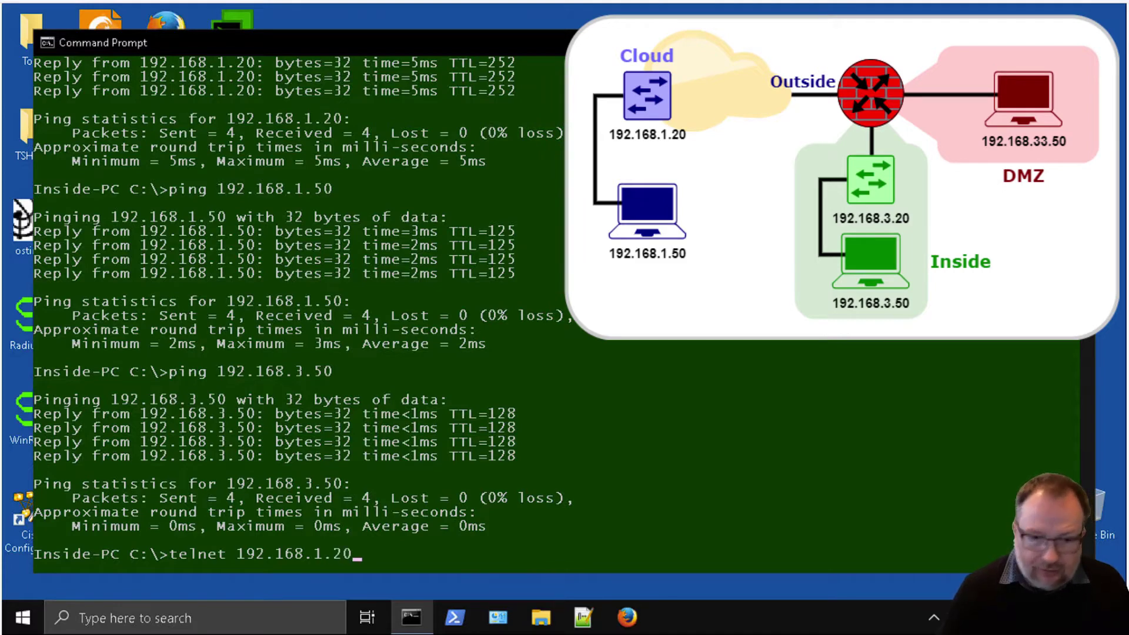
pyautogui.press('Return')
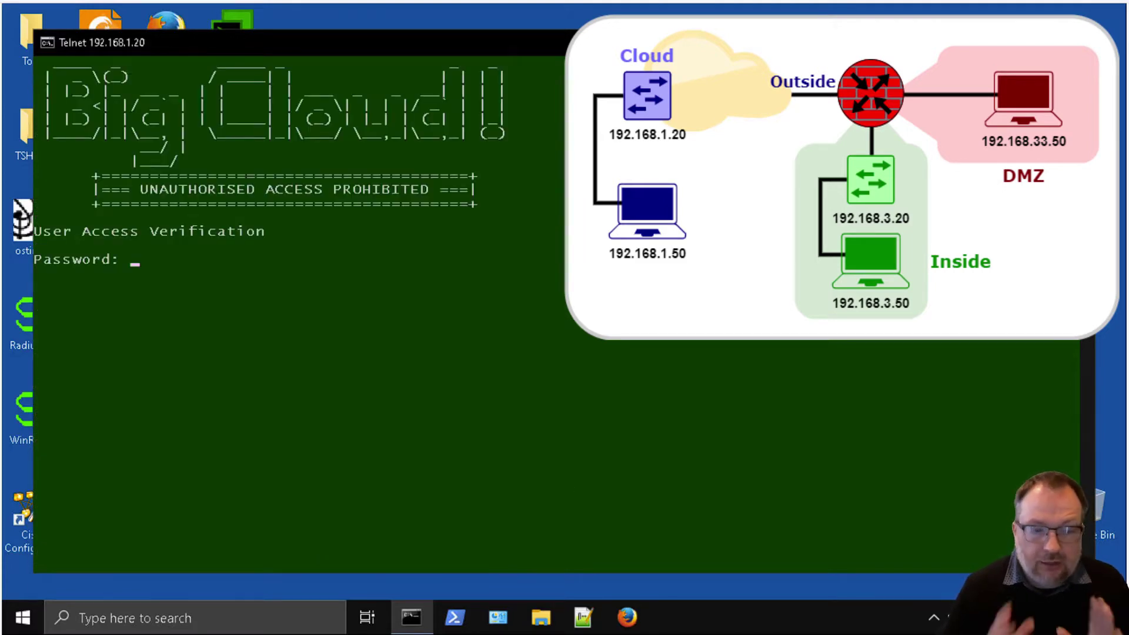
pyautogui.press('Return')
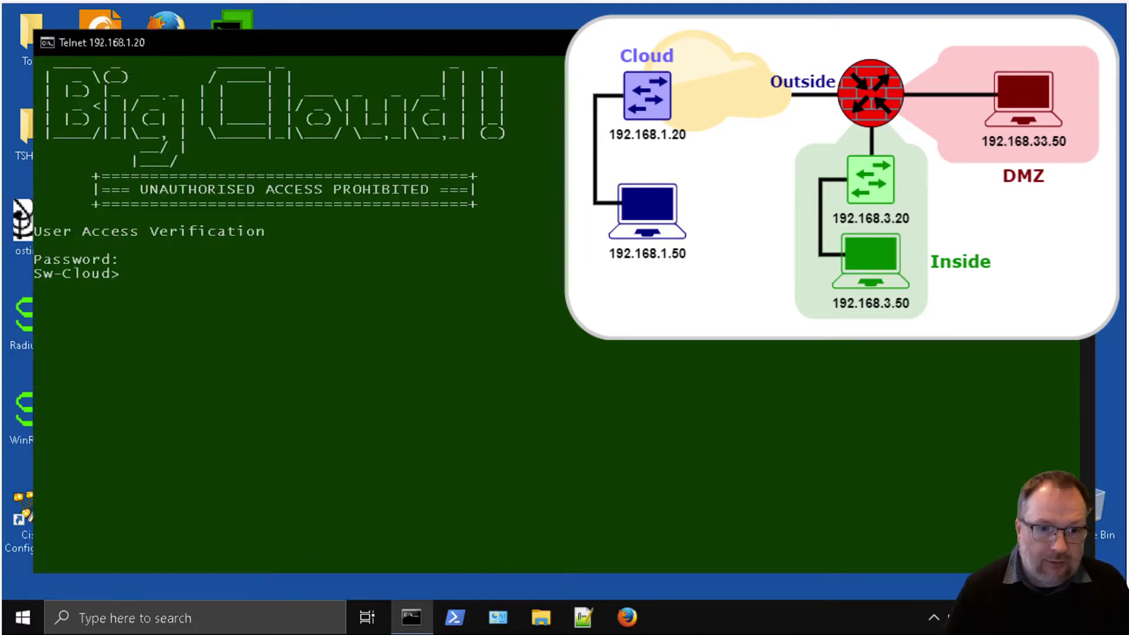
pyautogui.write('exit')
pyautogui.press('Return')
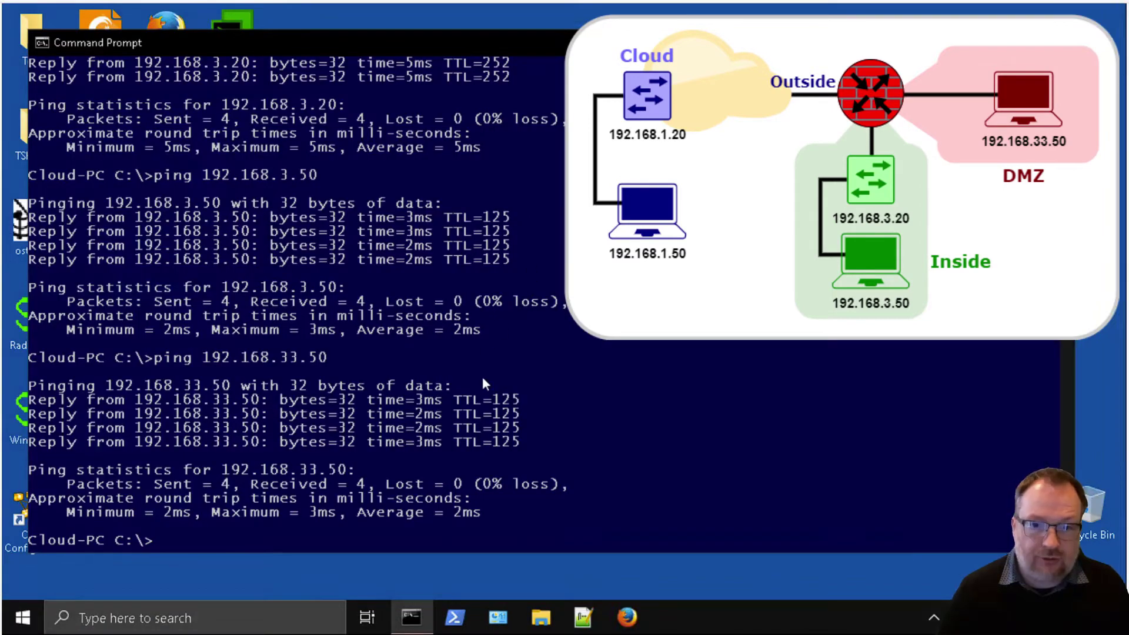
# Step: Telnet from the Cloud-PC to Sw-Inside at 192.168.3.20, log in, then exit
pyautogui.click(477, 399)
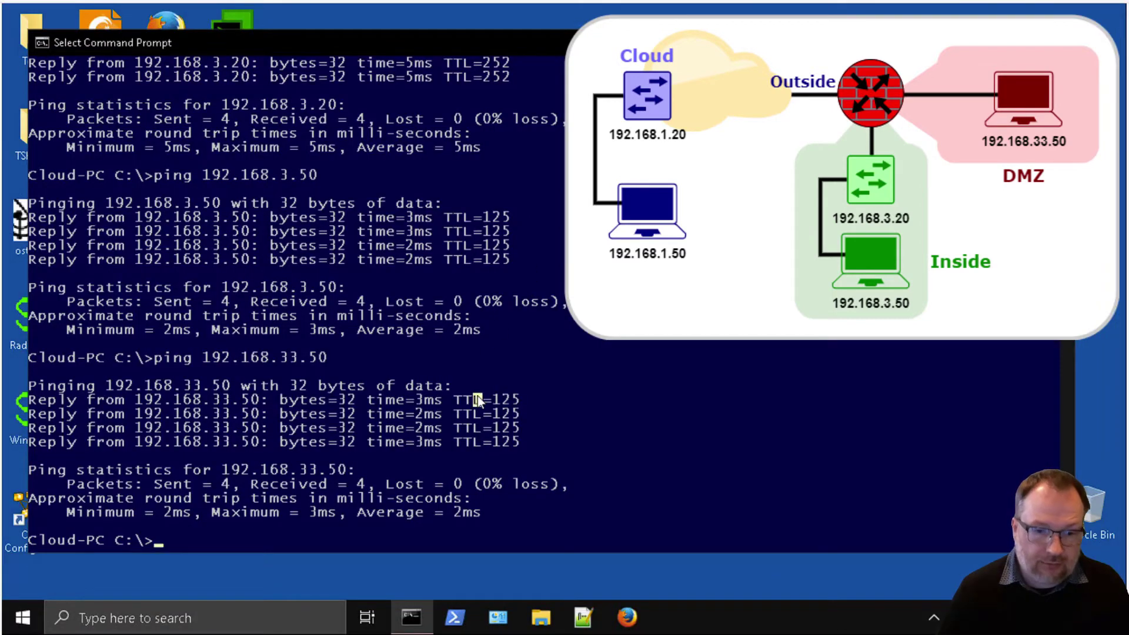
pyautogui.press('Escape')
pyautogui.press('Return')
pyautogui.write('tel')
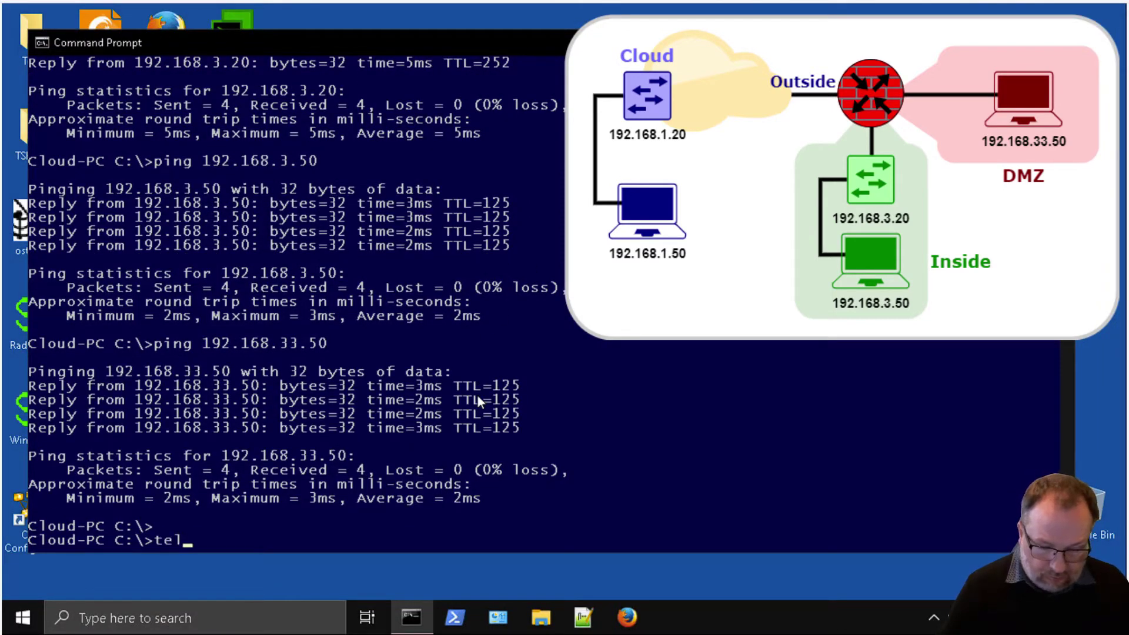
pyautogui.write('net 192.168.3.20')
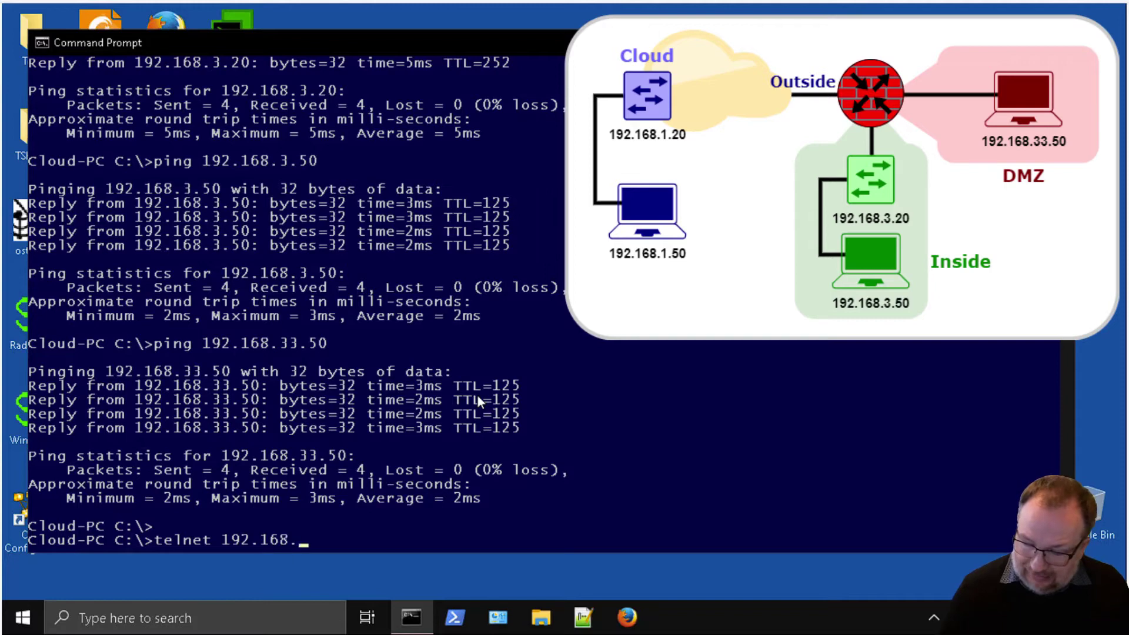
pyautogui.press('Return')
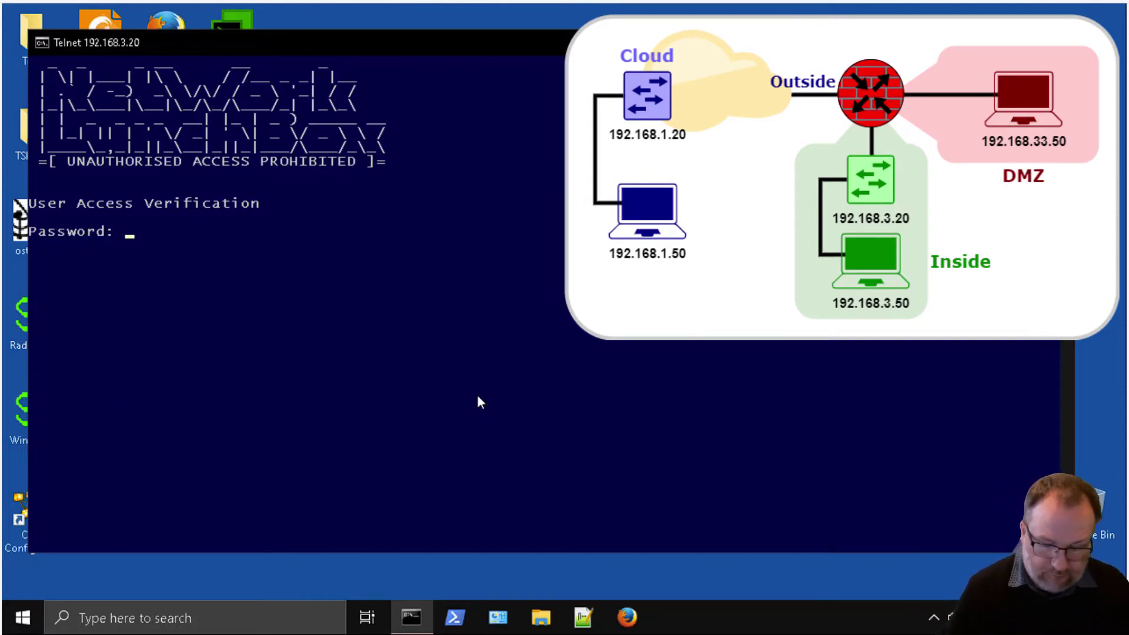
pyautogui.press('Return')
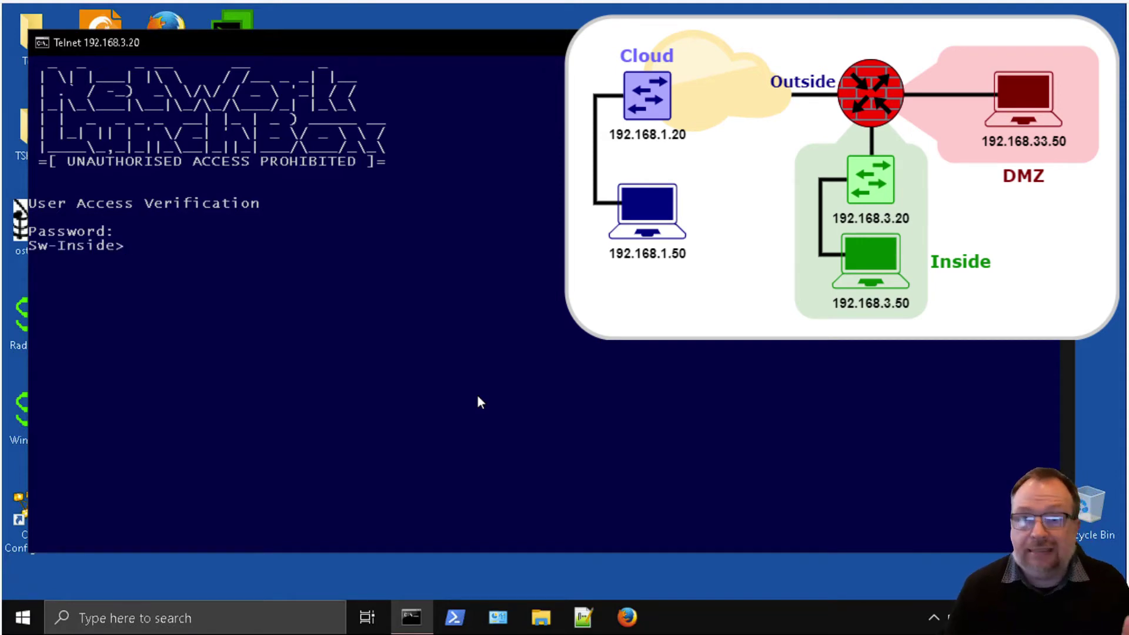
pyautogui.write('exit')
pyautogui.press('Return')
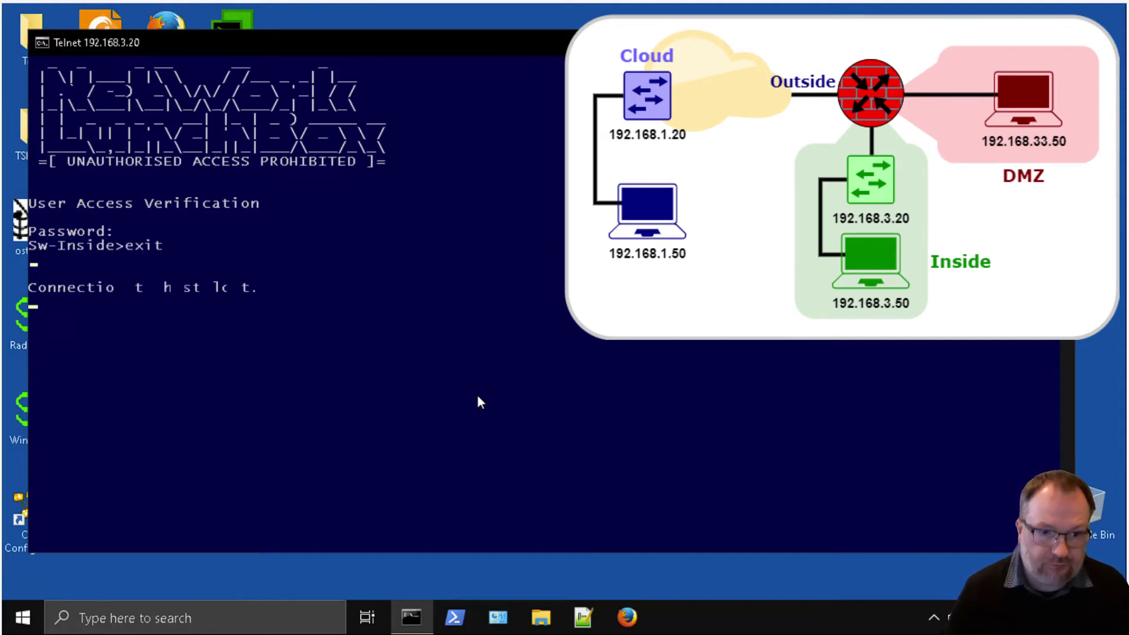
pyautogui.press('Return')
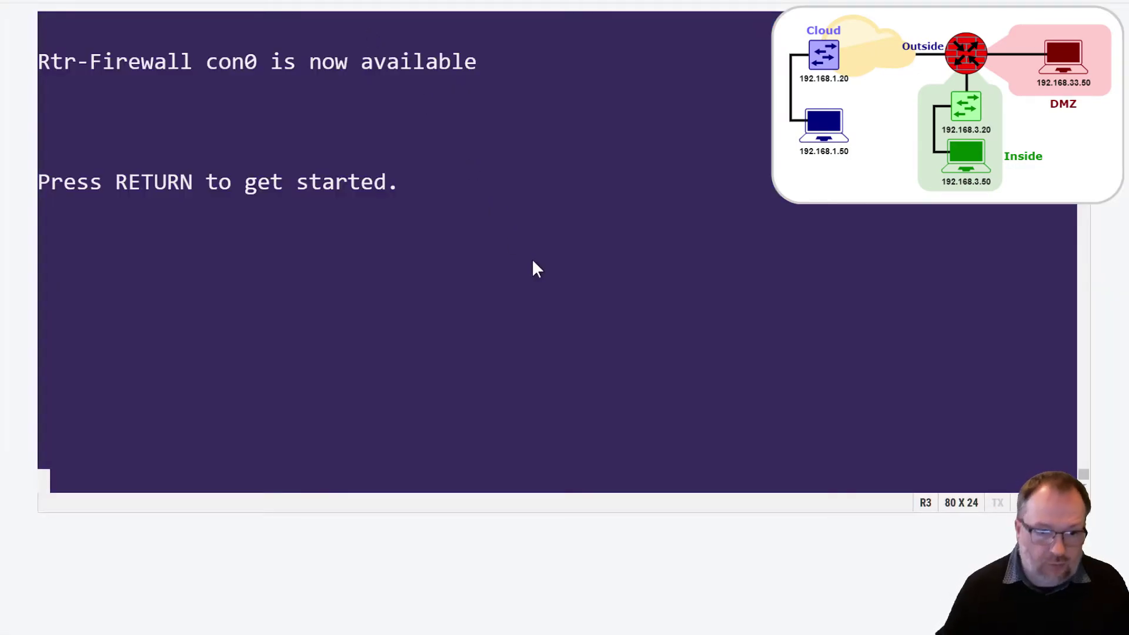
# Step: Wake the Rtr-Firewall console and enter privileged mode with en
pyautogui.press('Return')
pyautogui.press('Return')
pyautogui.write('en')
pyautogui.press('Return')
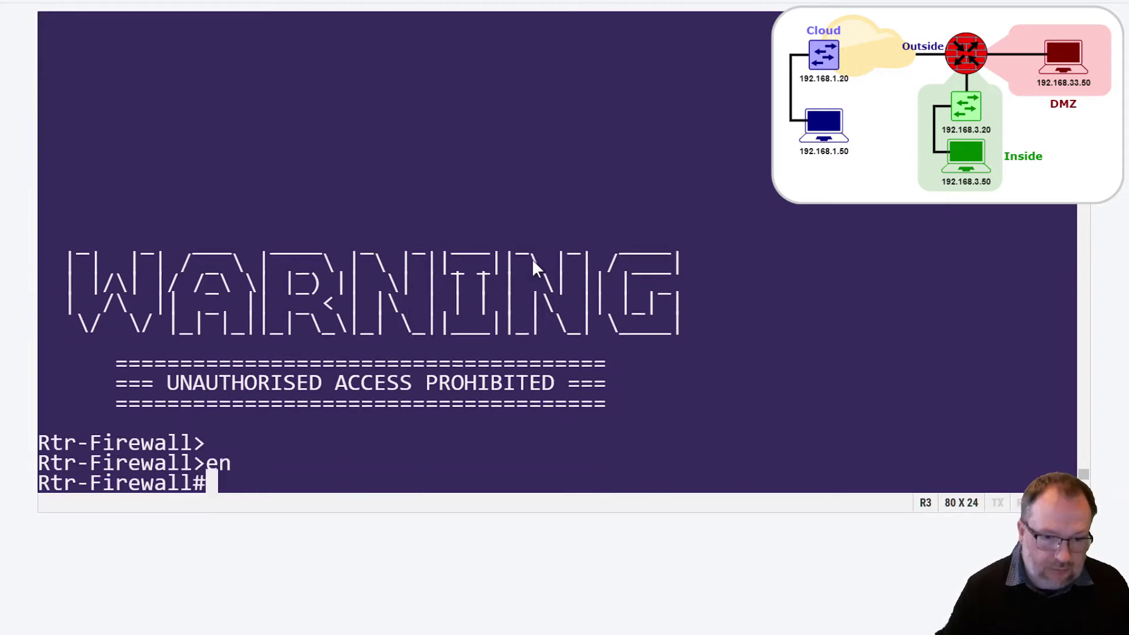
pyautogui.press('Return')
# Step: Enter conf t and create the INSIDE and OUTSIDE security zones
pyautogui.write('conf t')
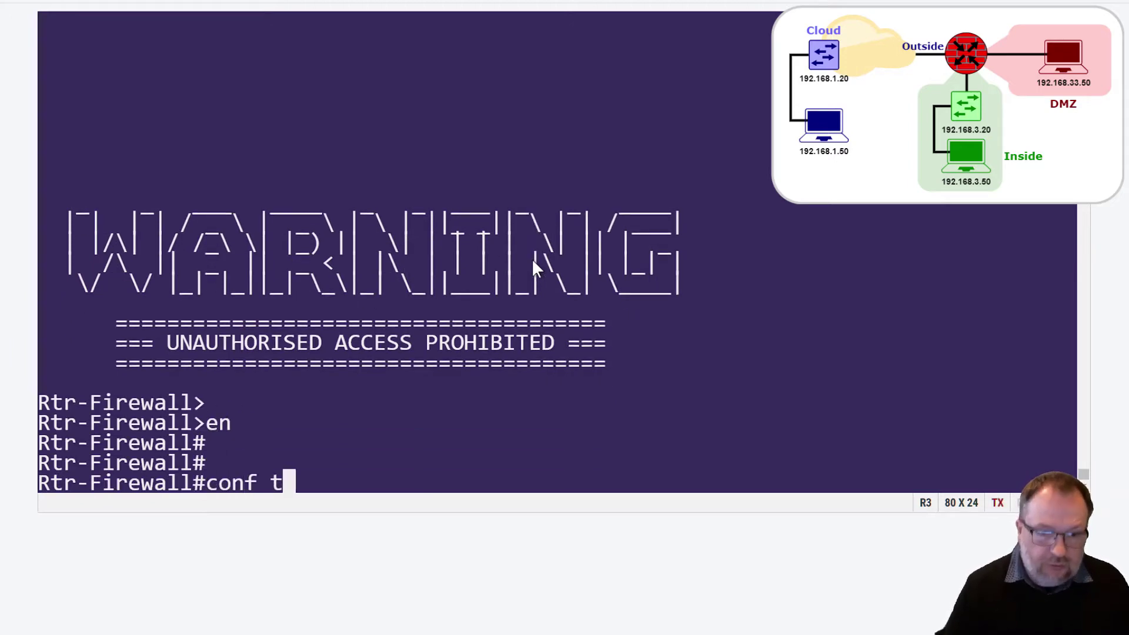
pyautogui.press('Return')
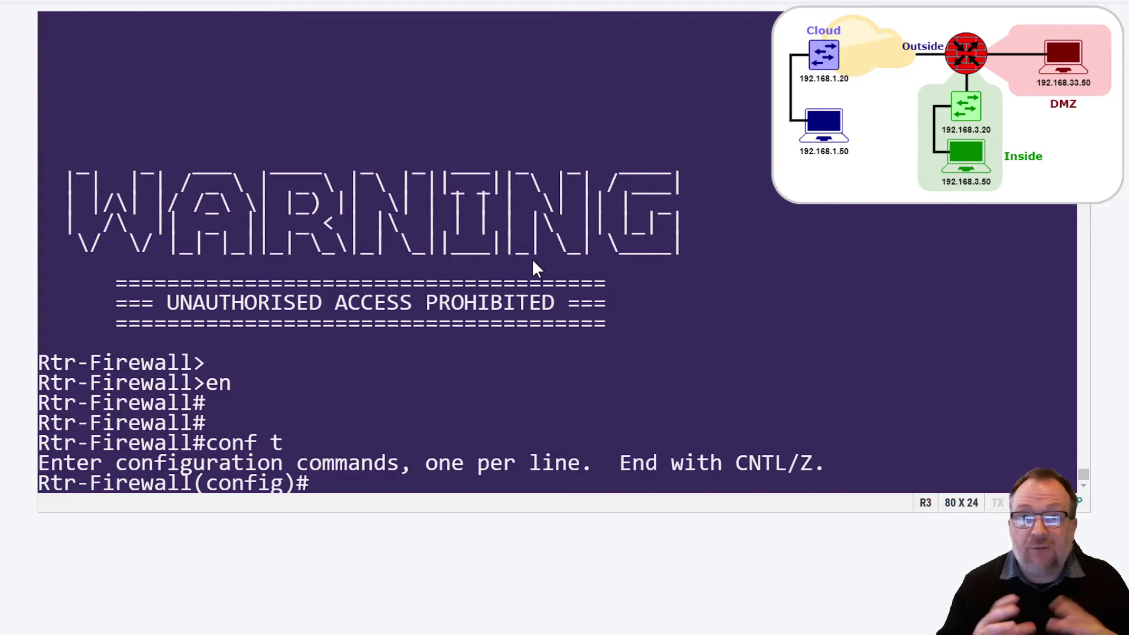
pyautogui.write('zo')
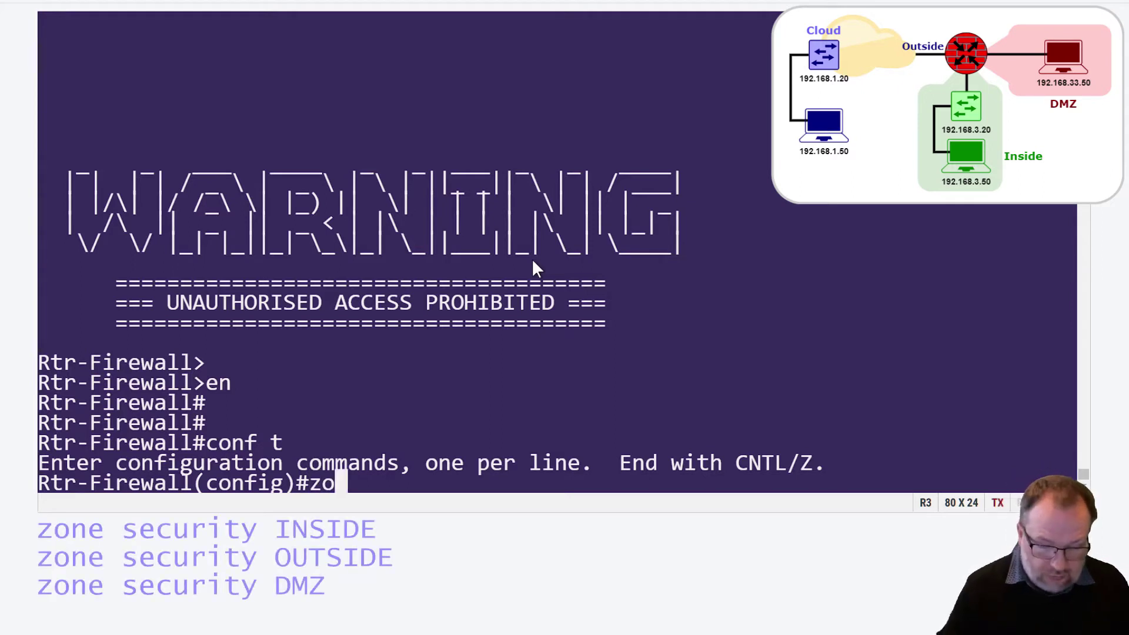
pyautogui.write('ne securi')
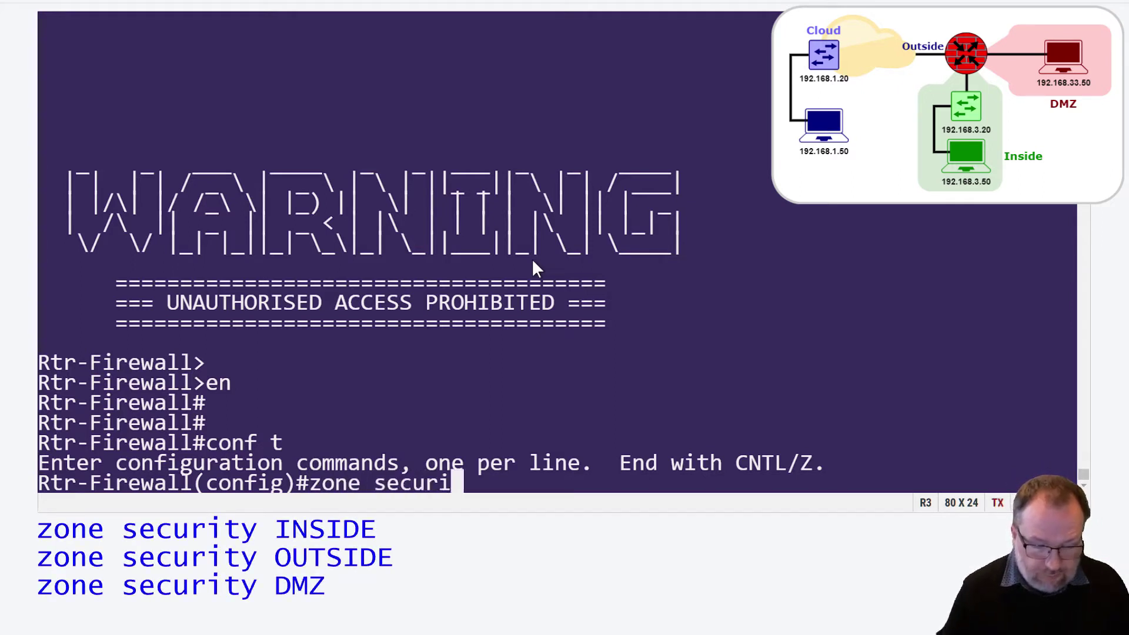
pyautogui.write('ty INSIDE')
pyautogui.press('Return')
pyautogui.press('Up')
pyautogui.press('BackSpace')
pyautogui.press('BackSpace')
pyautogui.press('BackSpace')
pyautogui.press('BackSpace')
pyautogui.press('BackSpace')
pyautogui.press('BackSpace')
pyautogui.write('OUTSIDE')
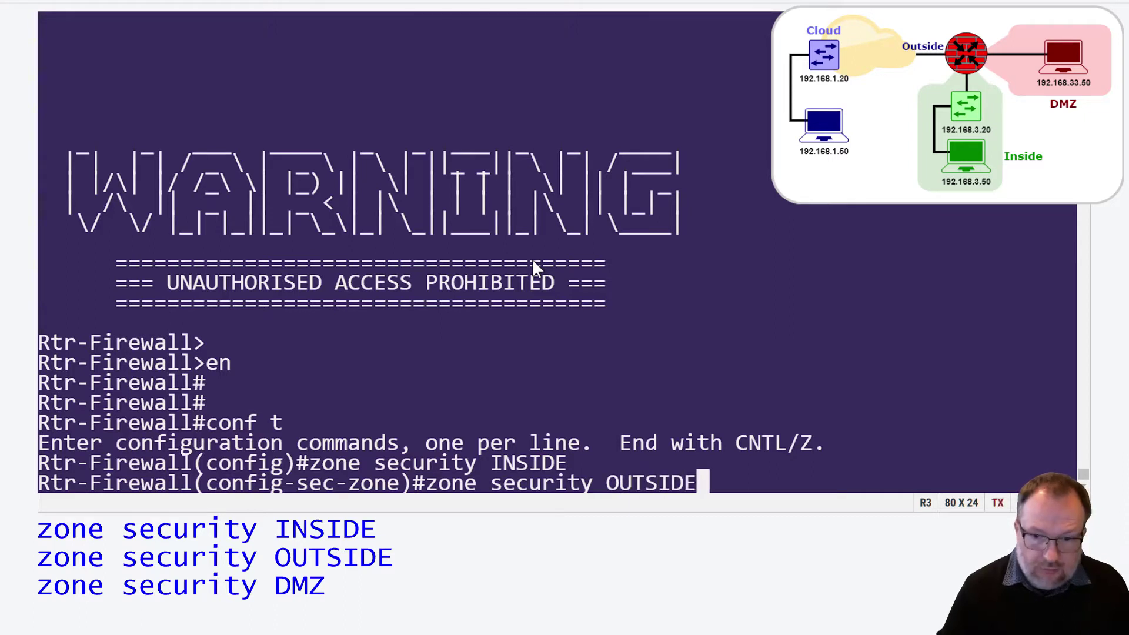
pyautogui.press('Return')
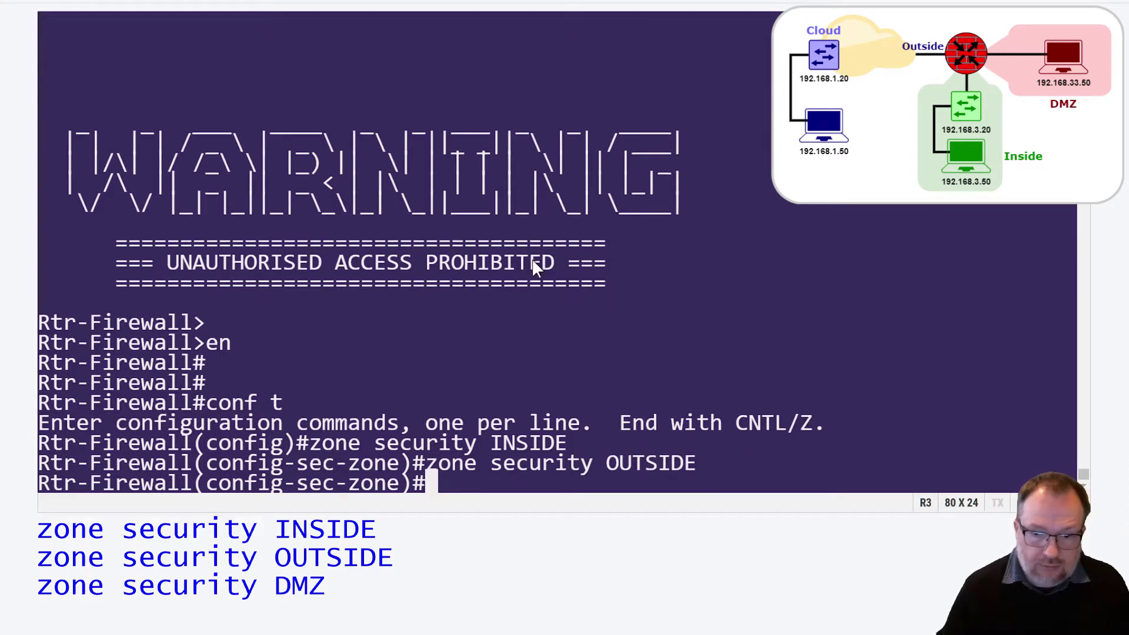
# Step: Create the DMZ security zone and exit back to global configuration
pyautogui.press('Up')
pyautogui.press('BackSpace')
pyautogui.press('BackSpace')
pyautogui.press('BackSpace')
pyautogui.press('BackSpace')
pyautogui.press('BackSpace')
pyautogui.press('BackSpace')
pyautogui.press('BackSpace')
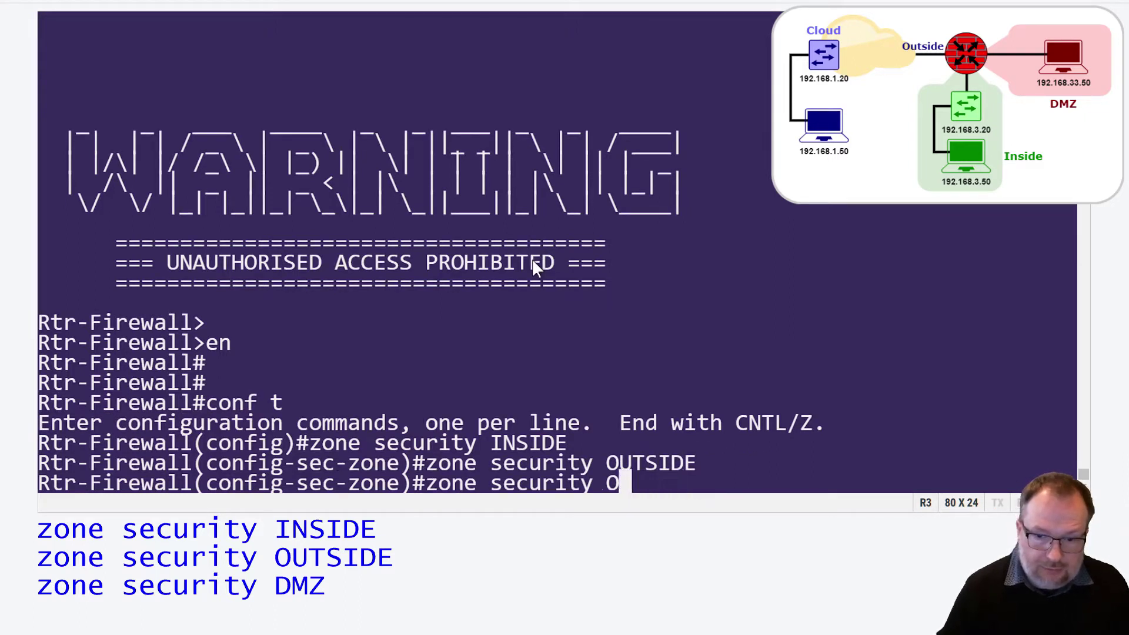
pyautogui.write('DMZ')
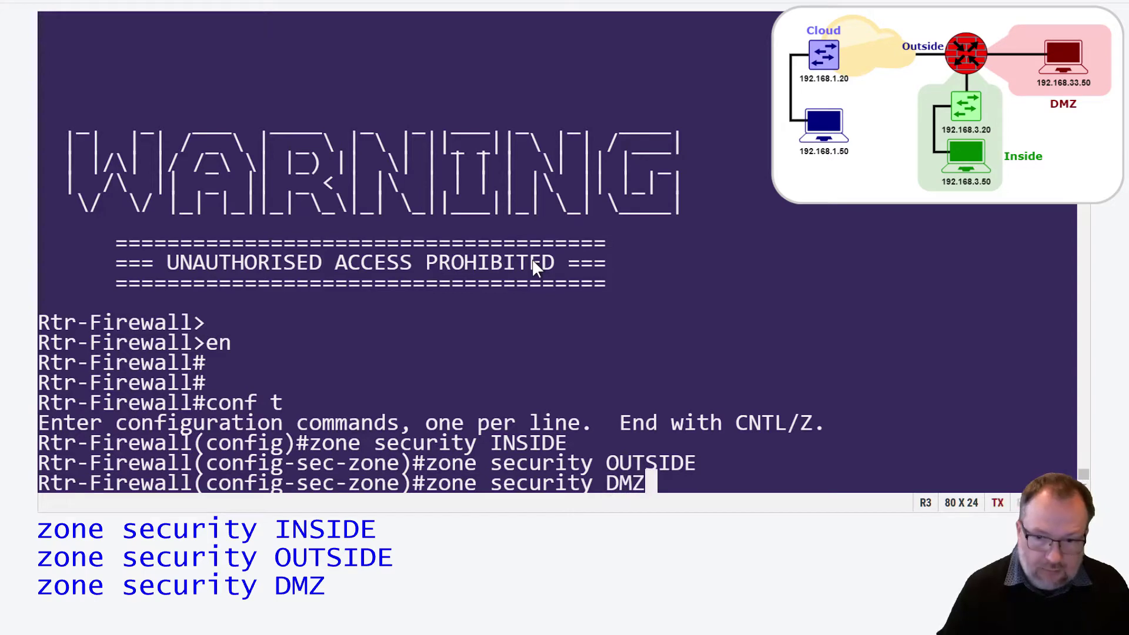
pyautogui.press('Return')
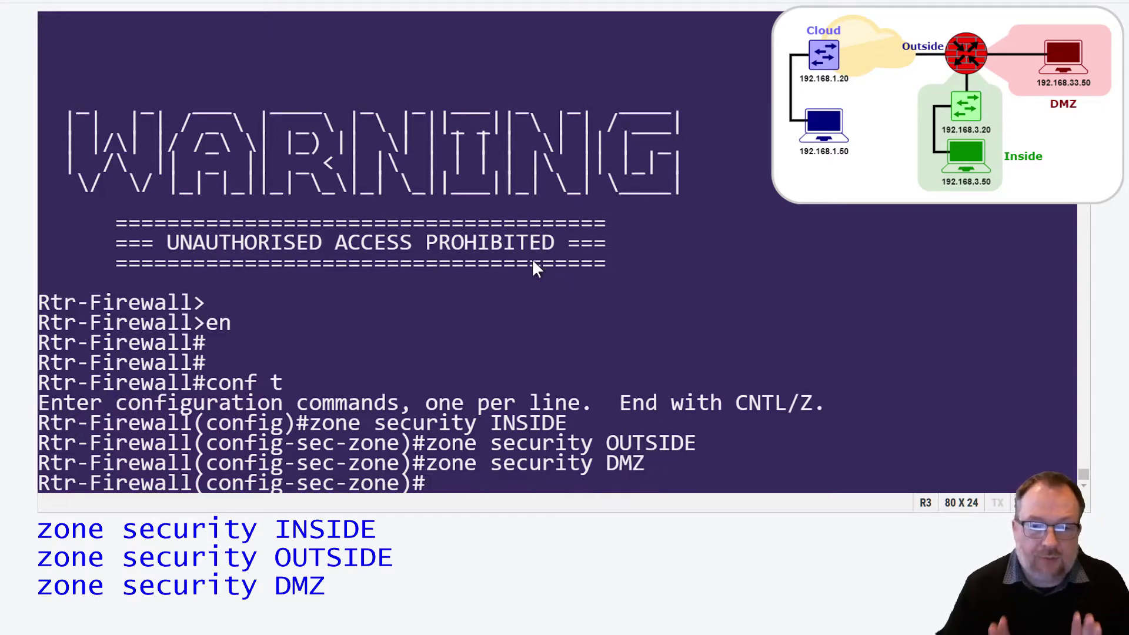
pyautogui.write('EXIT')
pyautogui.press('Return')
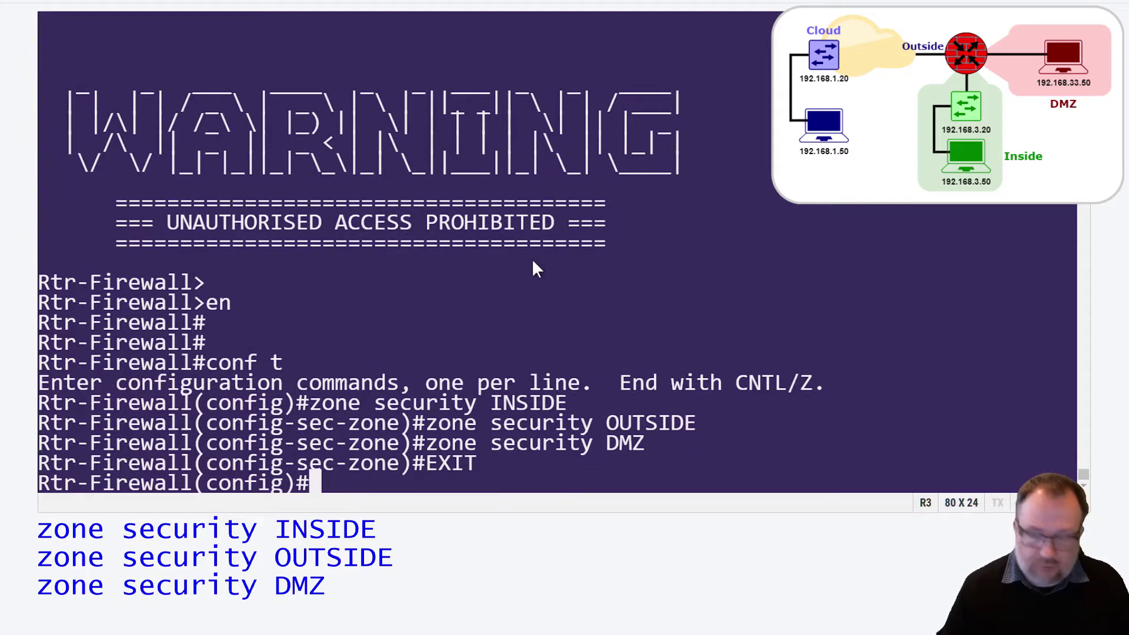
pyautogui.press('Return')
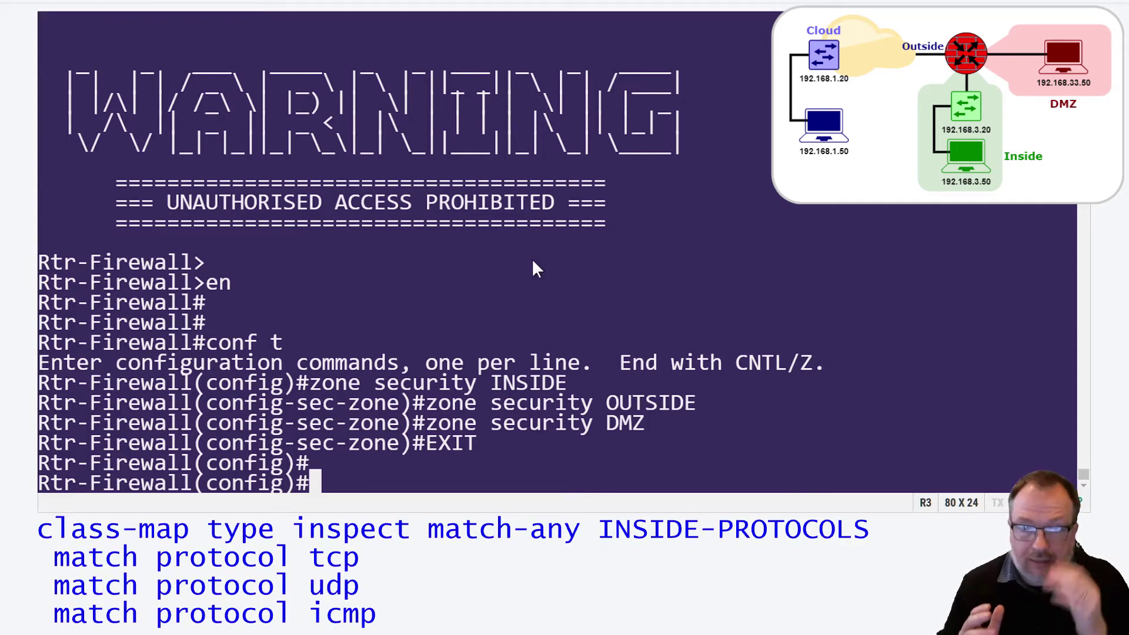
# Step: Create the inspect class-map 'match-any INSIDE-PROTOCOLS'
pyautogui.write('class-map')
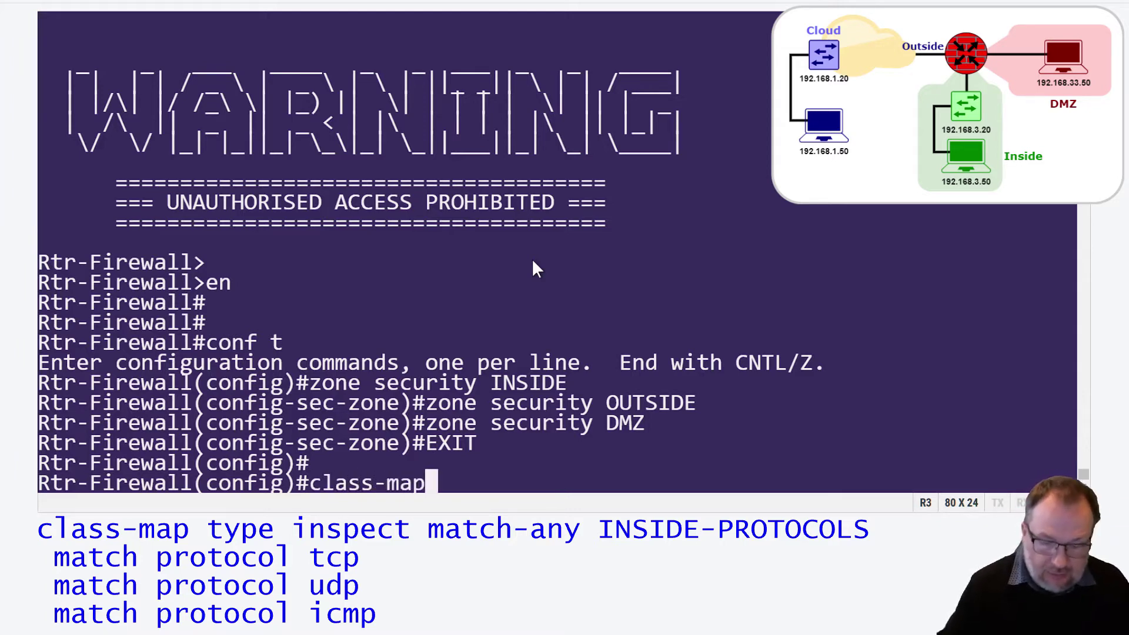
pyautogui.write(' tr')
pyautogui.press('BackSpace')
pyautogui.write('ype')
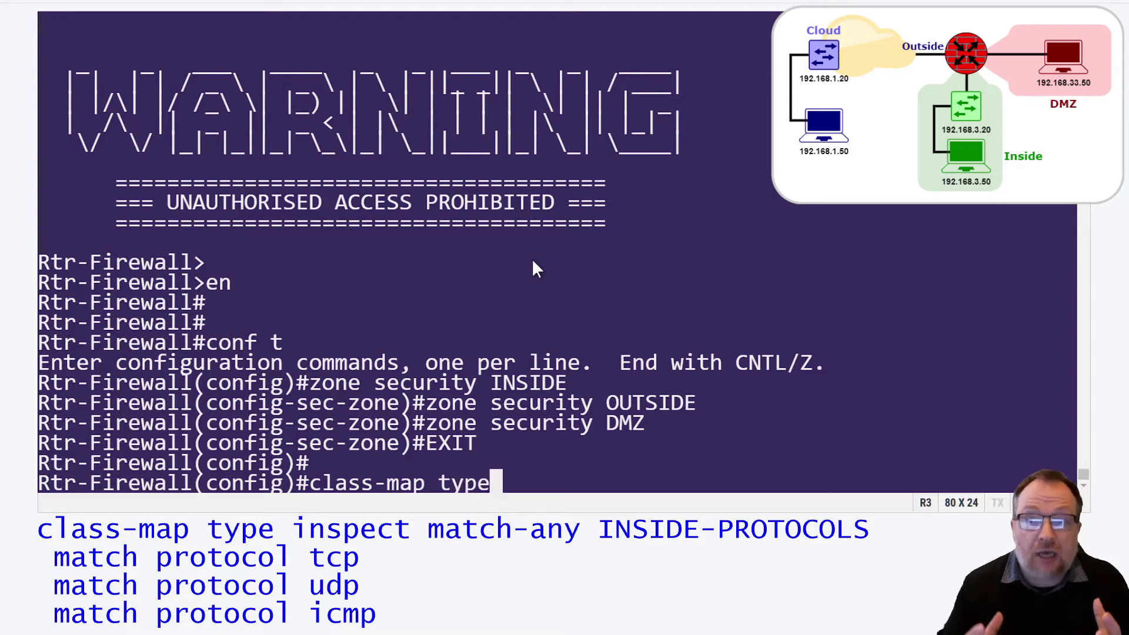
pyautogui.write(' in')
pyautogui.press('Tab')
pyautogui.write('match-any ')
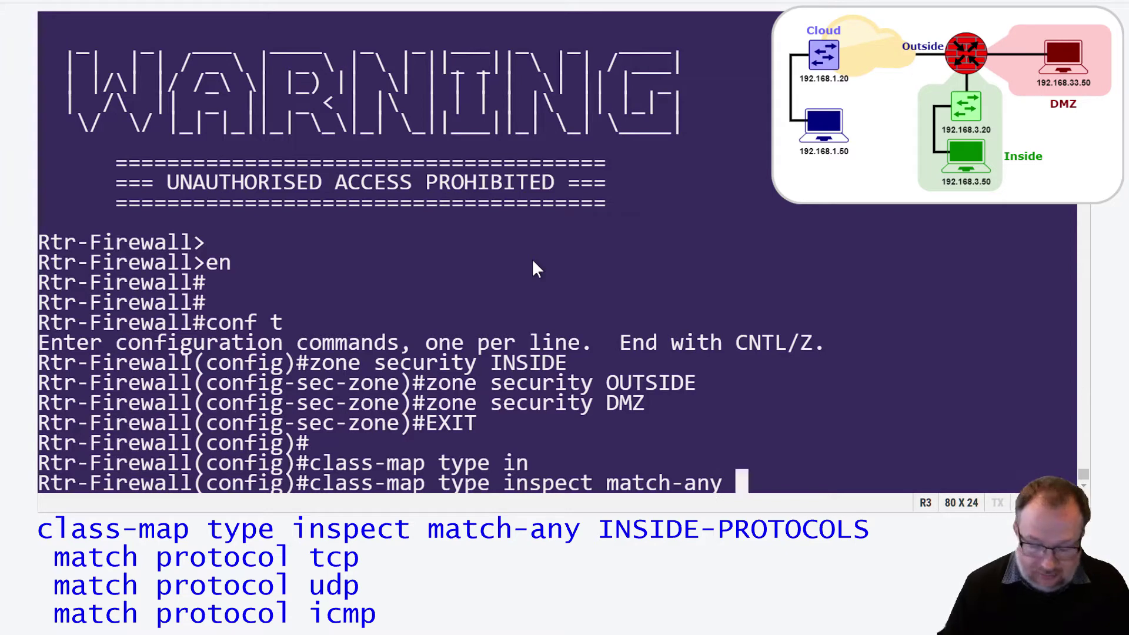
pyautogui.write('INSIDE')
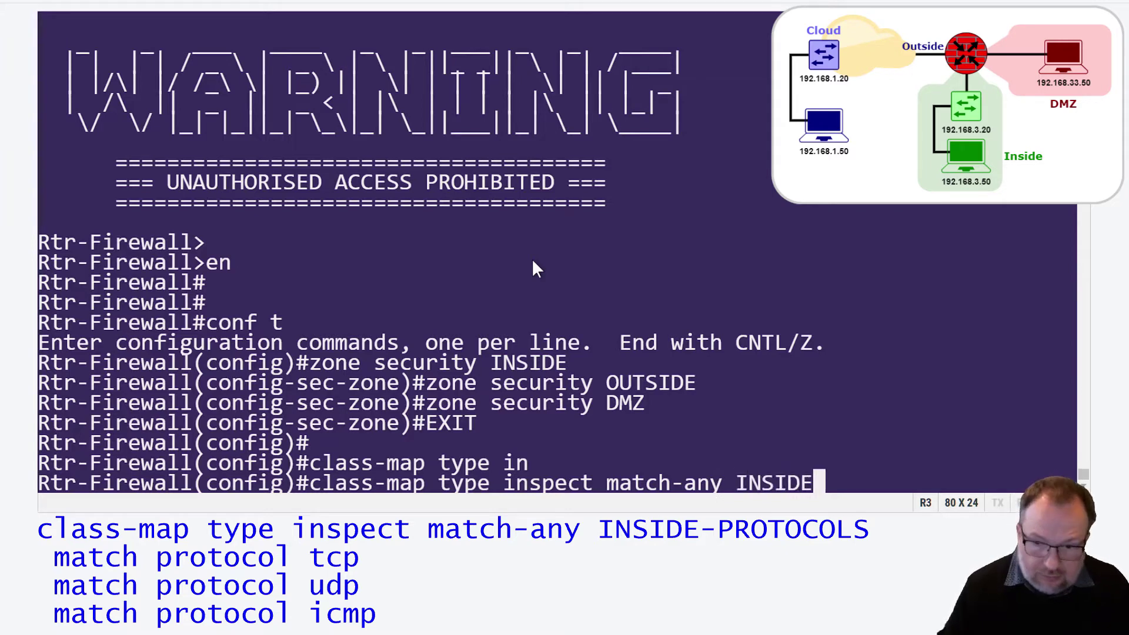
pyautogui.write('-PROTOCOLS')
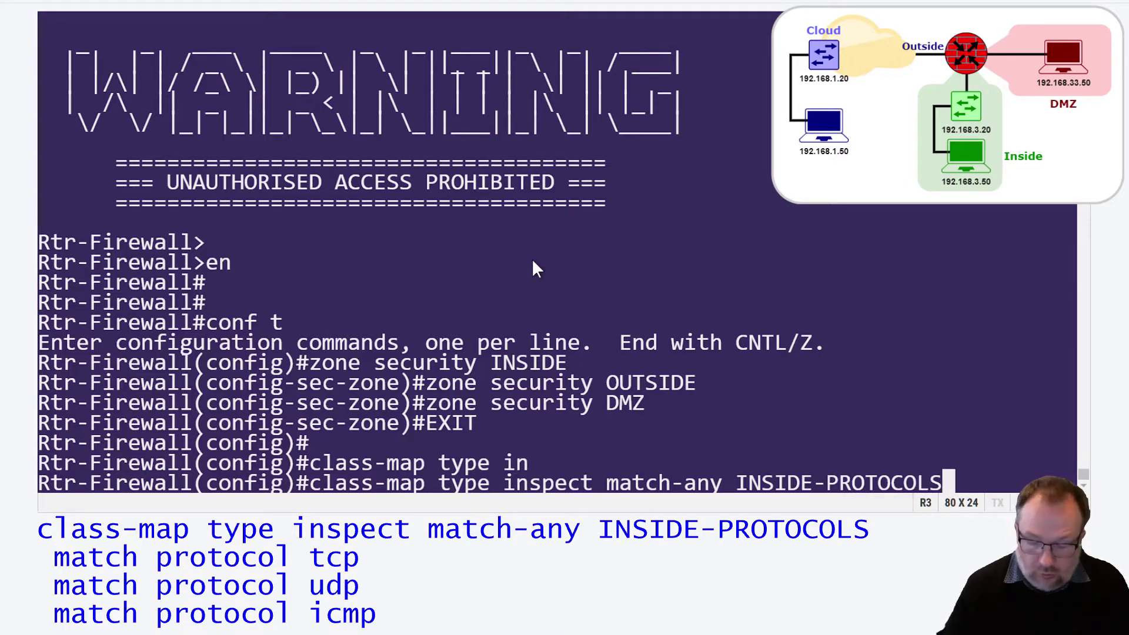
pyautogui.press('Return')
# Step: Add 'match protocol tcp' to the INSIDE-PROTOCOLS class-map
pyautogui.write('MATCH')
pyautogui.press('BackSpace')
pyautogui.press('BackSpace')
pyautogui.press('BackSpace')
pyautogui.press('BackSpace')
pyautogui.write('martch')
pyautogui.press('BackSpace')
pyautogui.press('BackSpace')
pyautogui.press('BackSpace')
pyautogui.press('BackSpace')
pyautogui.write('tch ')
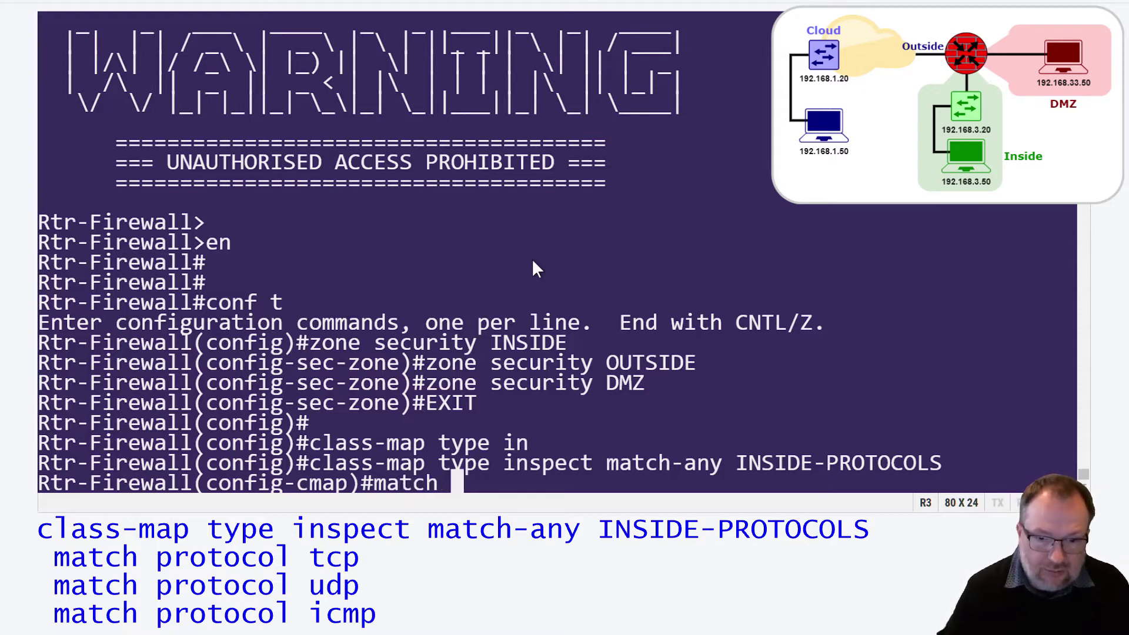
pyautogui.write('protoc')
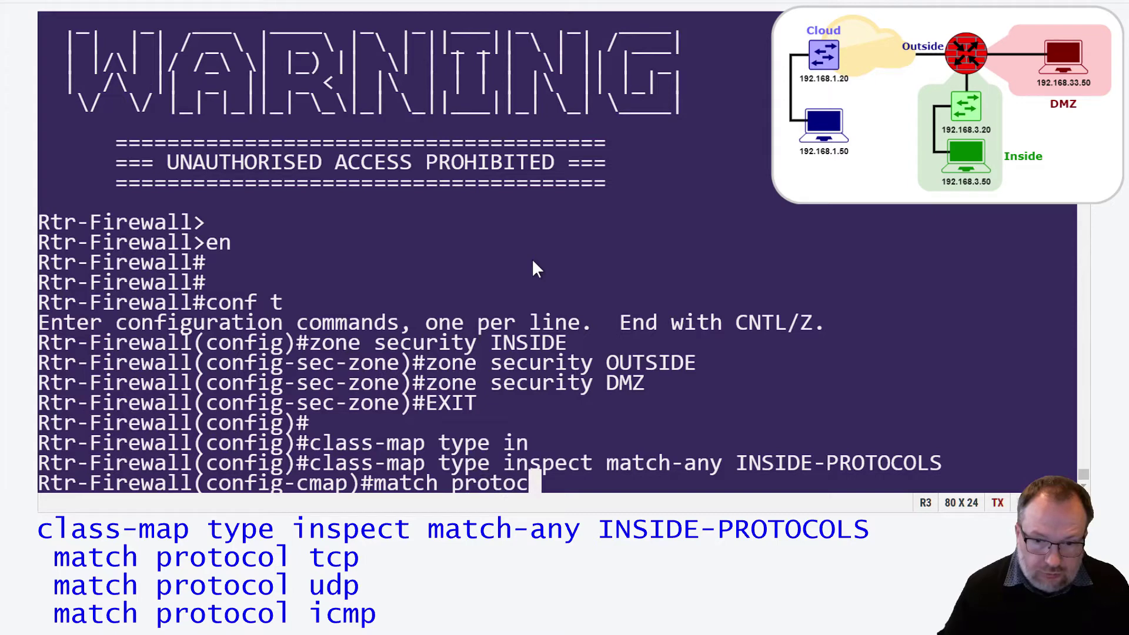
pyautogui.press('Tab')
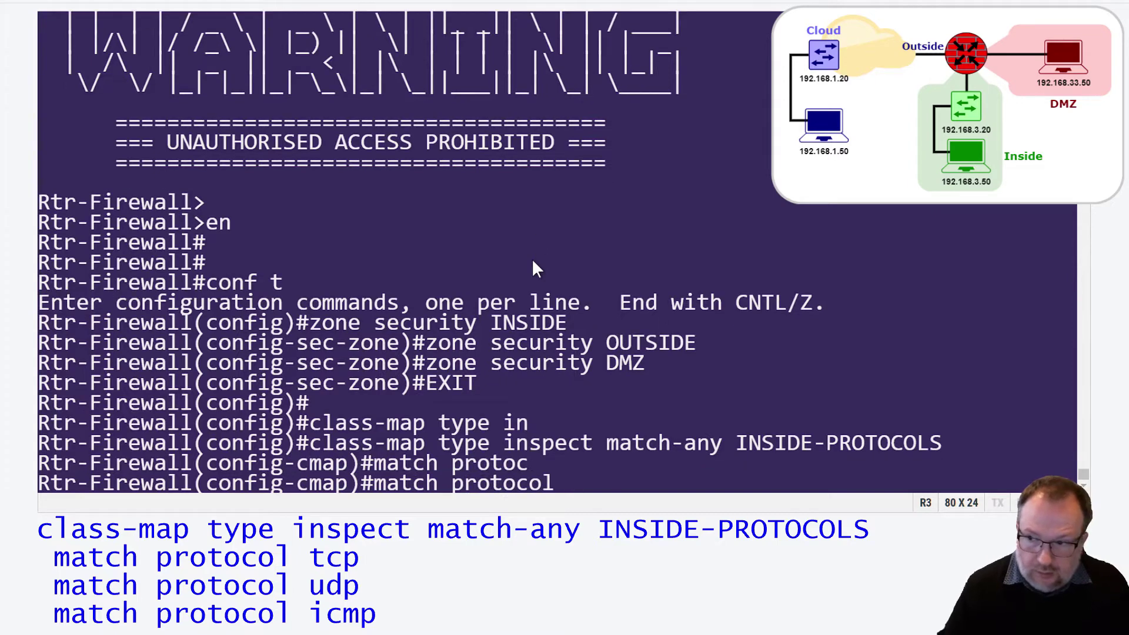
pyautogui.write('tcp')
pyautogui.press('Return')
# Step: Add 'match protocol udp' and 'match protocol icmp' to INSIDE-PROTOCOLS
pyautogui.press('Up')
pyautogui.press('BackSpace')
pyautogui.press('BackSpace')
pyautogui.press('BackSpace')
pyautogui.write('udp')
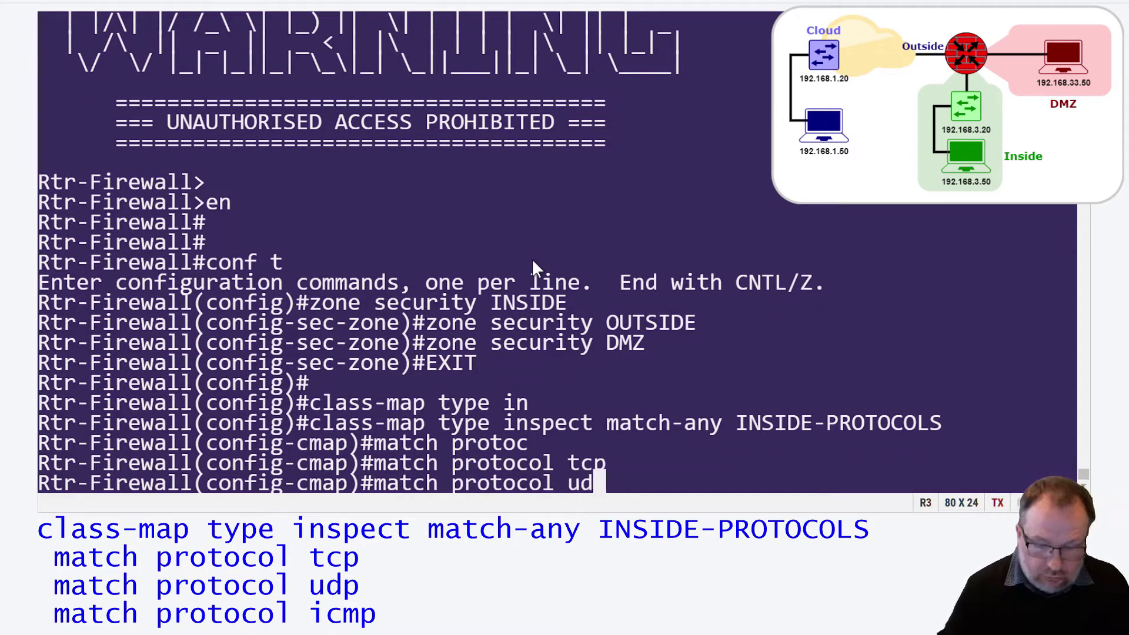
pyautogui.press('Return')
pyautogui.press('Up')
pyautogui.press('BackSpace')
pyautogui.press('BackSpace')
pyautogui.press('BackSpace')
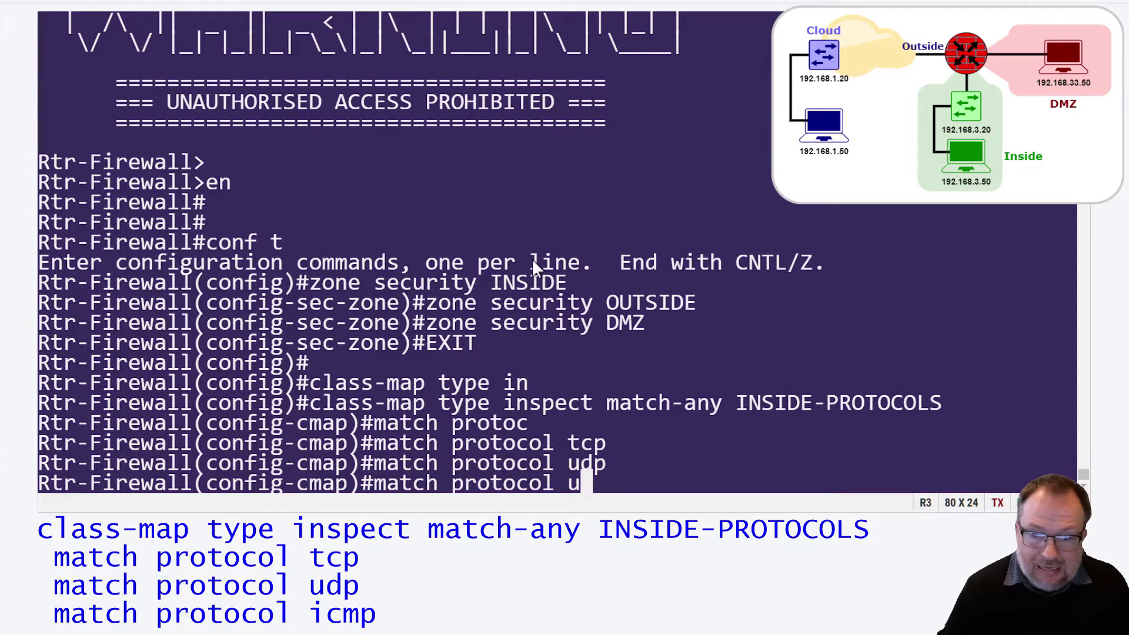
pyautogui.write('i')
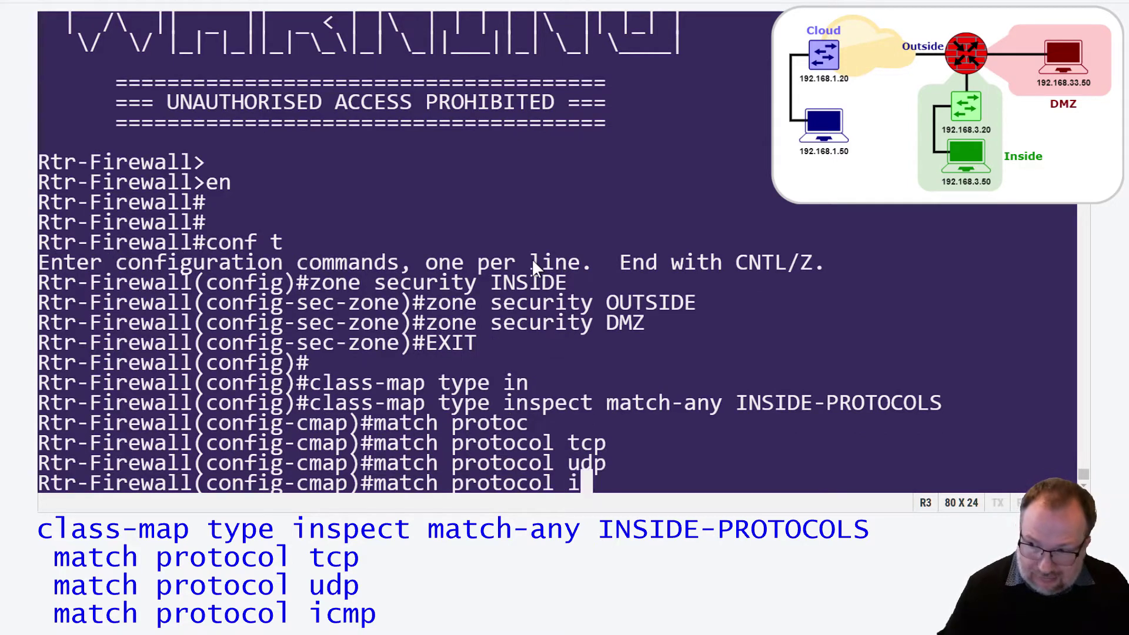
pyautogui.write('cmp')
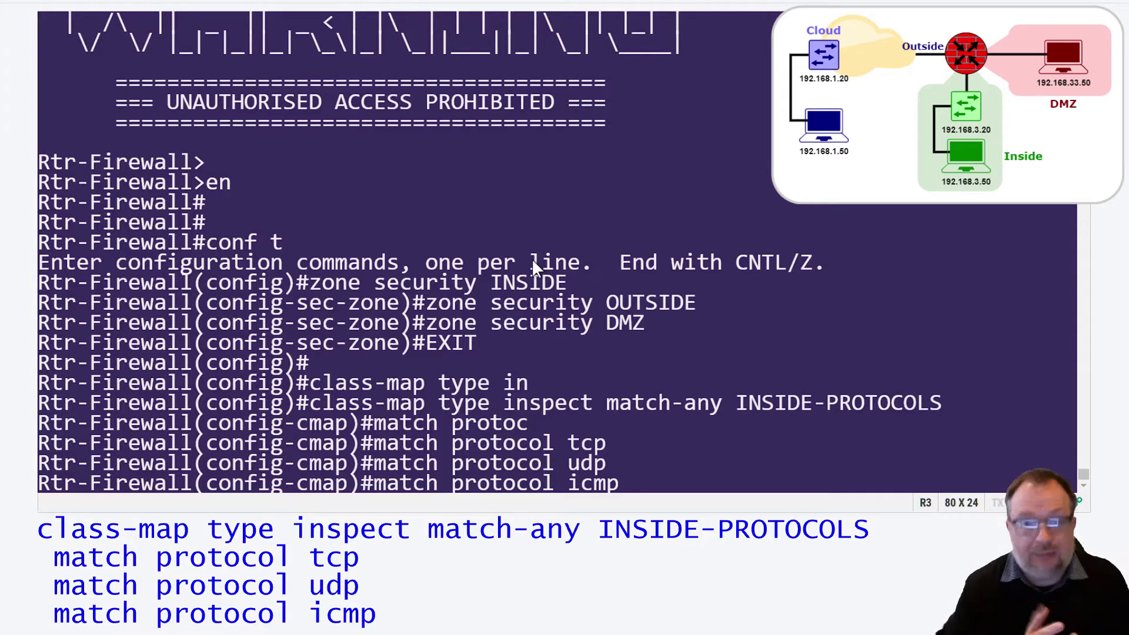
pyautogui.press('Return')
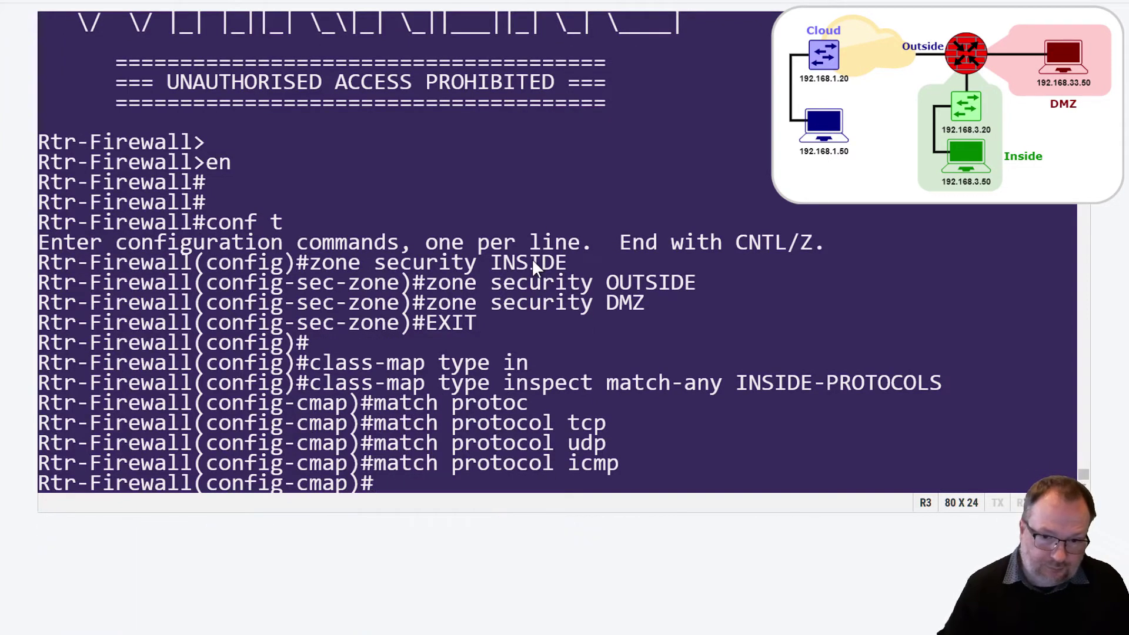
# Step: Exit INSIDE-PROTOCOLS and create the inspect class-map 'match-any DMZ-PROTOCOLS'
pyautogui.write('exit')
pyautogui.press('Return')
pyautogui.press('Up')
pyautogui.press('Up')
pyautogui.press('Up')
pyautogui.press('Up')
pyautogui.press('Up')
pyautogui.press('Up')
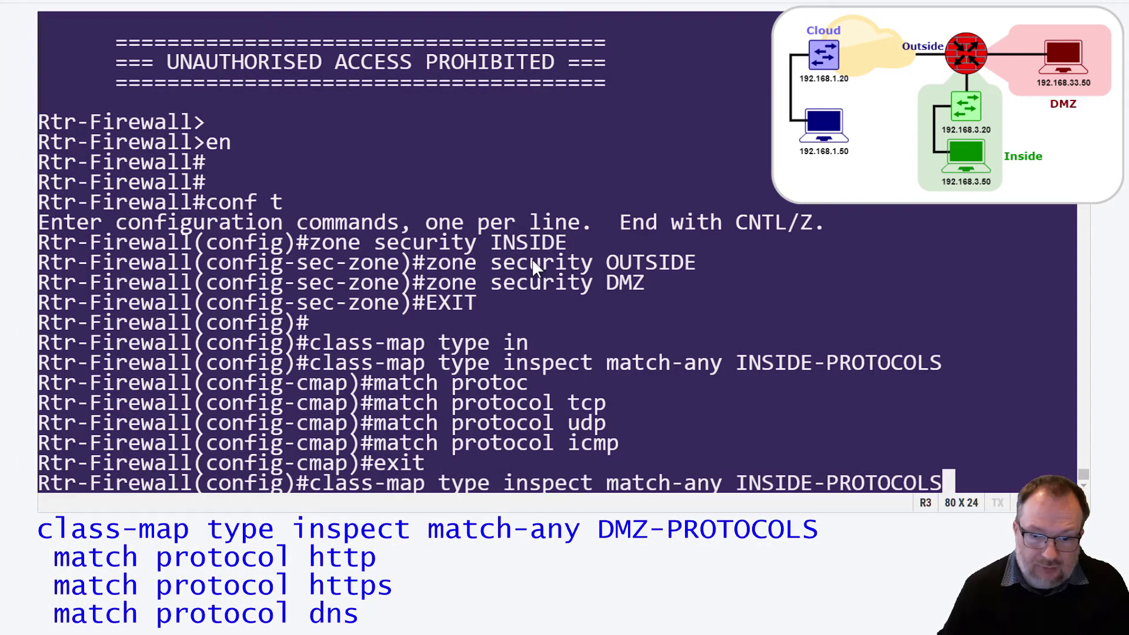
pyautogui.press('BackSpace')
pyautogui.press('BackSpace')
pyautogui.press('BackSpace')
pyautogui.press('BackSpace')
pyautogui.press('BackSpace')
pyautogui.press('BackSpace')
pyautogui.press('BackSpace')
pyautogui.press('BackSpace')
pyautogui.press('BackSpace')
pyautogui.press('BackSpace')
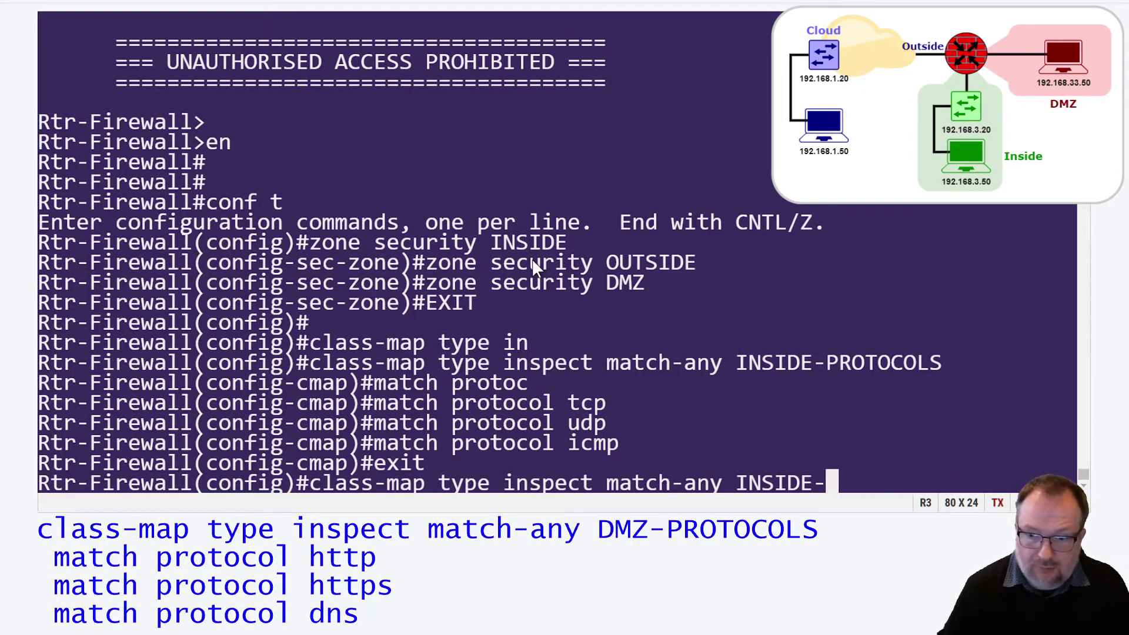
pyautogui.press('BackSpace')
pyautogui.press('BackSpace')
pyautogui.press('BackSpace')
pyautogui.press('BackSpace')
pyautogui.press('BackSpace')
pyautogui.press('BackSpace')
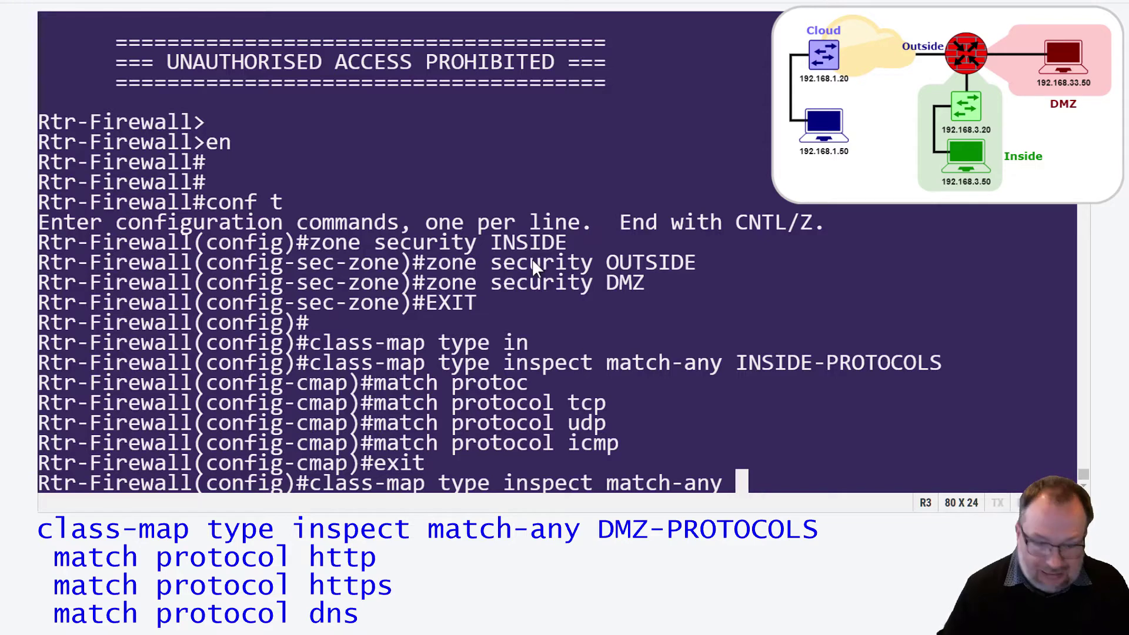
pyautogui.write('DMZ-P')
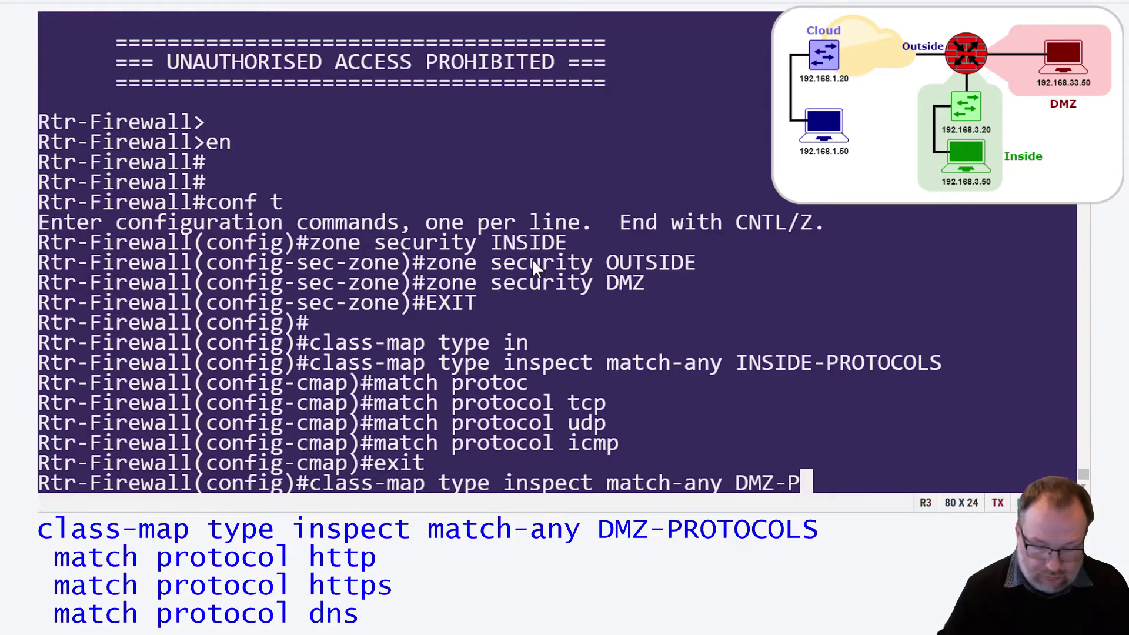
pyautogui.write('ROTOCOLS')
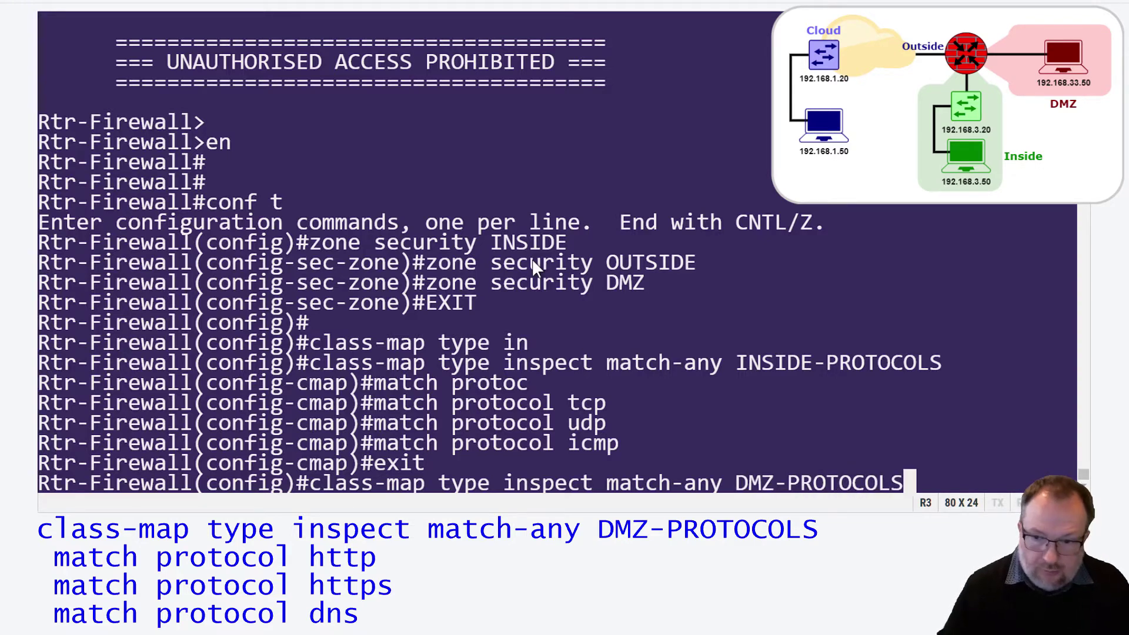
pyautogui.press('Return')
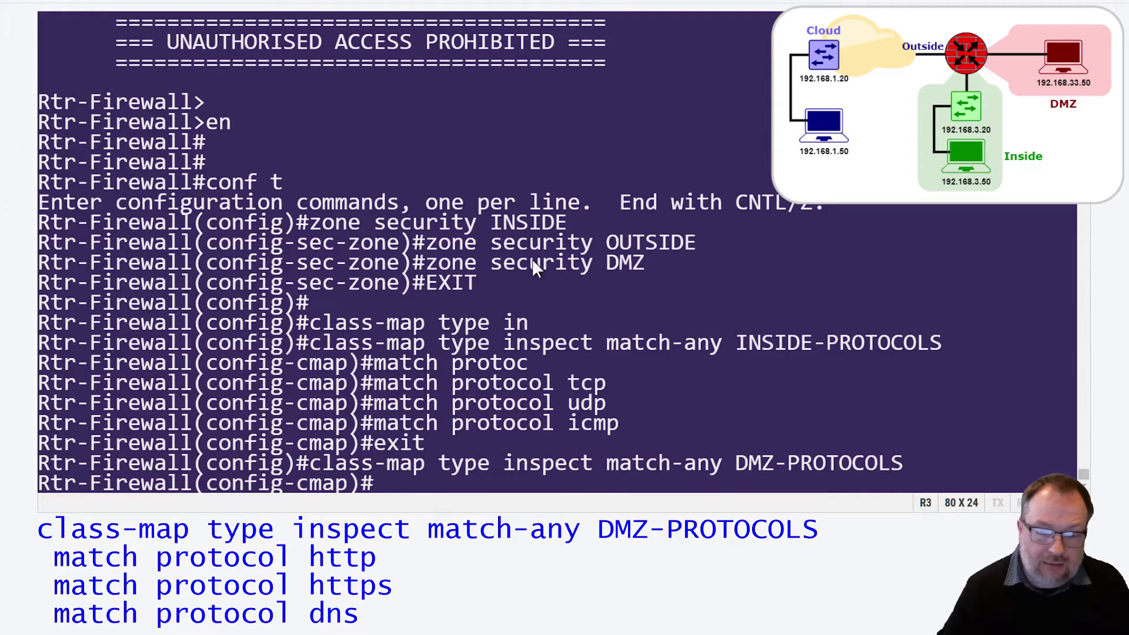
# Step: Add 'match protocol http' and 'match protocol https' to DMZ-PROTOCOLS
pyautogui.press('Up')
pyautogui.press('Up')
pyautogui.press('Up')
pyautogui.press('BackSpace')
pyautogui.press('BackSpace')
pyautogui.press('BackSpace')
pyautogui.press('BackSpace')
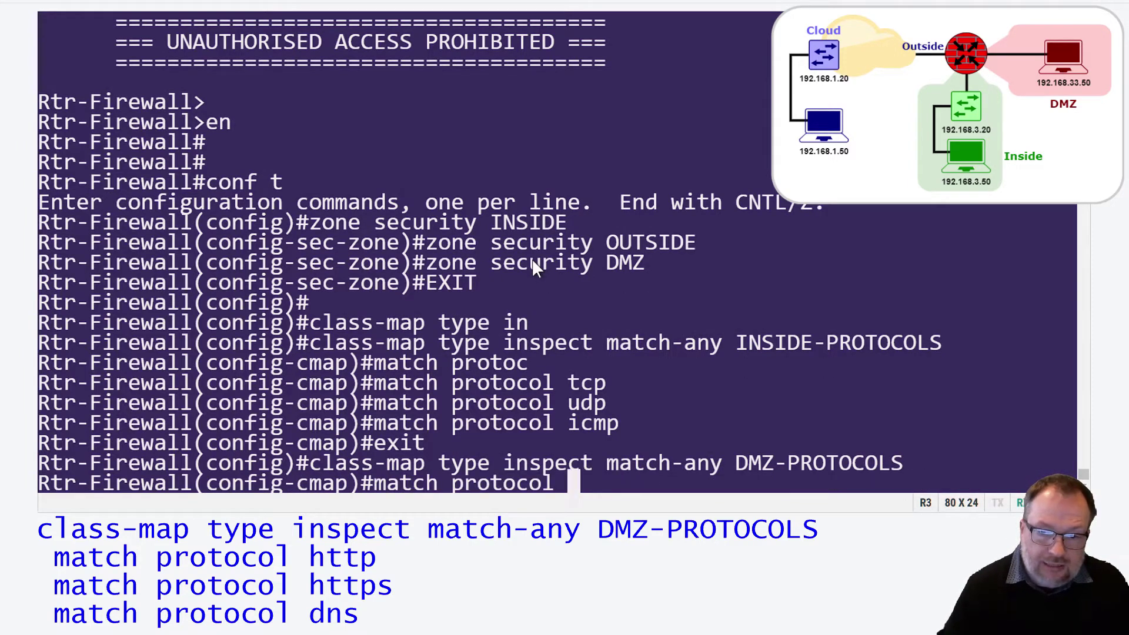
pyautogui.write('HTTP')
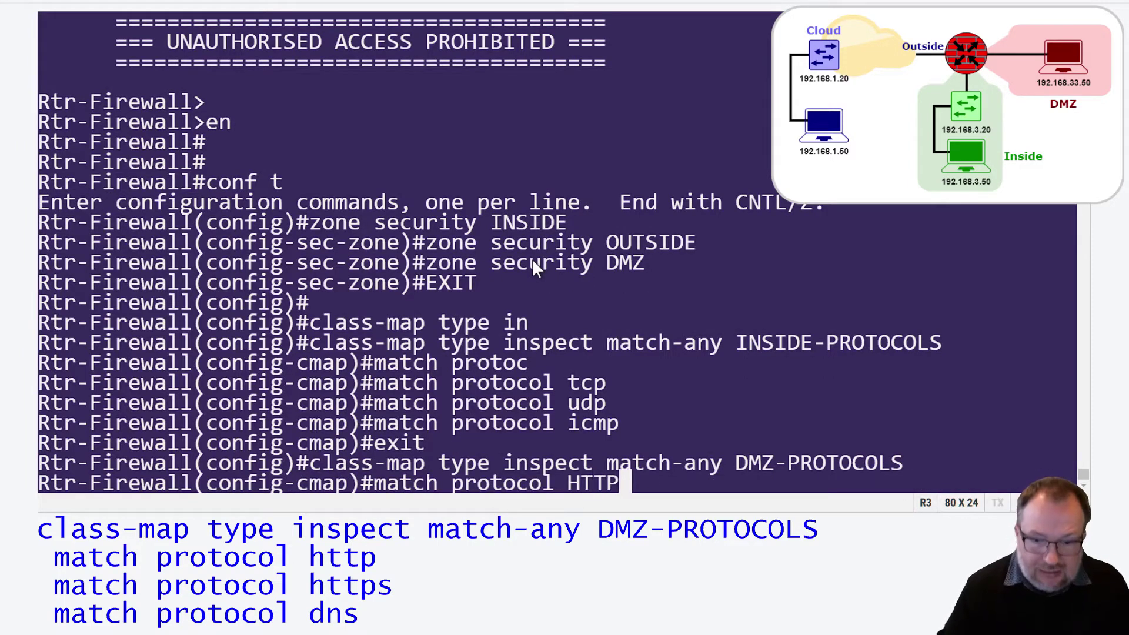
pyautogui.press('BackSpace')
pyautogui.press('BackSpace')
pyautogui.press('BackSpace')
pyautogui.press('BackSpace')
pyautogui.write('h')
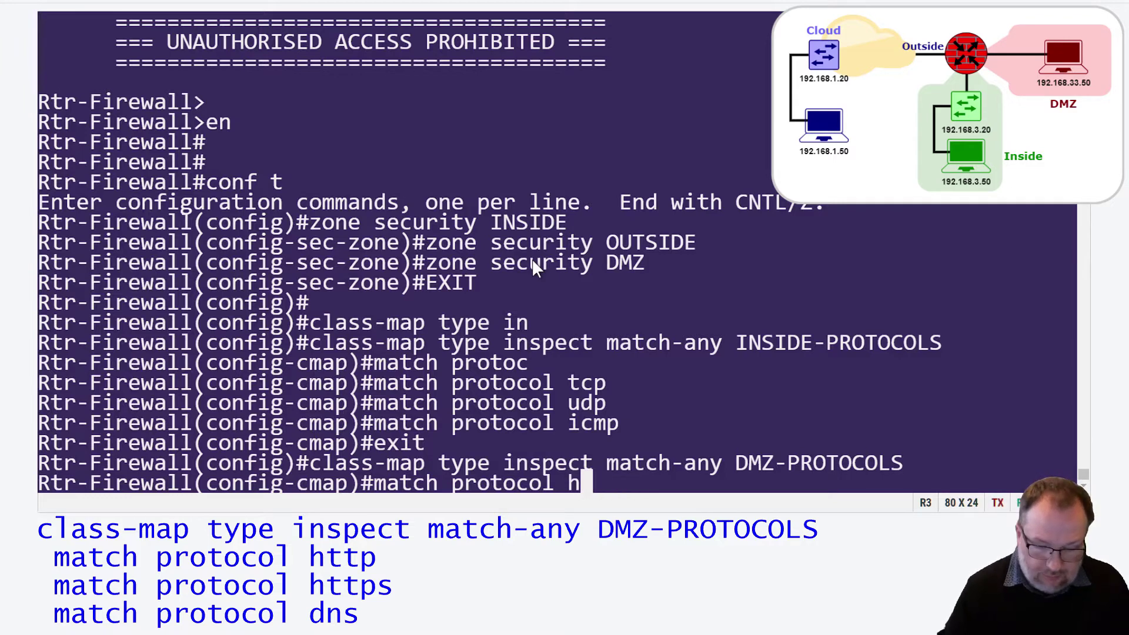
pyautogui.write('ttp')
pyautogui.press('Return')
pyautogui.press('Up')
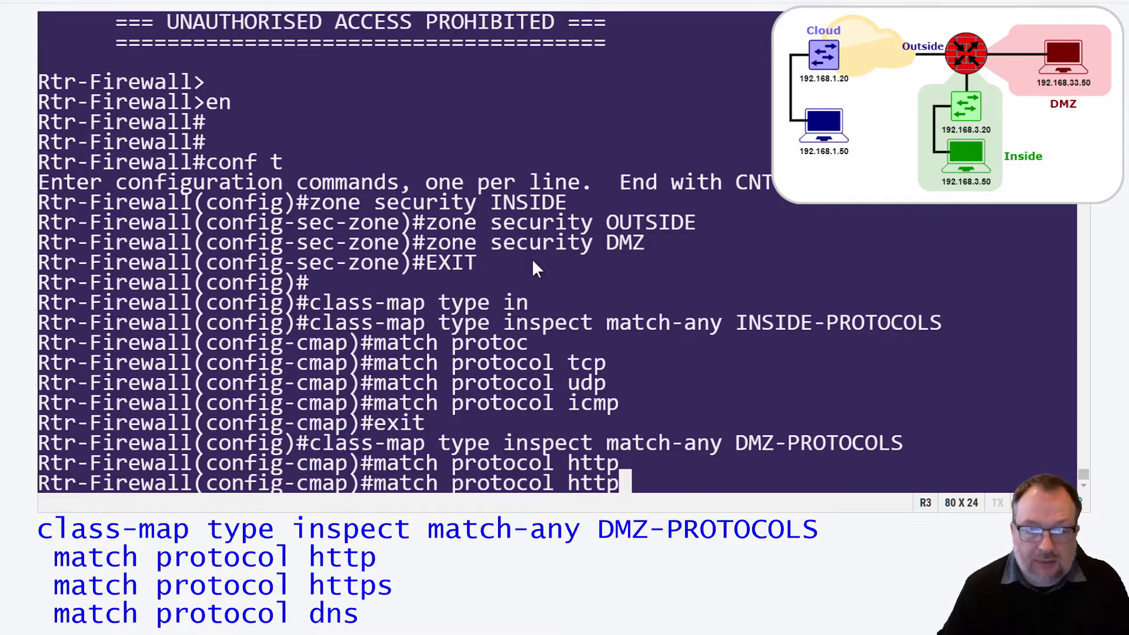
pyautogui.write('s')
pyautogui.press('Return')
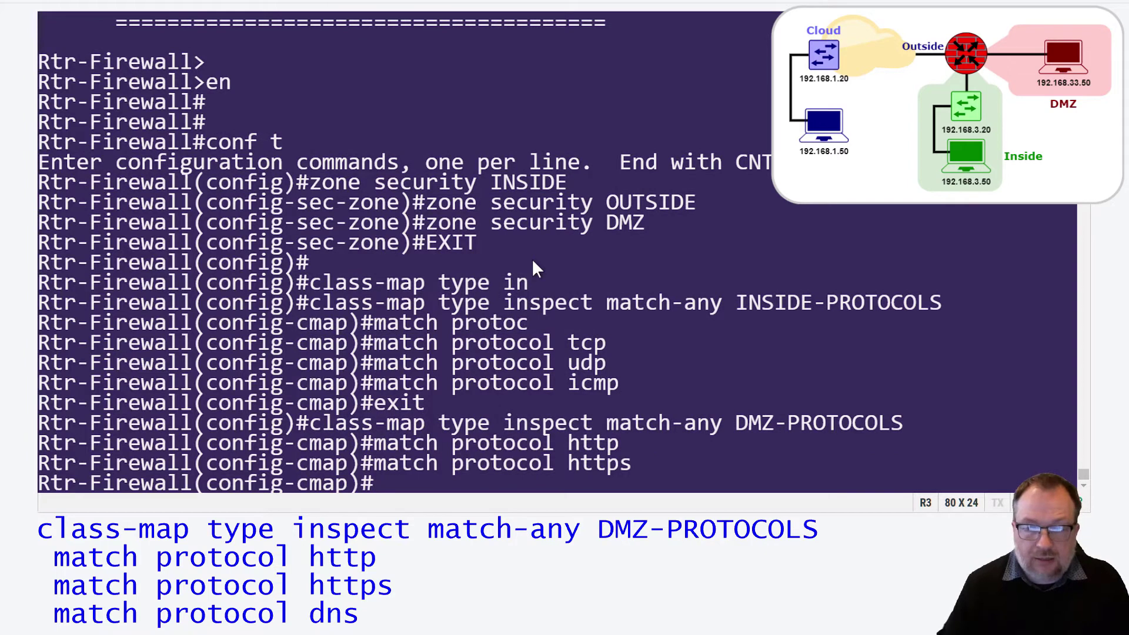
# Step: Add 'match protocol dns' and exit to global configuration
pyautogui.press('Up')
pyautogui.press('BackSpace')
pyautogui.press('BackSpace')
pyautogui.press('BackSpace')
pyautogui.press('BackSpace')
pyautogui.press('BackSpace')
pyautogui.write('dns')
pyautogui.press('Return')
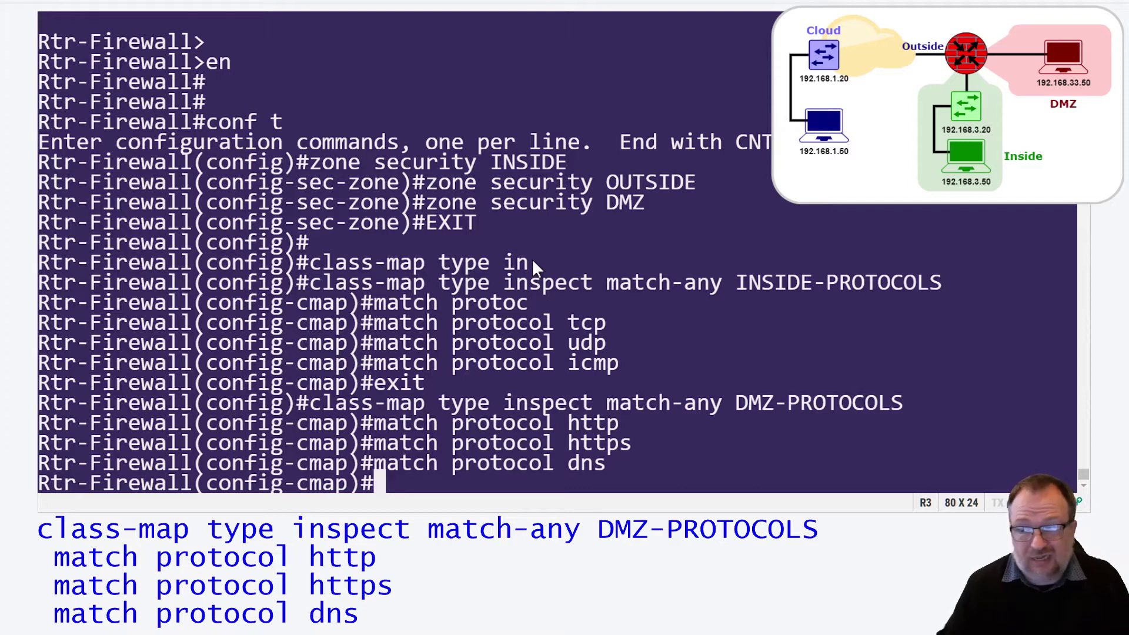
pyautogui.write('exit')
pyautogui.press('Return')
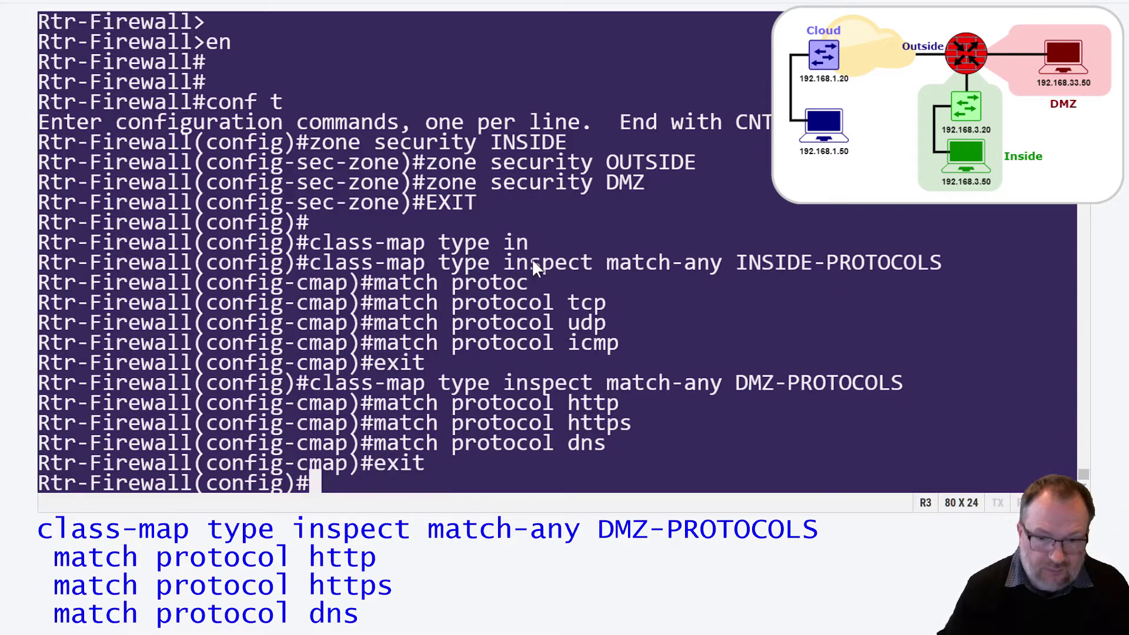
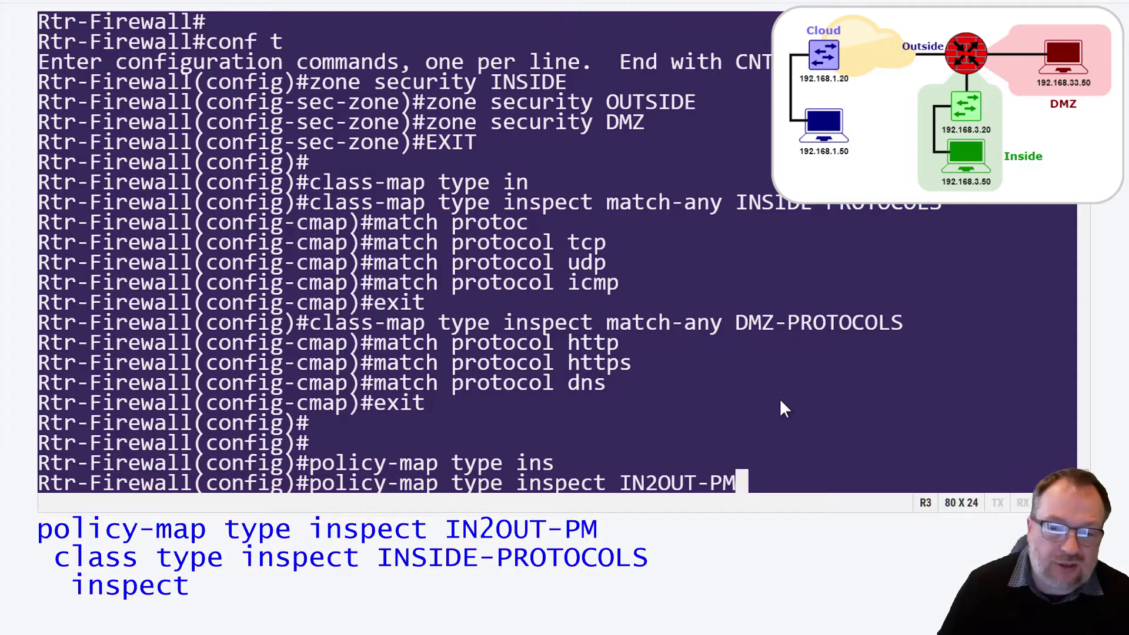
# Step: Submit policy-map type inspect IN2OUT-PM to start the IN2OUT-PM inspect policy map
pyautogui.press('Return')
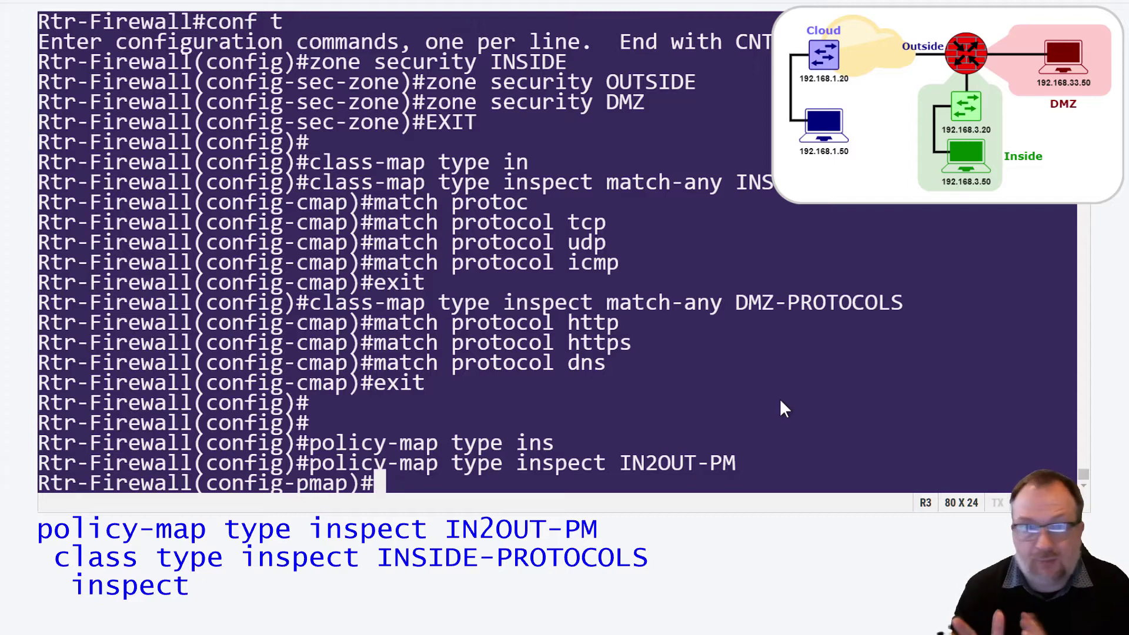
# Step: Enter a class line for INSIDE-PROTOCOLS under the IN2OUT-PM policy map
pyautogui.write('CLAS')
pyautogui.press('Tab')
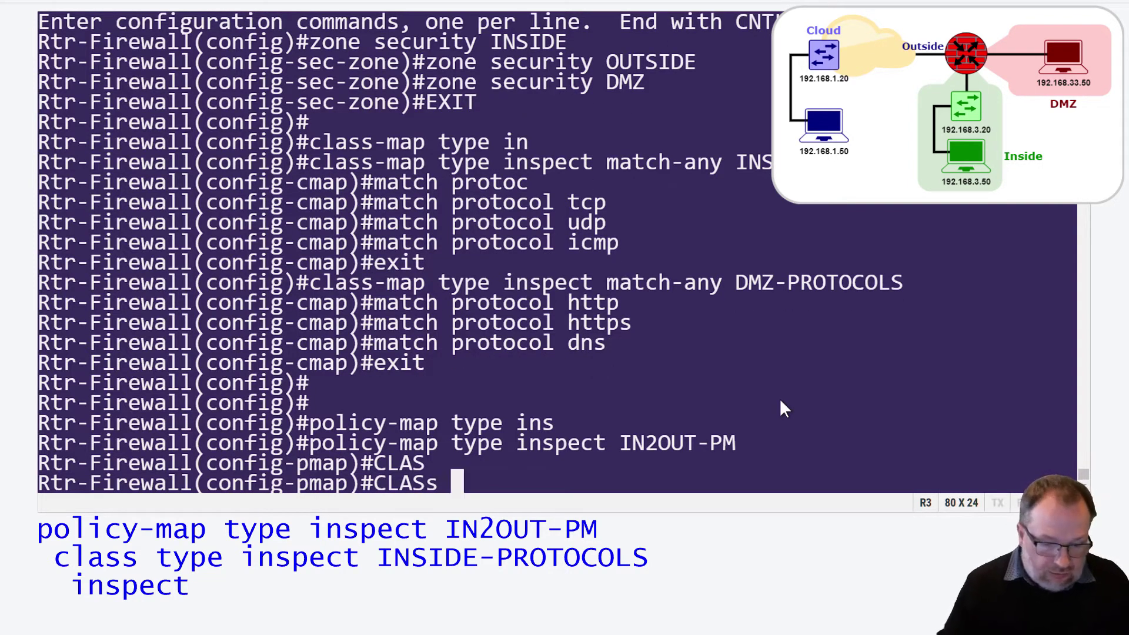
pyautogui.write('type ')
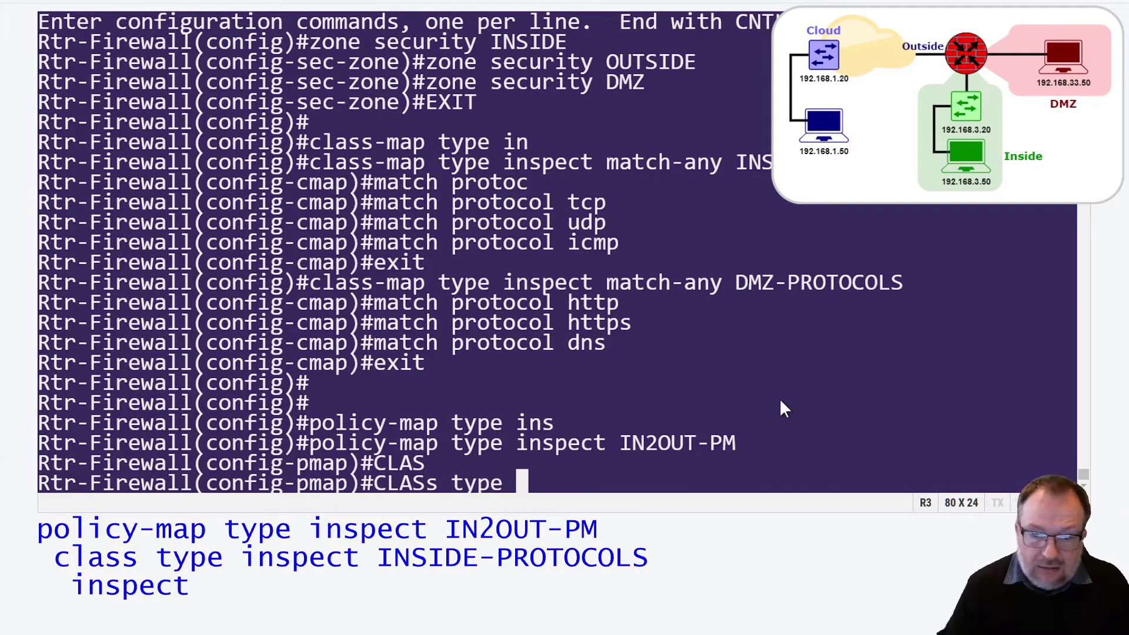
pyautogui.write('INSIDE')
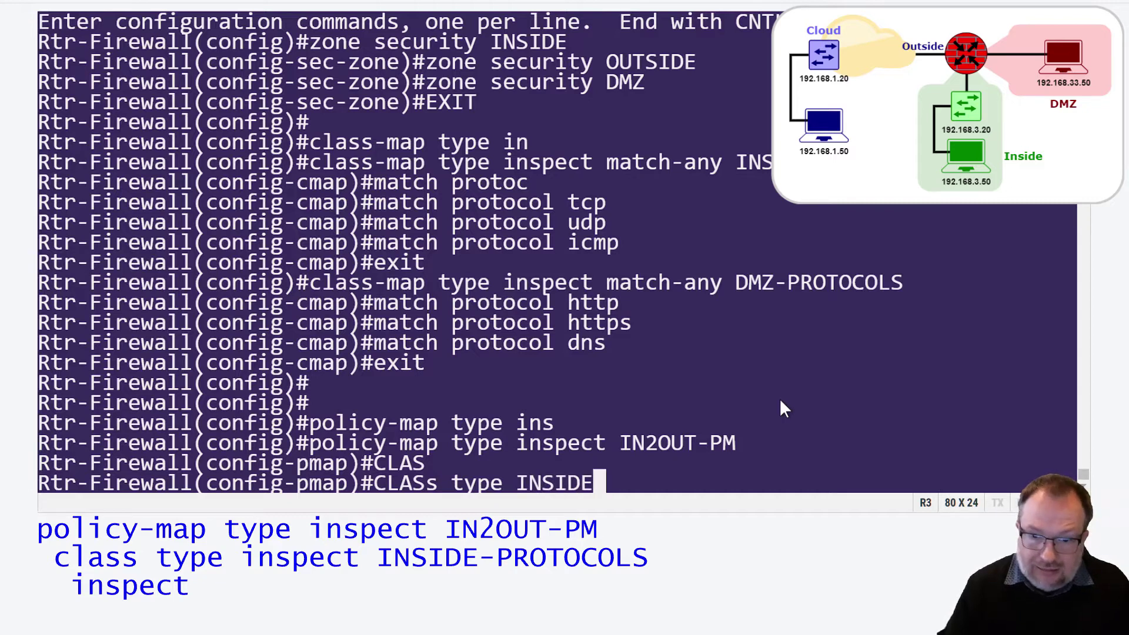
pyautogui.write('-PROTCO')
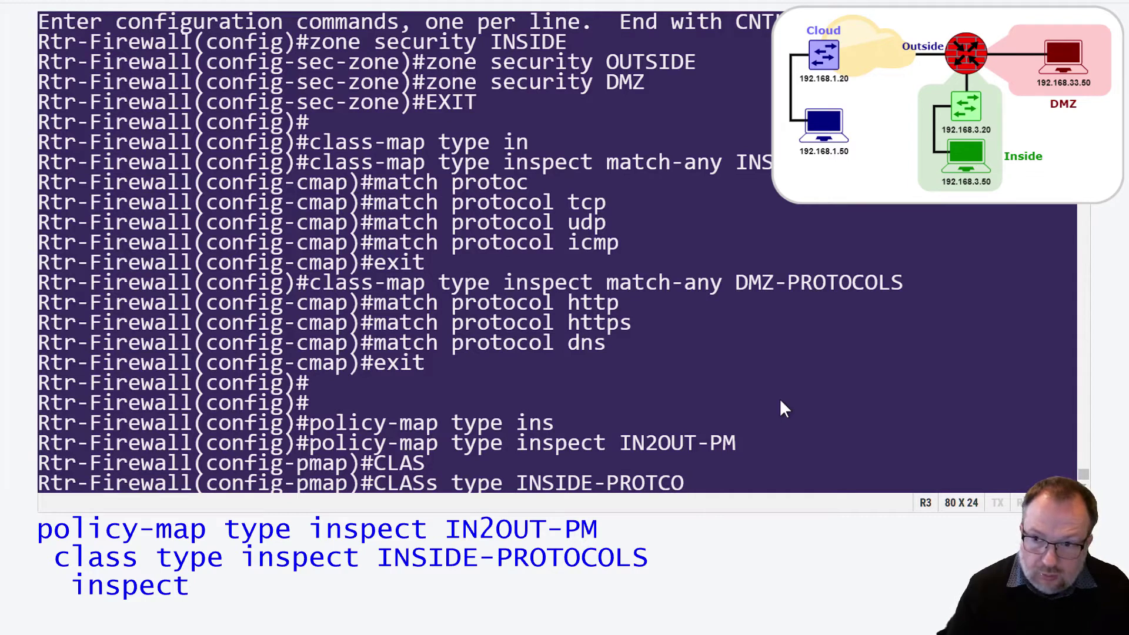
pyautogui.press('BackSpace')
pyautogui.press('BackSpace')
pyautogui.write('OCOLS')
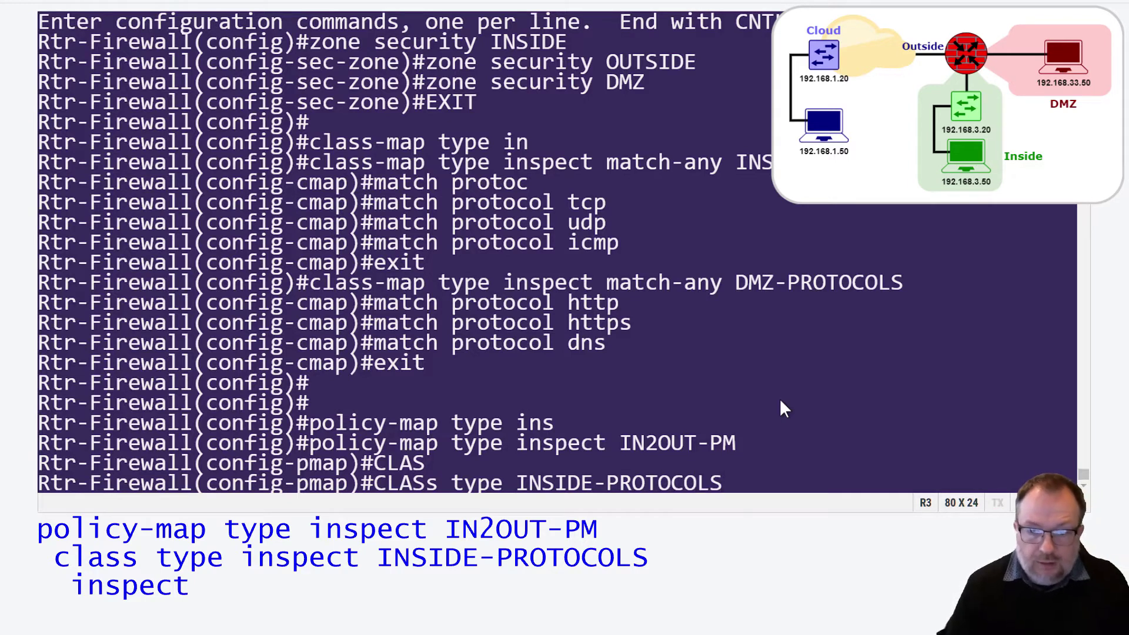
pyautogui.press('Return')
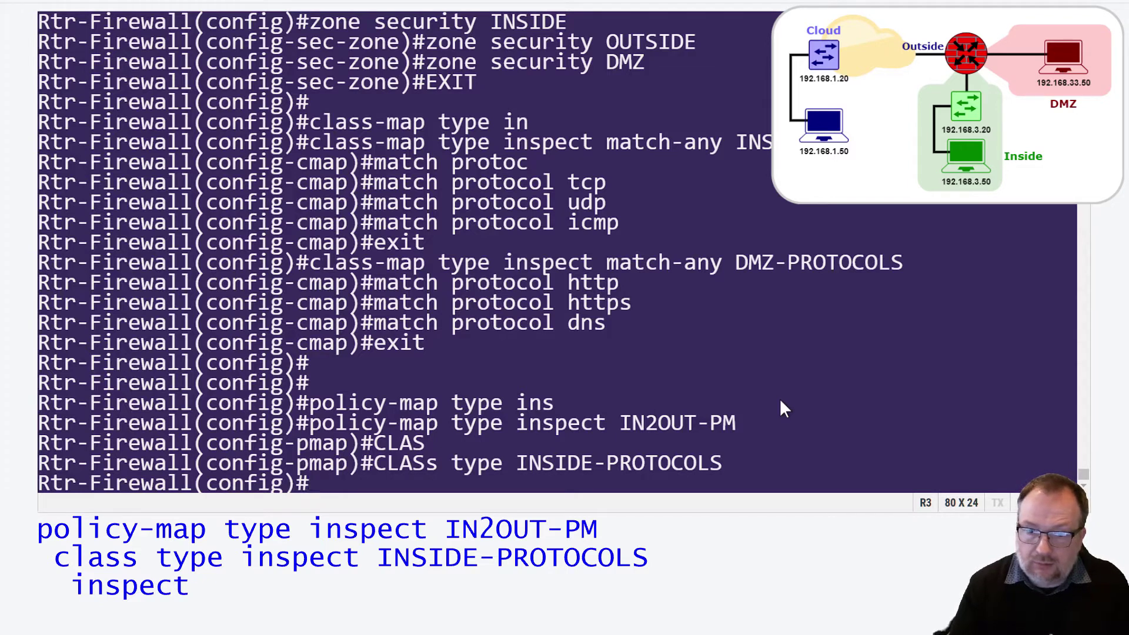
# Step: Re-enter IN2OUT-PM and correct the line to class type inspect INSIDE-PROTOCOLS
pyautogui.press('Return')
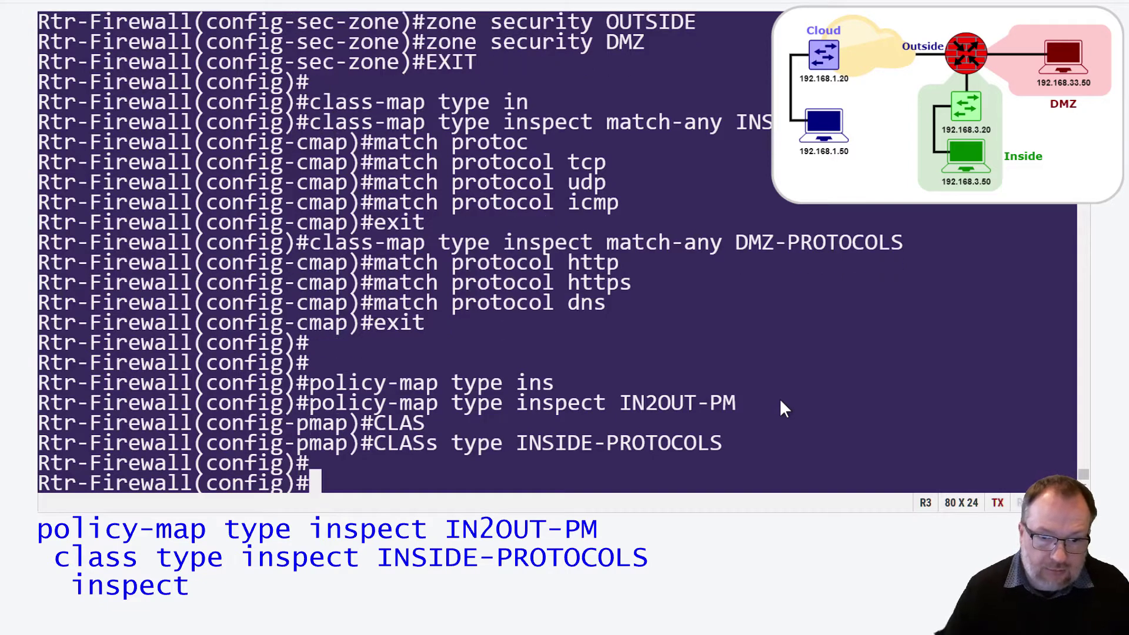
pyautogui.press('Return')
pyautogui.press('Up')
pyautogui.press('Up')
pyautogui.press('Return')
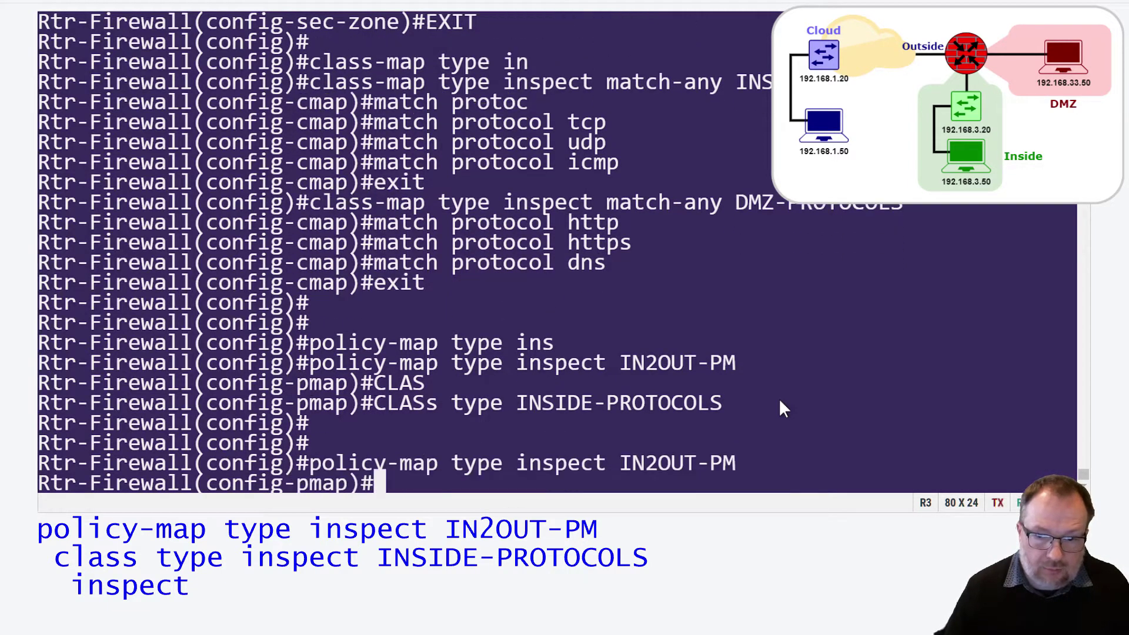
pyautogui.press('Up')
pyautogui.press('Up')
pyautogui.press('Left')
pyautogui.press('Left')
pyautogui.press('Left')
pyautogui.press('Left')
pyautogui.press('Left')
pyautogui.press('Left')
pyautogui.press('Left')
pyautogui.press('Left')
pyautogui.press('Left')
pyautogui.press('Left')
pyautogui.press('Left')
pyautogui.press('Left')
pyautogui.press('Left')
pyautogui.press('Left')
pyautogui.press('Left')
pyautogui.press('Left')
pyautogui.press('Left')
pyautogui.press('Left')
pyautogui.press('Left')
pyautogui.press('Left')
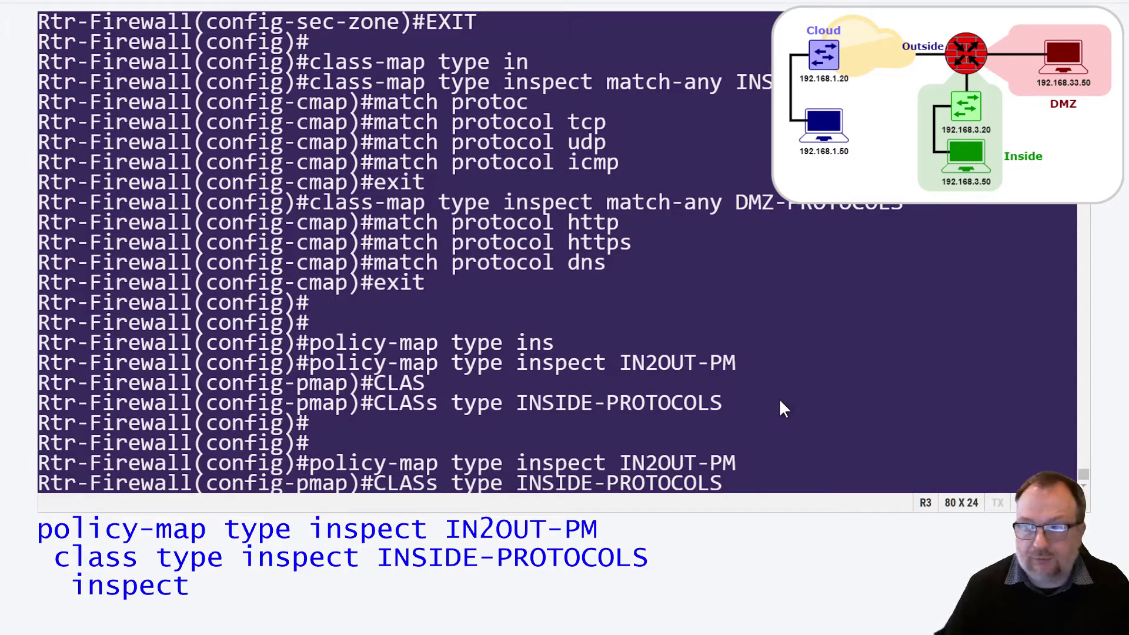
pyautogui.press('Right')
pyautogui.press('Right')
pyautogui.press('Right')
pyautogui.press('Right')
pyautogui.write('in')
pyautogui.press('BackSpace')
pyautogui.press('BackSpace')
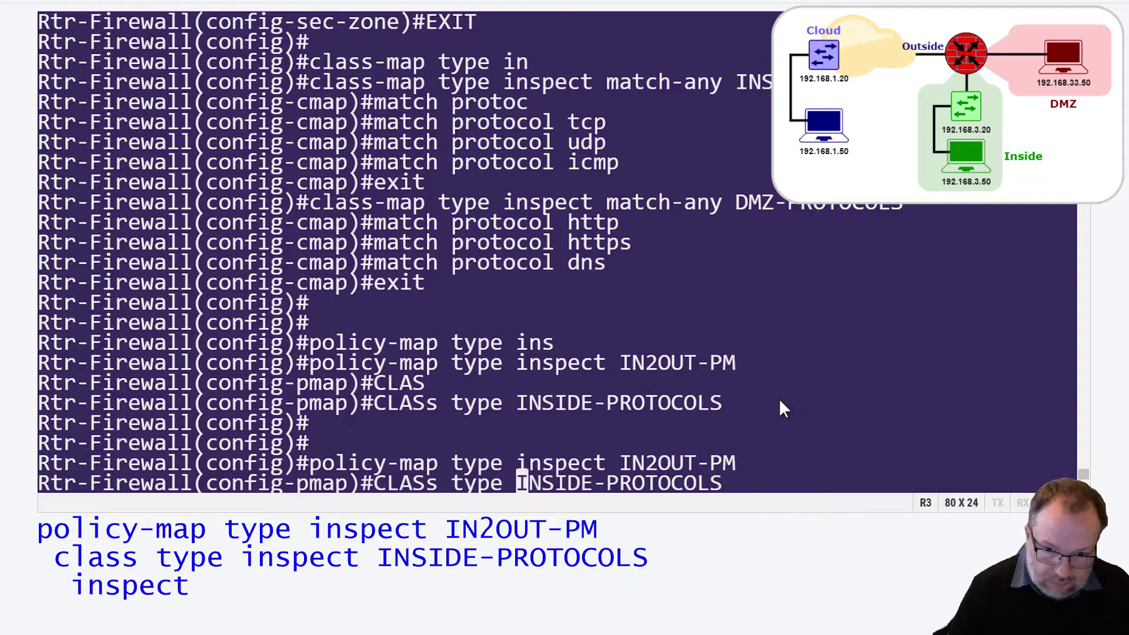
pyautogui.write('inspect')
pyautogui.press('Return')
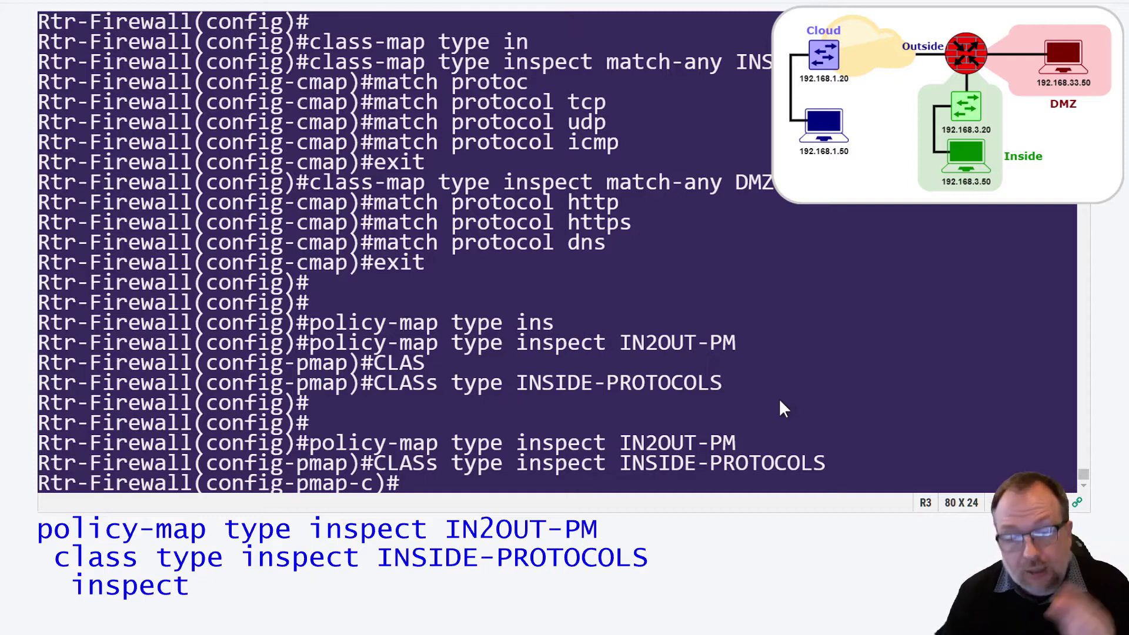
# Step: Apply the inspect action to INSIDE-PROTOCOLS and exit twice to global configuration
pyautogui.write('ins')
pyautogui.press('Tab')
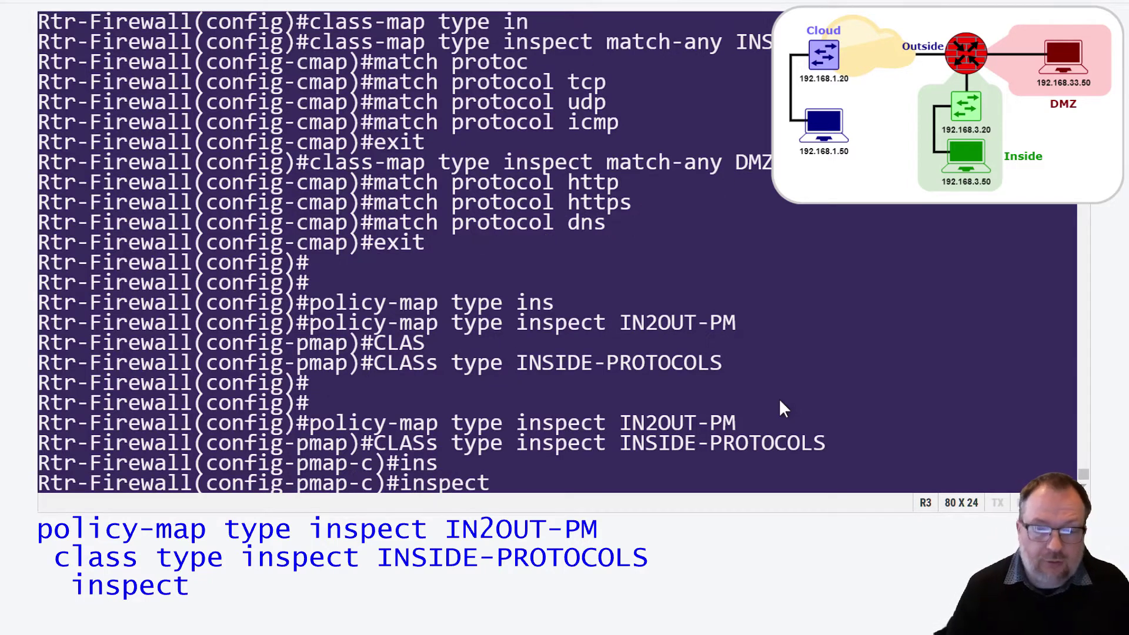
pyautogui.press('Return')
pyautogui.write('exit')
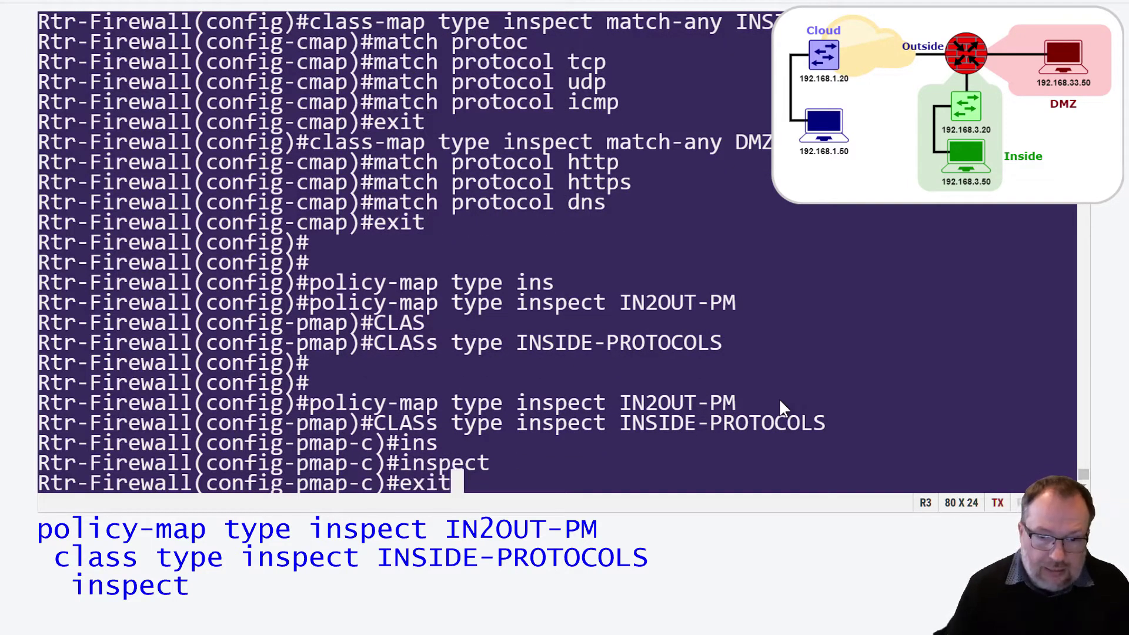
pyautogui.press('Return')
pyautogui.write('exit')
pyautogui.press('Return')
pyautogui.press('Return')
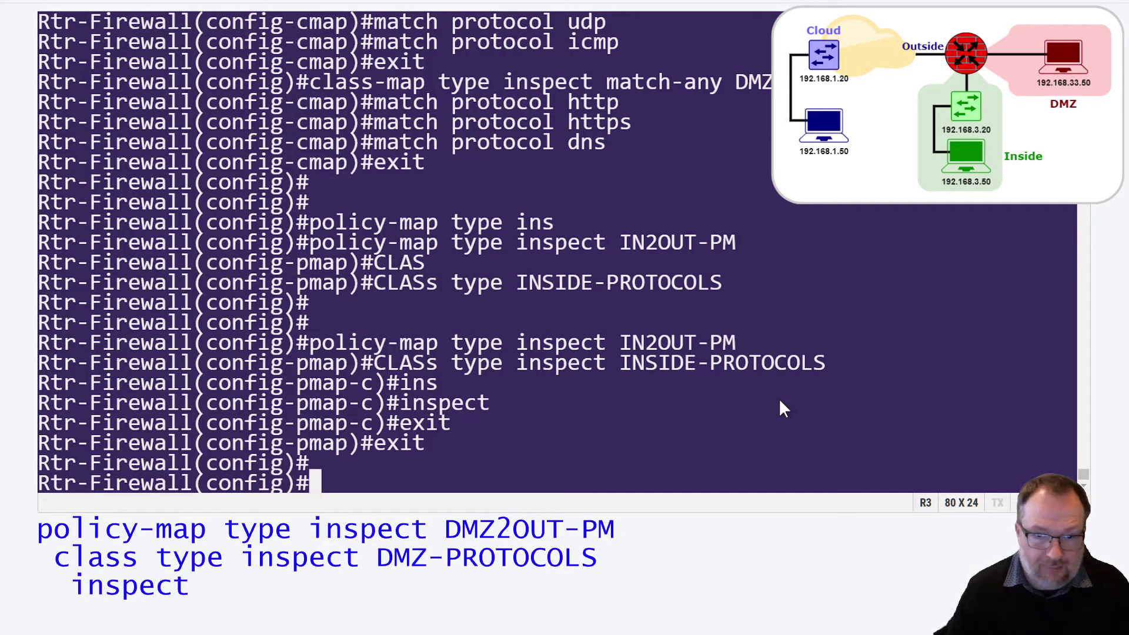
# Step: Create the policy map with policy-map type inspect DMZ2OUT-PM
pyautogui.press('Up')
pyautogui.press('Up')
pyautogui.press('Up')
pyautogui.press('Up')
pyautogui.press('Up')
pyautogui.press('BackSpace')
pyautogui.press('BackSpace')
pyautogui.press('BackSpace')
pyautogui.press('BackSpace')
pyautogui.press('BackSpace')
pyautogui.press('BackSpace')
pyautogui.press('BackSpace')
pyautogui.press('BackSpace')
pyautogui.press('BackSpace')
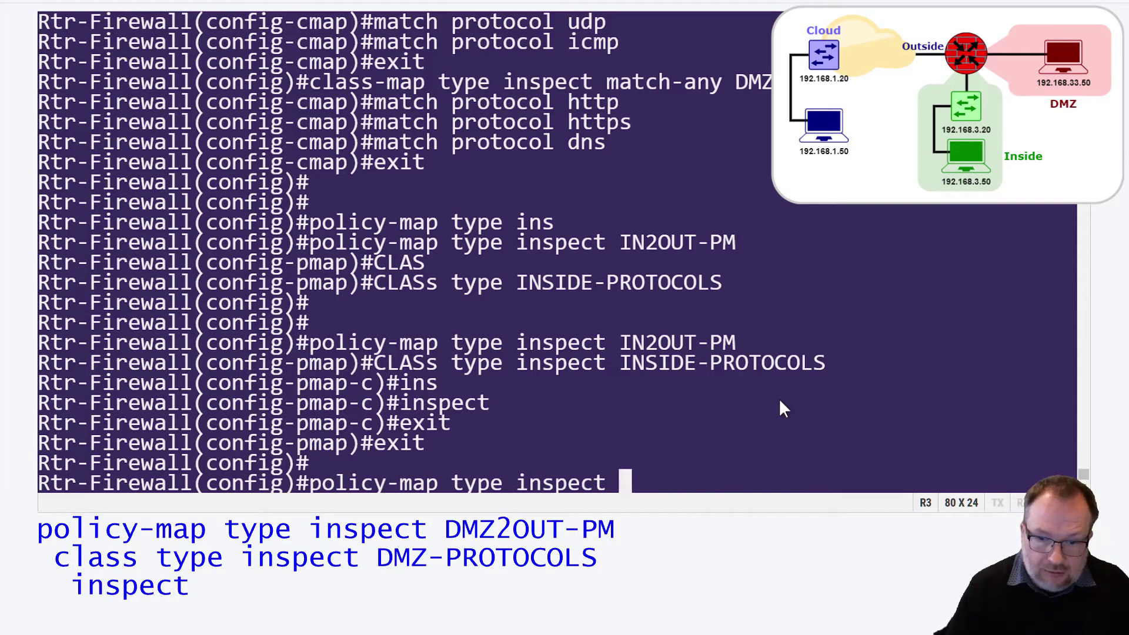
pyautogui.write('d')
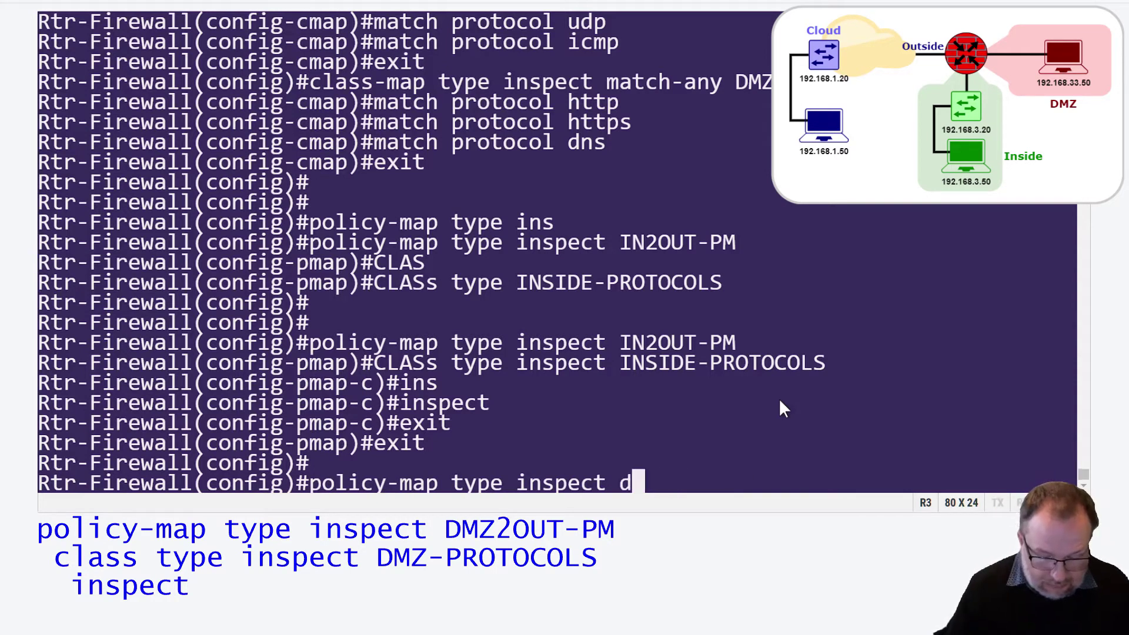
pyautogui.write('mz2ou')
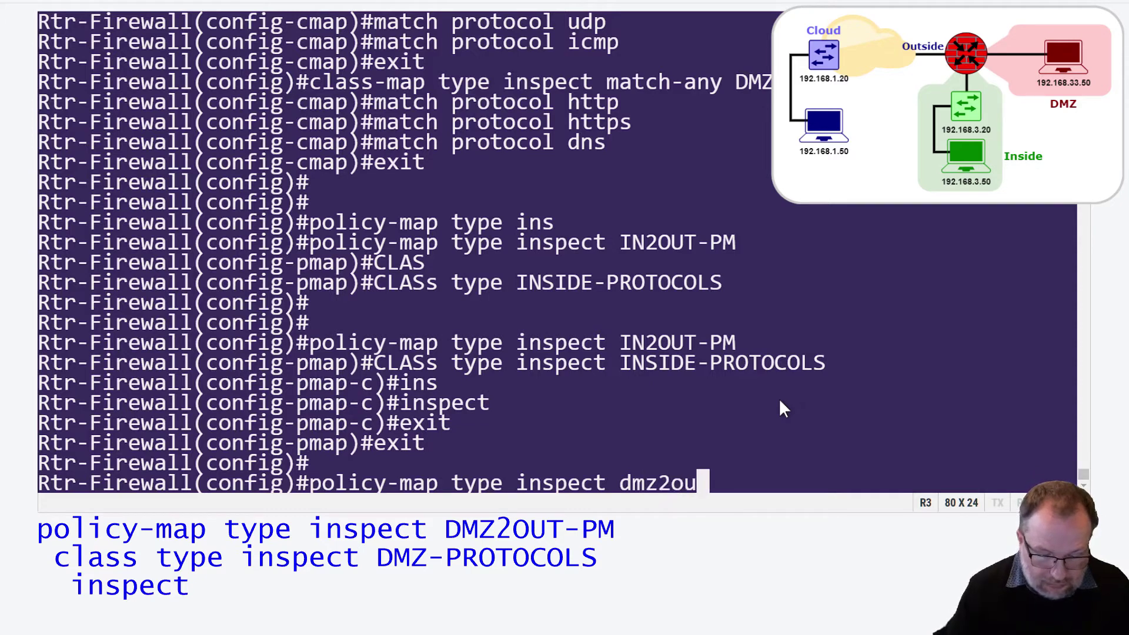
pyautogui.write('t-pm')
pyautogui.press('BackSpace')
pyautogui.press('BackSpace')
pyautogui.press('BackSpace')
pyautogui.press('BackSpace')
pyautogui.press('BackSpace')
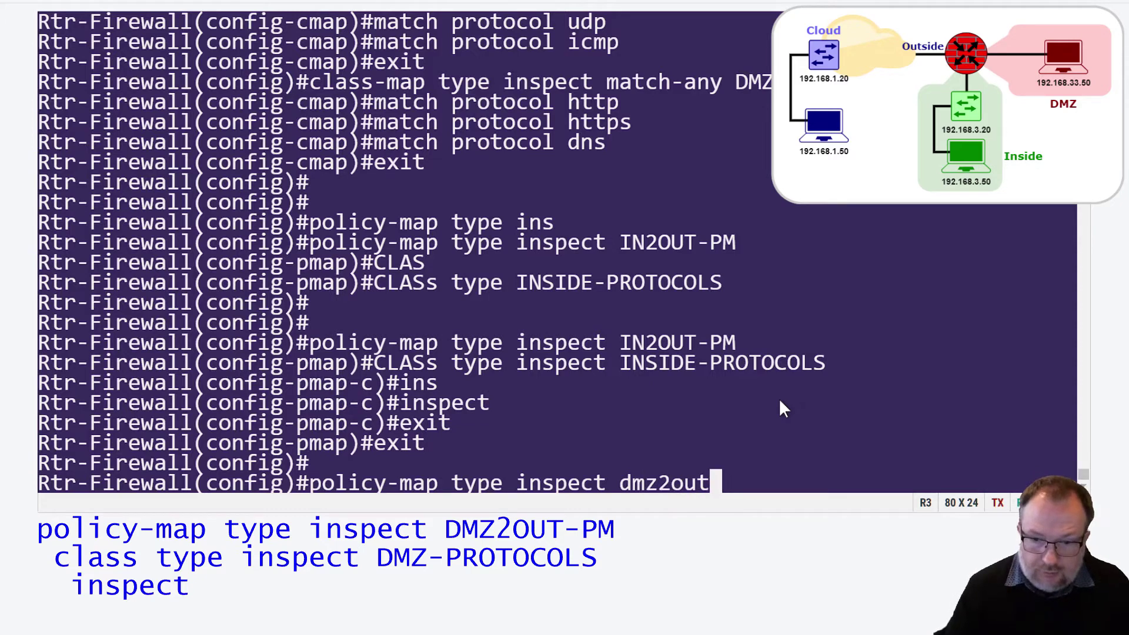
pyautogui.press('BackSpace')
pyautogui.press('BackSpace')
pyautogui.press('BackSpace')
pyautogui.press('BackSpace')
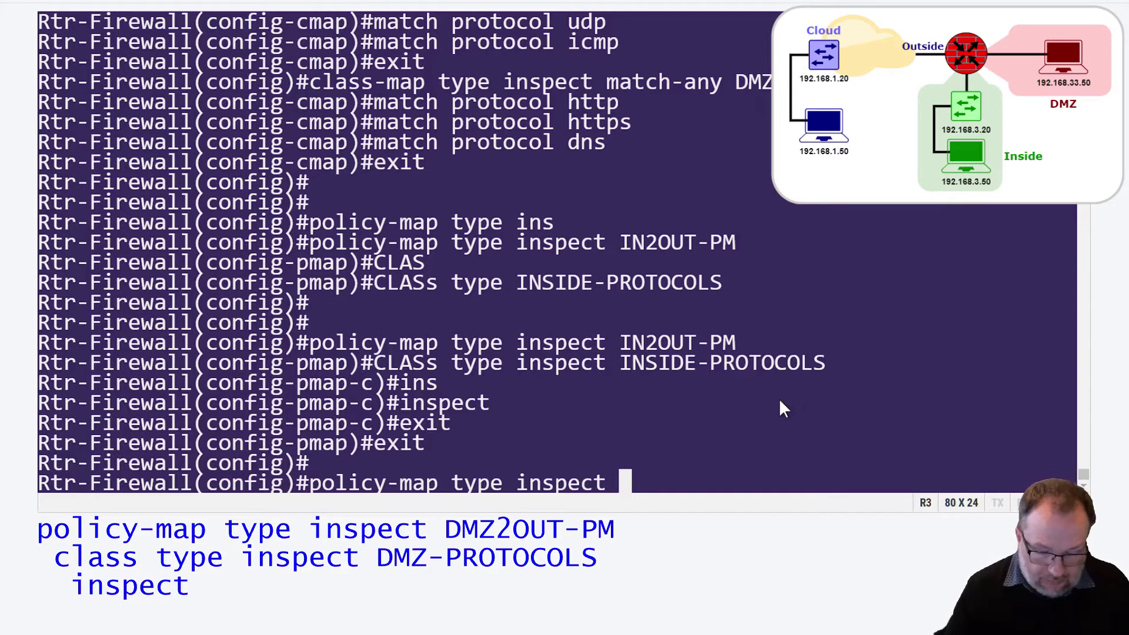
pyautogui.write('DMZ2')
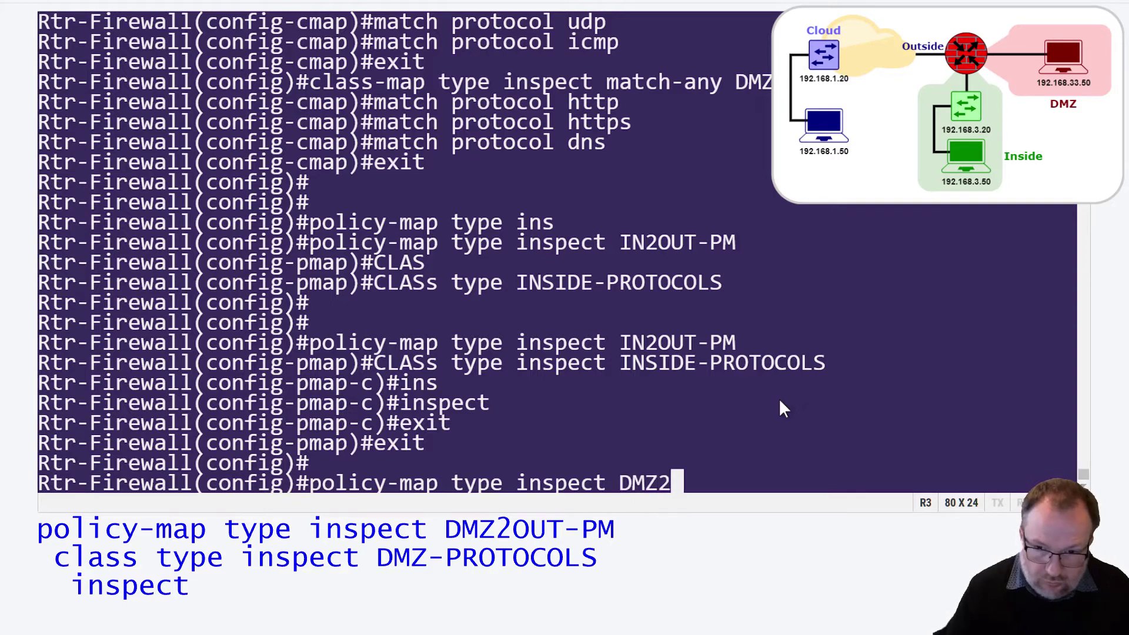
pyautogui.write('OUT-PM')
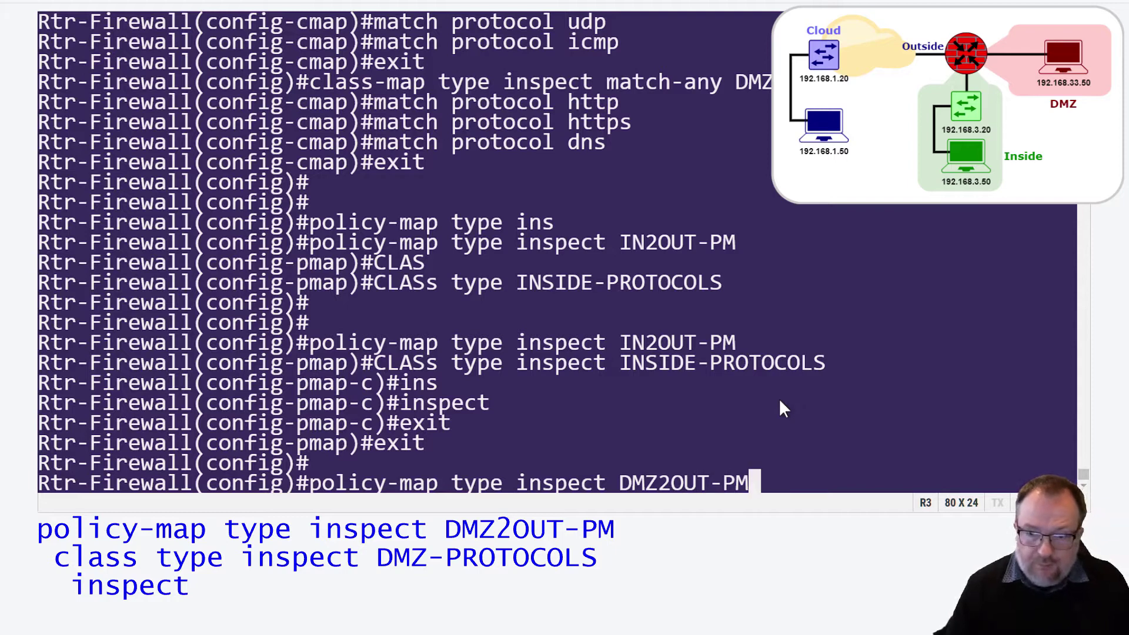
pyautogui.press('Return')
# Step: Add class type inspect DMZ-PROTOCOLS to the DMZ2OUT-PM policy map
pyautogui.press('Up')
pyautogui.press('Up')
pyautogui.press('Up')
pyautogui.press('Up')
pyautogui.press('Up')
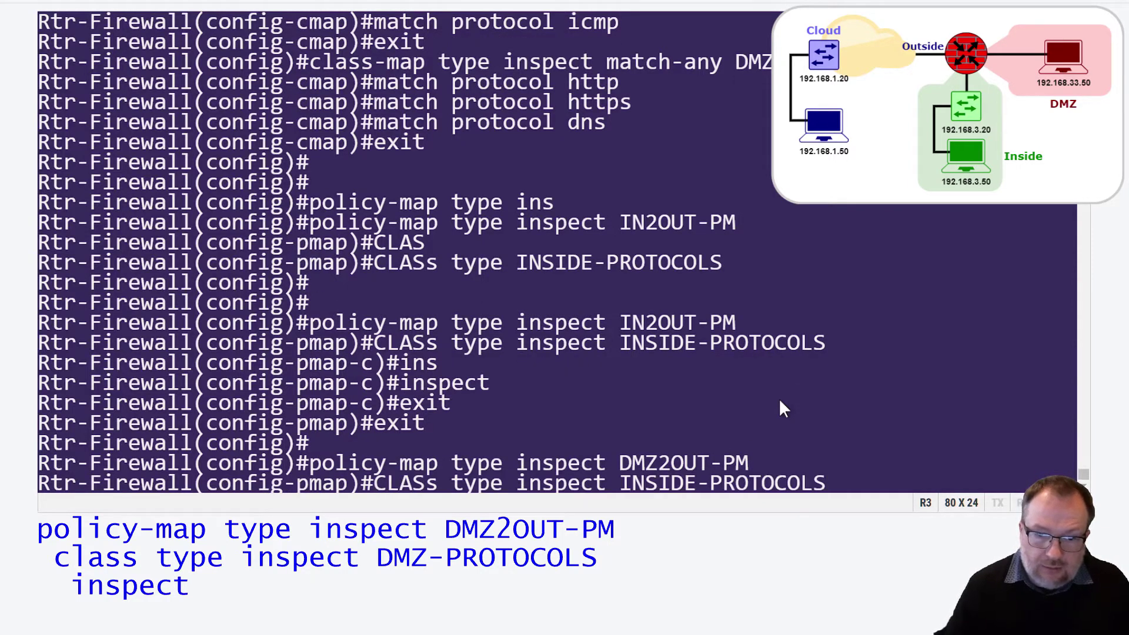
pyautogui.press('Left')
pyautogui.press('Left')
pyautogui.press('Left')
pyautogui.press('Left')
pyautogui.press('Left')
pyautogui.press('Left')
pyautogui.press('Left')
pyautogui.press('Left')
pyautogui.press('Left')
pyautogui.press('Left')
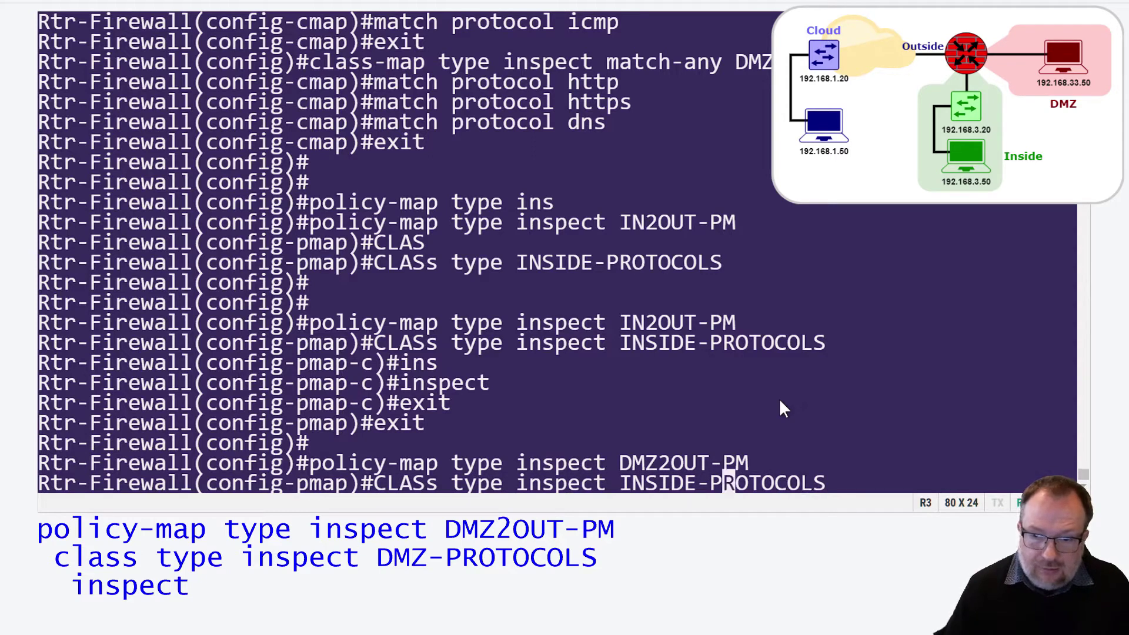
pyautogui.press('BackSpace')
pyautogui.press('BackSpace')
pyautogui.press('BackSpace')
pyautogui.press('BackSpace')
pyautogui.press('BackSpace')
pyautogui.press('BackSpace')
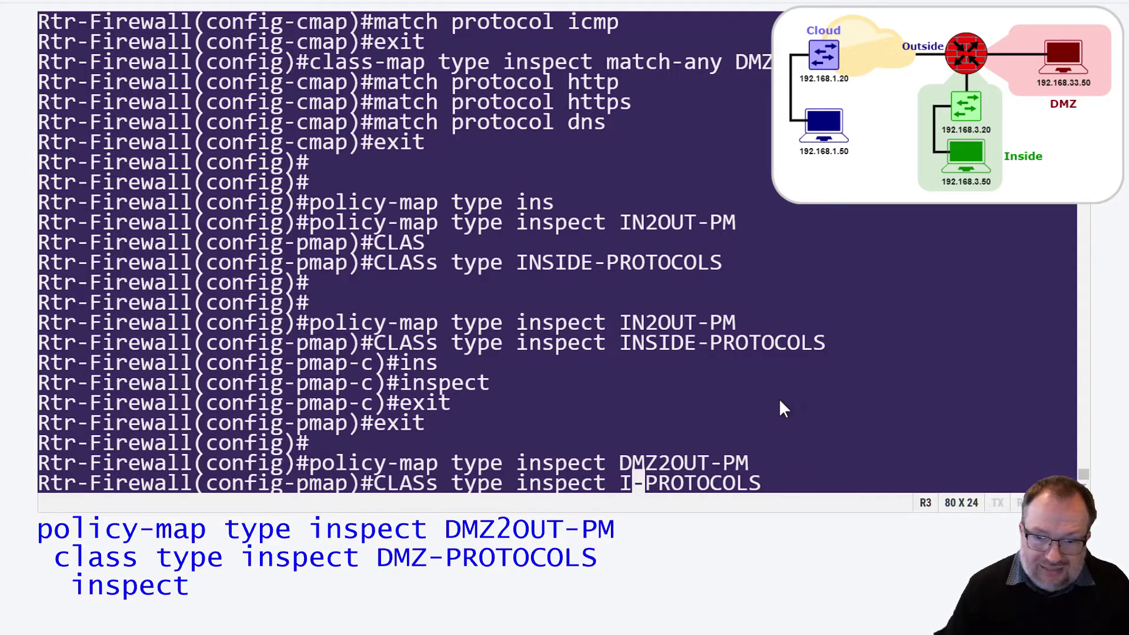
pyautogui.write('DMZ')
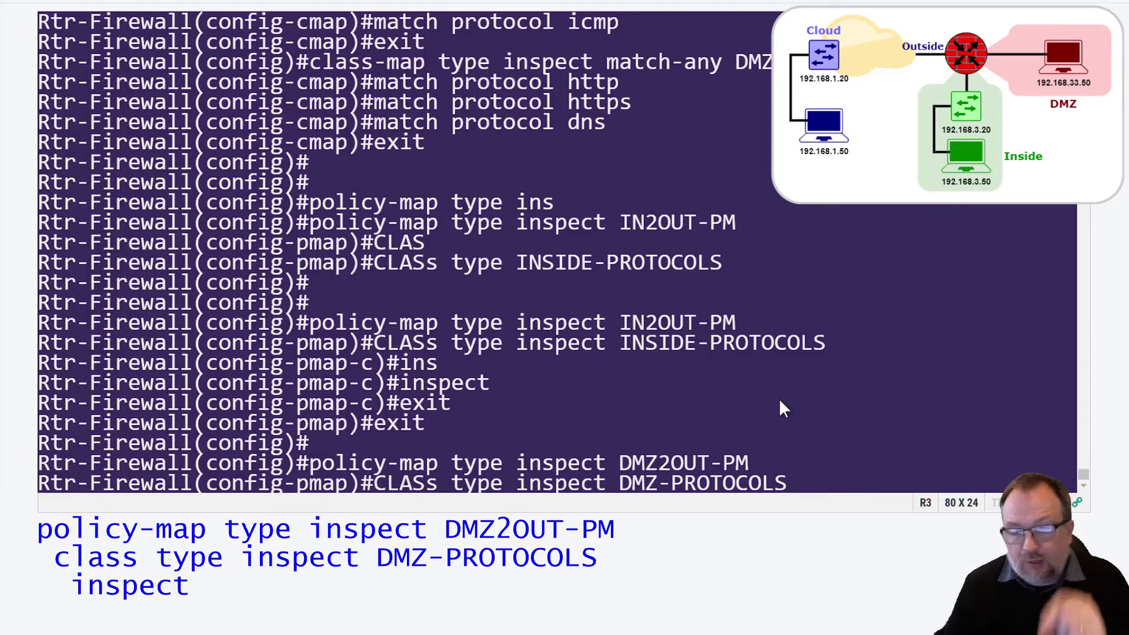
pyautogui.press('Return')
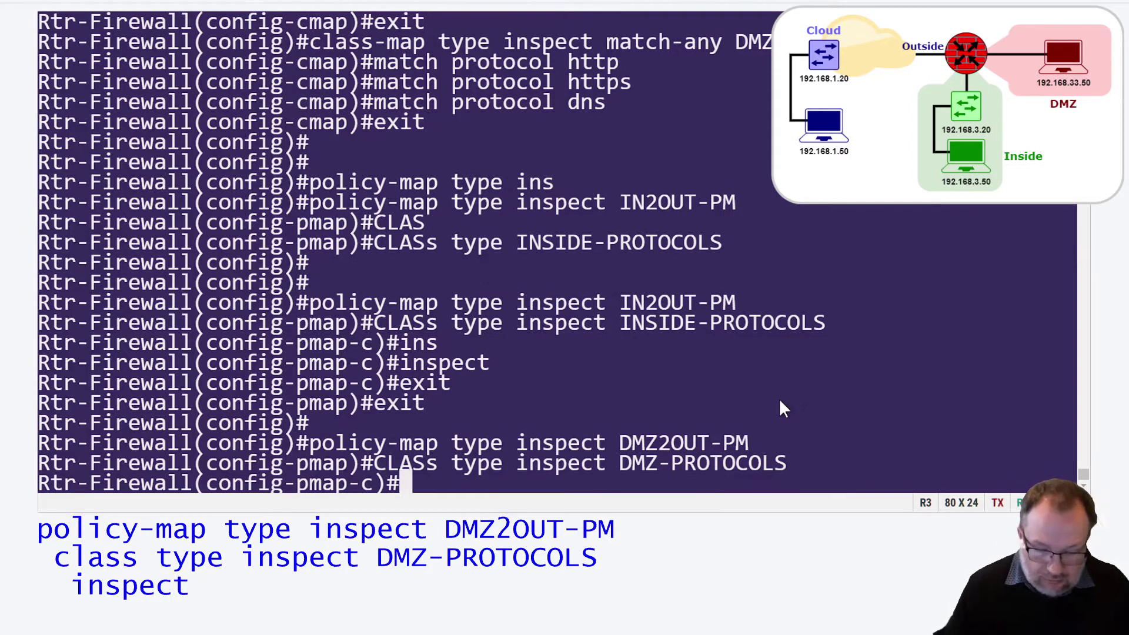
# Step: Apply the inspect action to DMZ-PROTOCOLS and exit twice to global configuration
pyautogui.write('ins')
pyautogui.press('Tab')
pyautogui.press('Return')
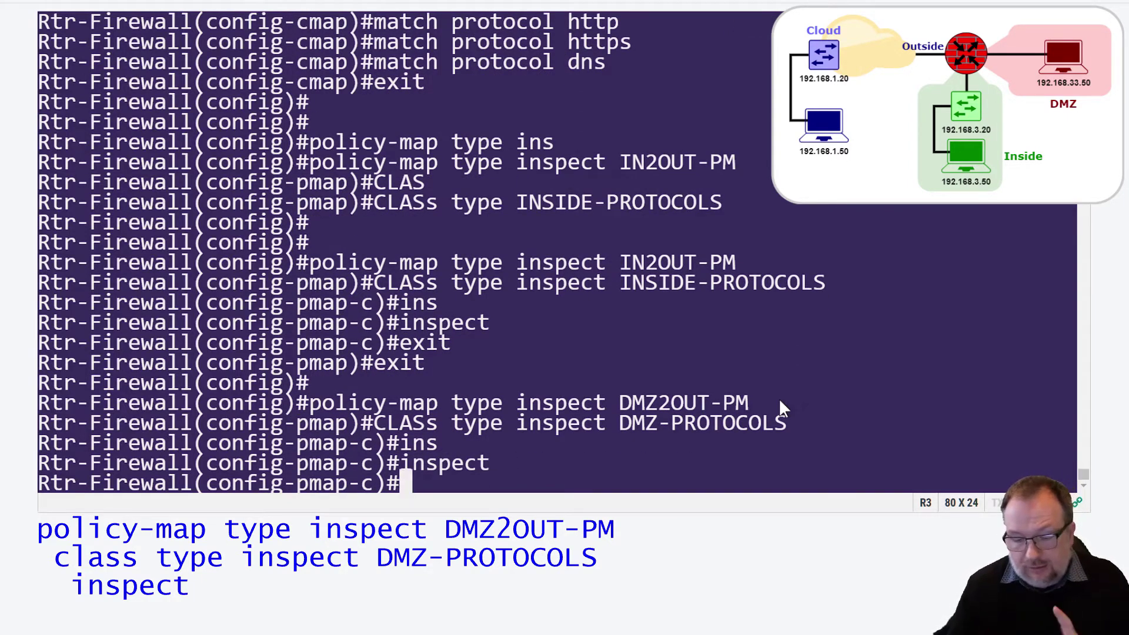
pyautogui.write('exit')
pyautogui.press('Return')
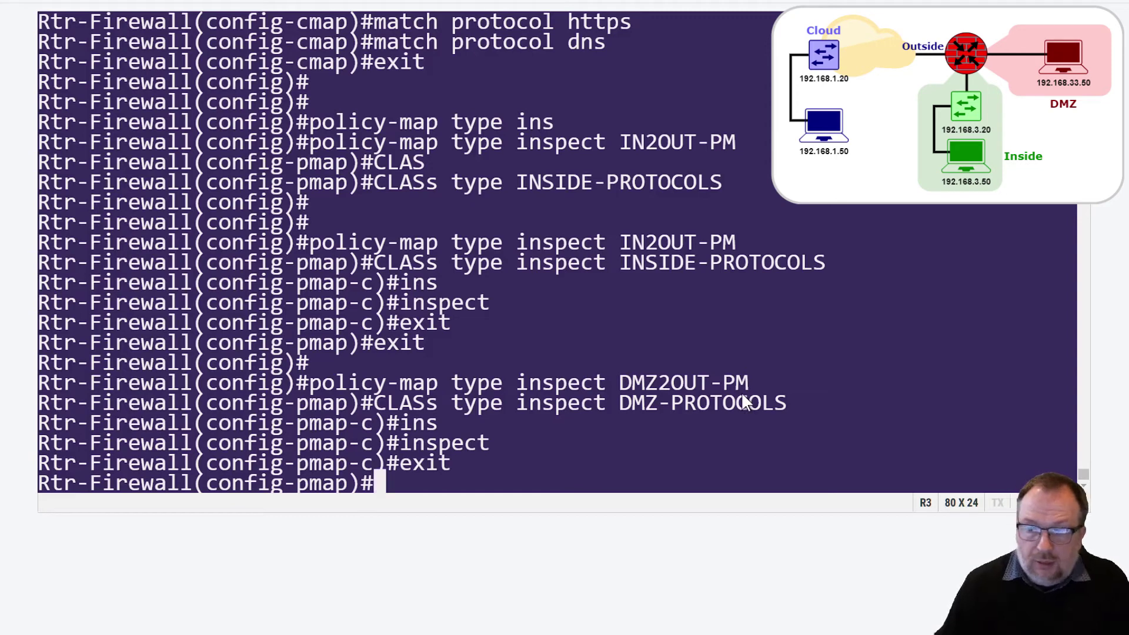
pyautogui.write('exit')
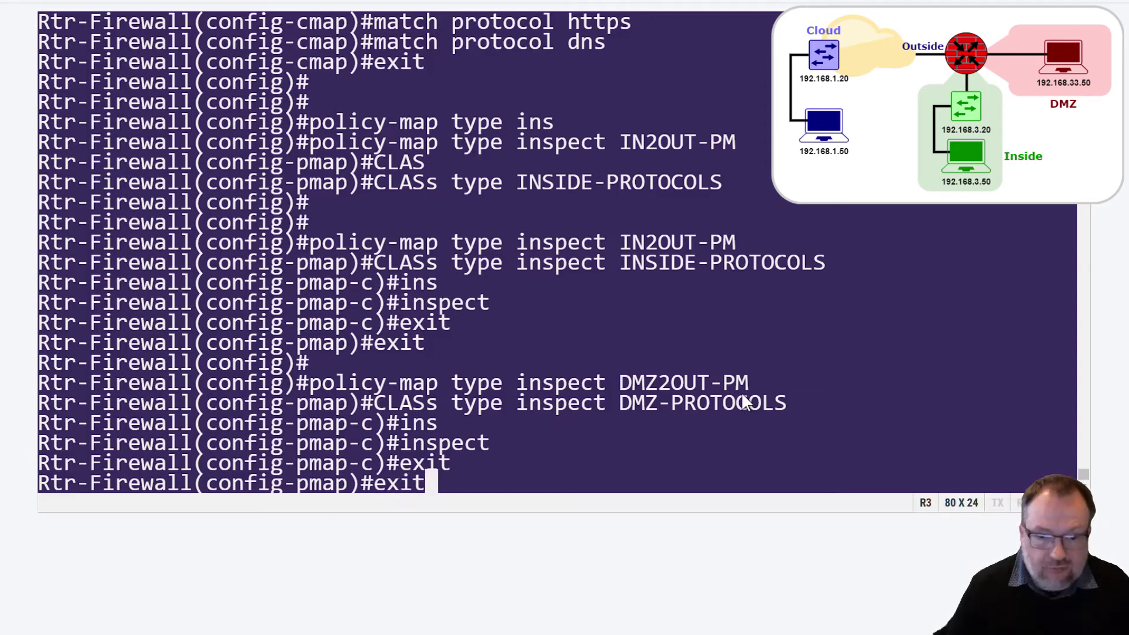
pyautogui.press('Return')
pyautogui.press('Return')
pyautogui.press('Return')
pyautogui.press('Return')
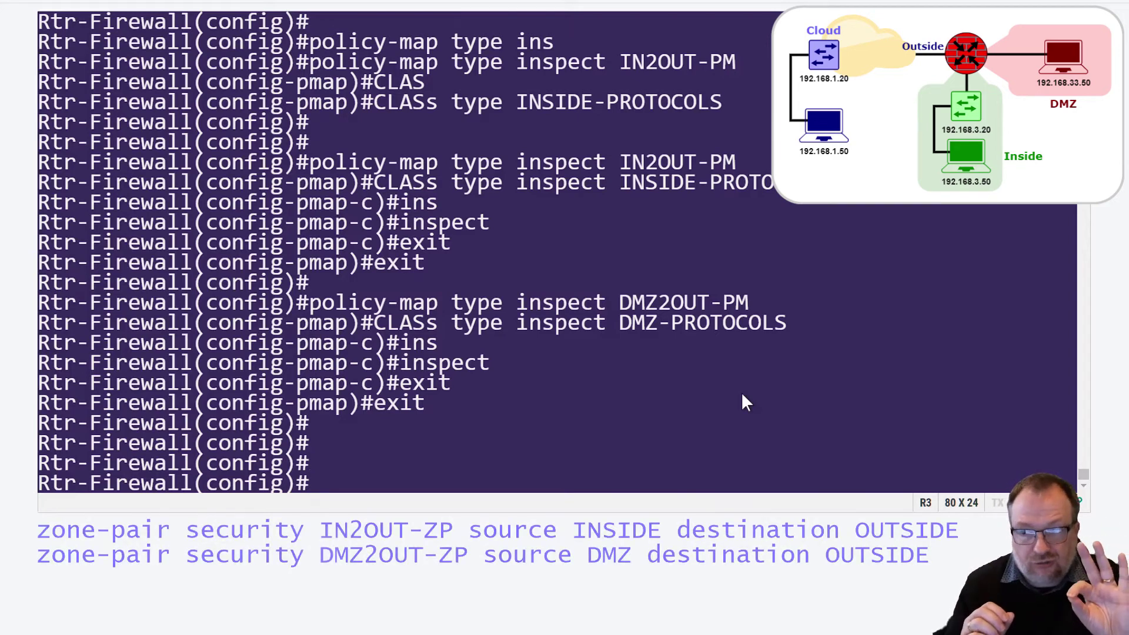
# Step: Enter zone-pair security IN2OUT-ZP source INSIDE destination OUTSIDE
pyautogui.write('zone-pair')
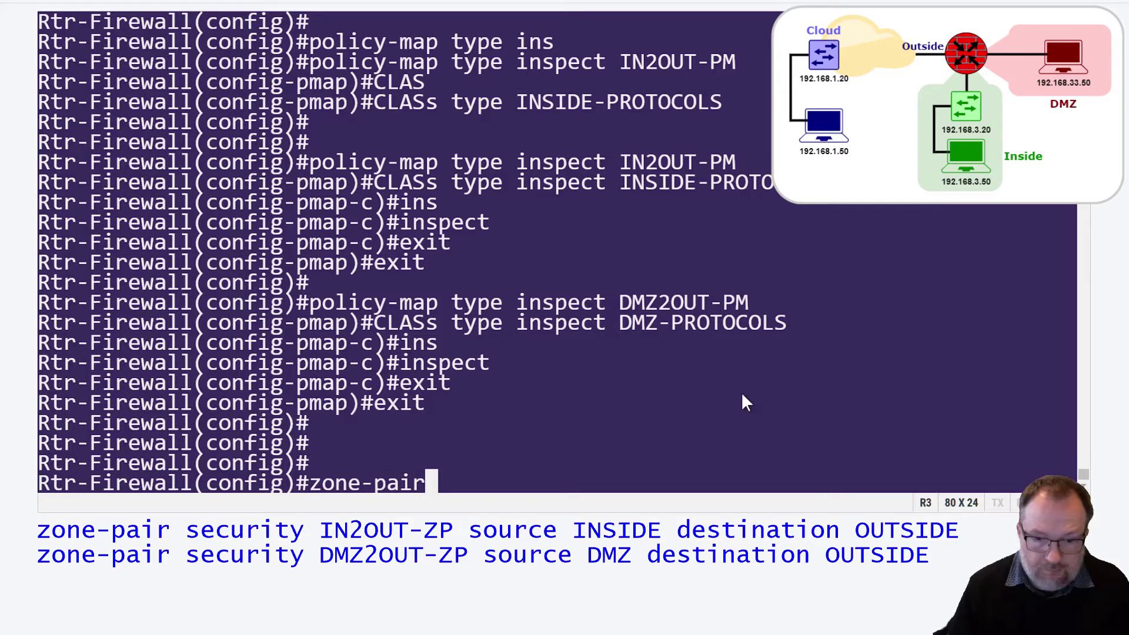
pyautogui.press('Tab')
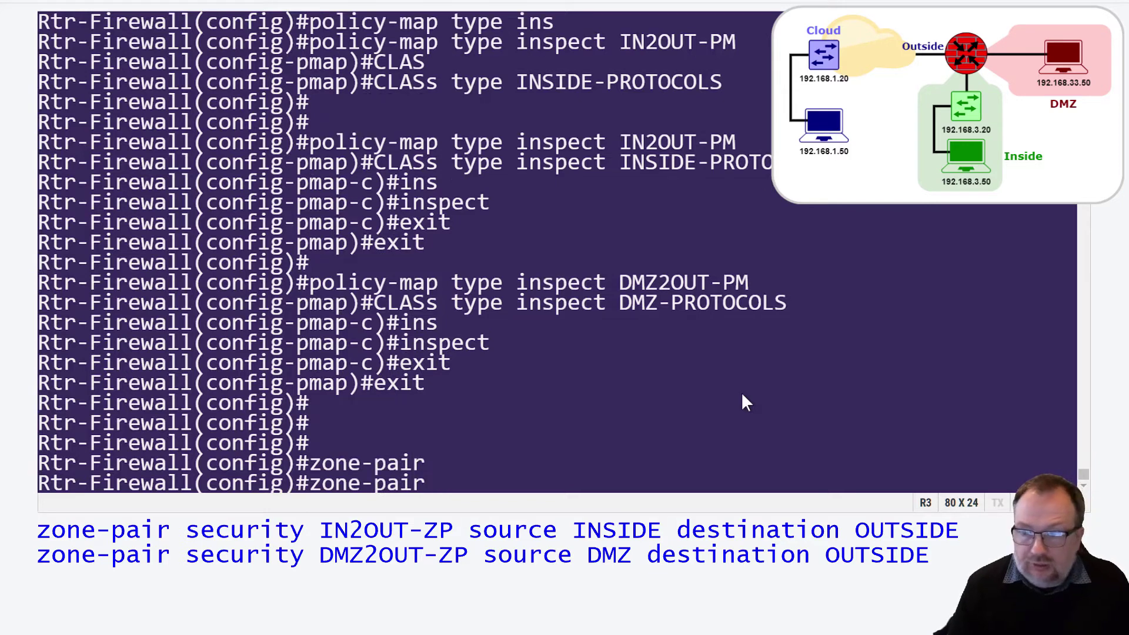
pyautogui.write('sec')
pyautogui.press('Tab')
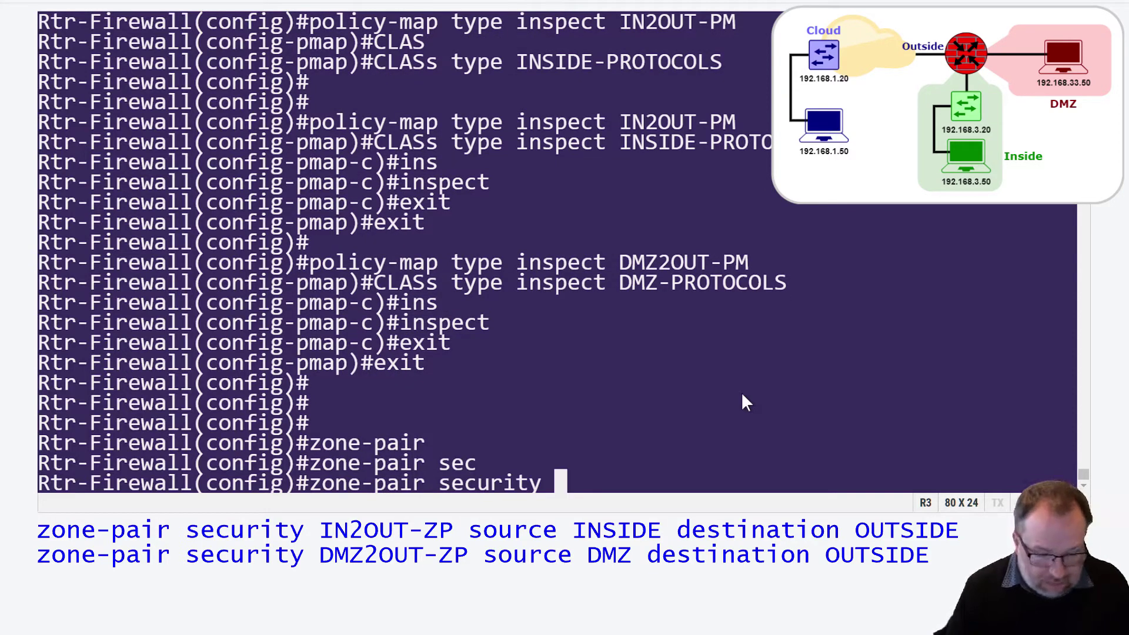
pyautogui.write('IN2OUT')
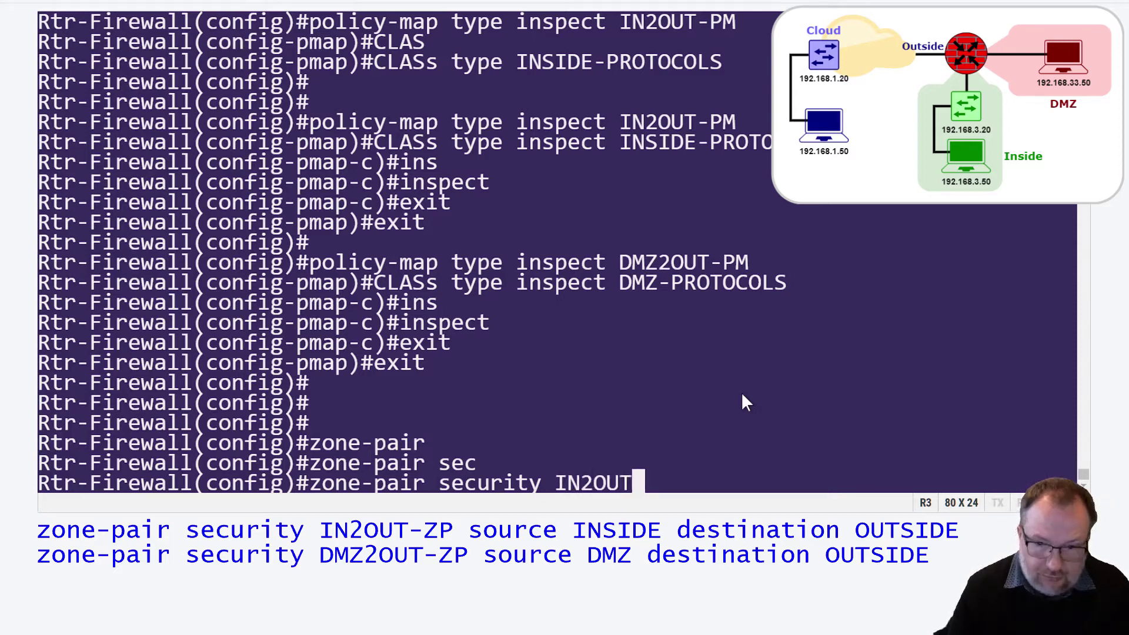
pyautogui.write('-ZP')
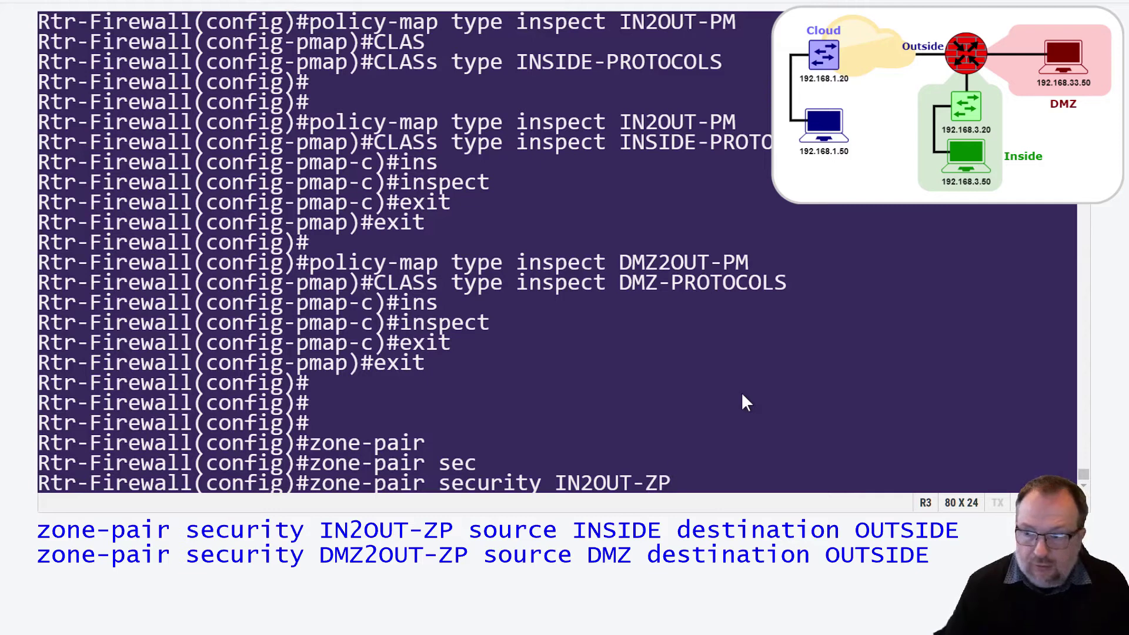
pyautogui.write(' so')
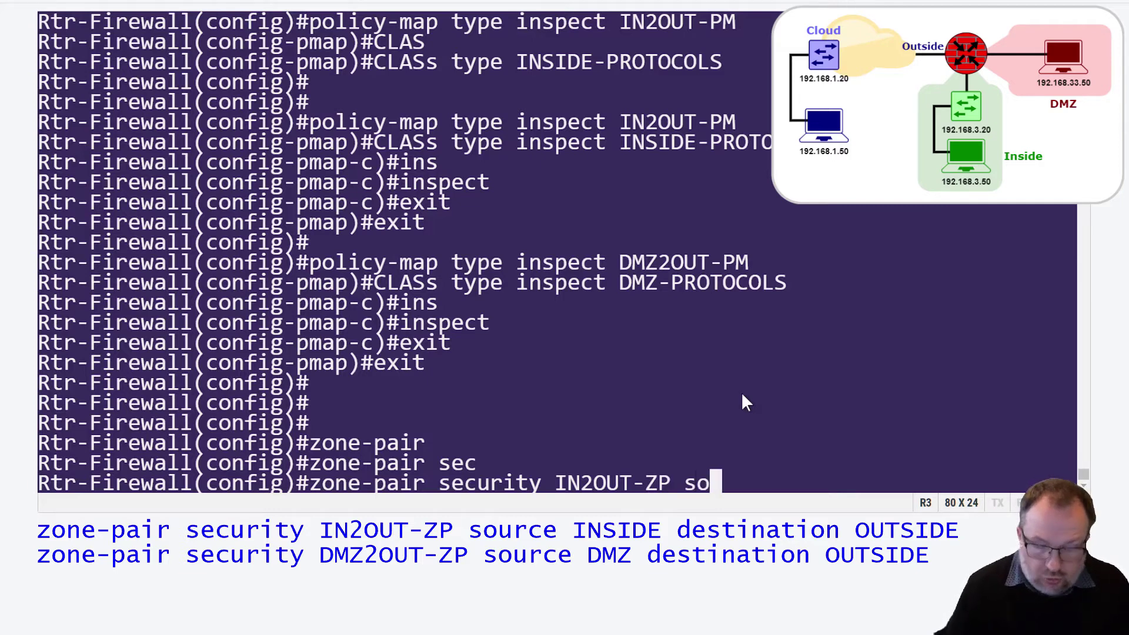
pyautogui.press('Tab')
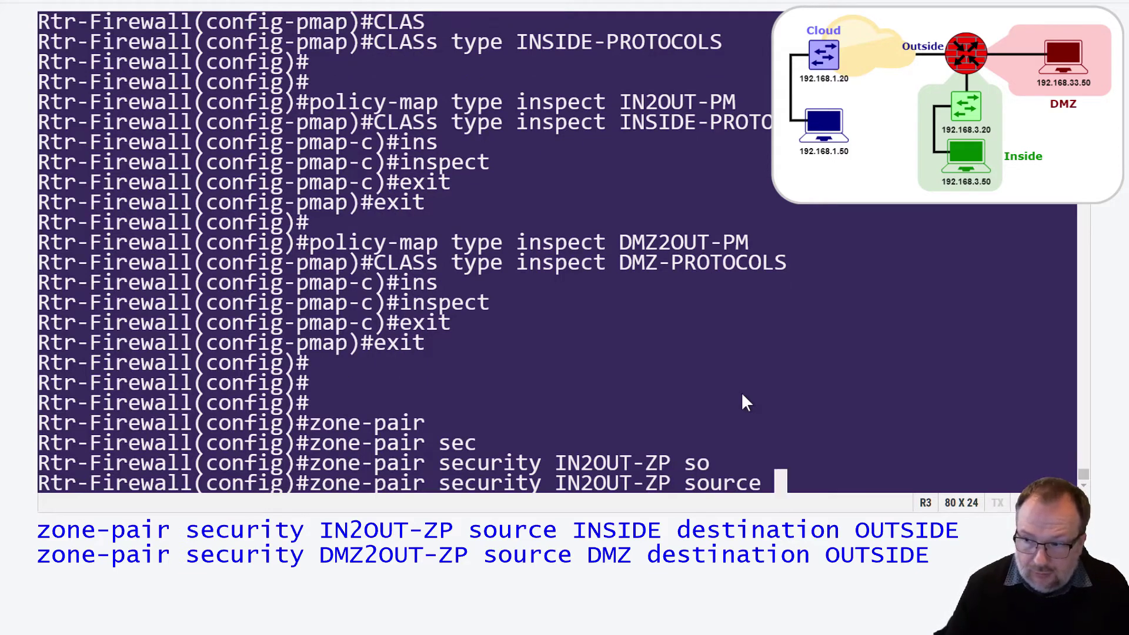
pyautogui.write('INSIDE')
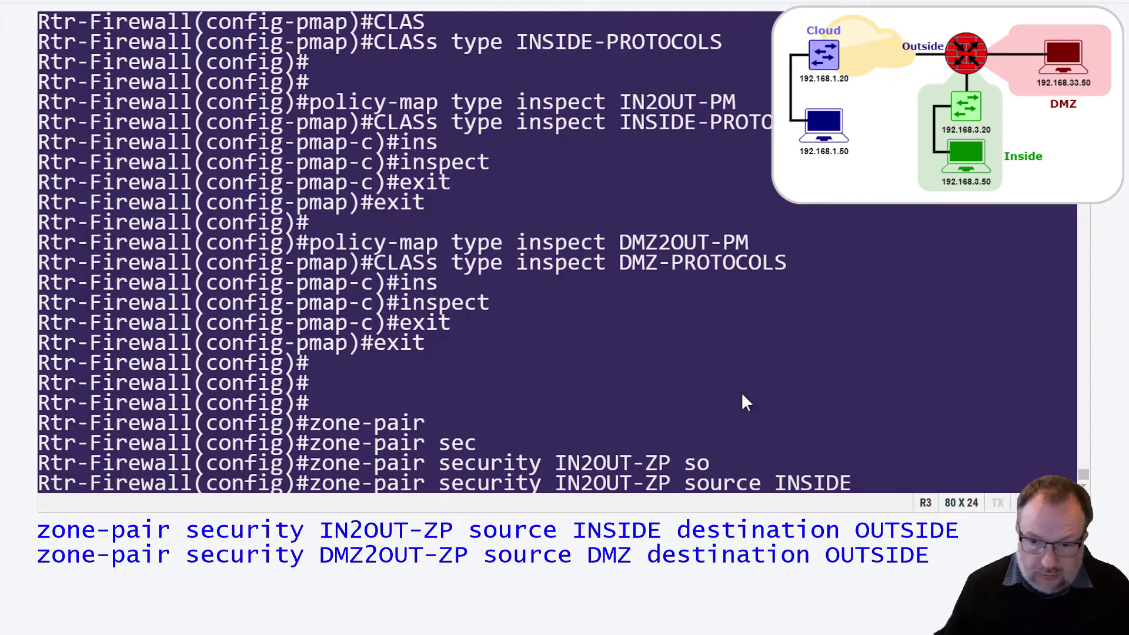
pyautogui.write('des')
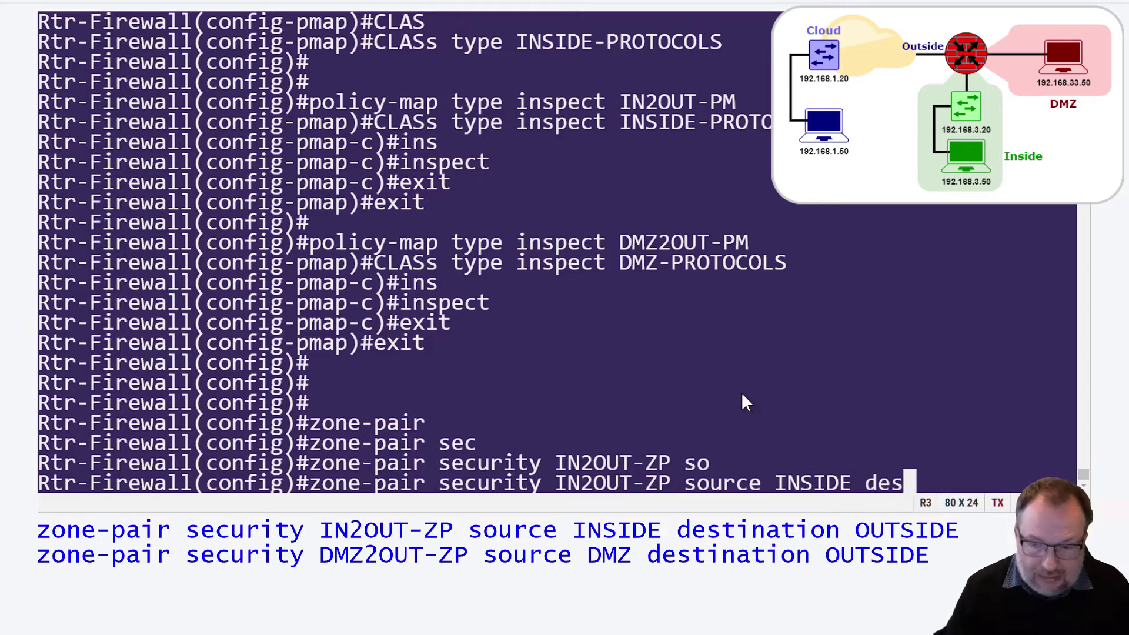
pyautogui.press('Tab')
pyautogui.write('OUTSIDE')
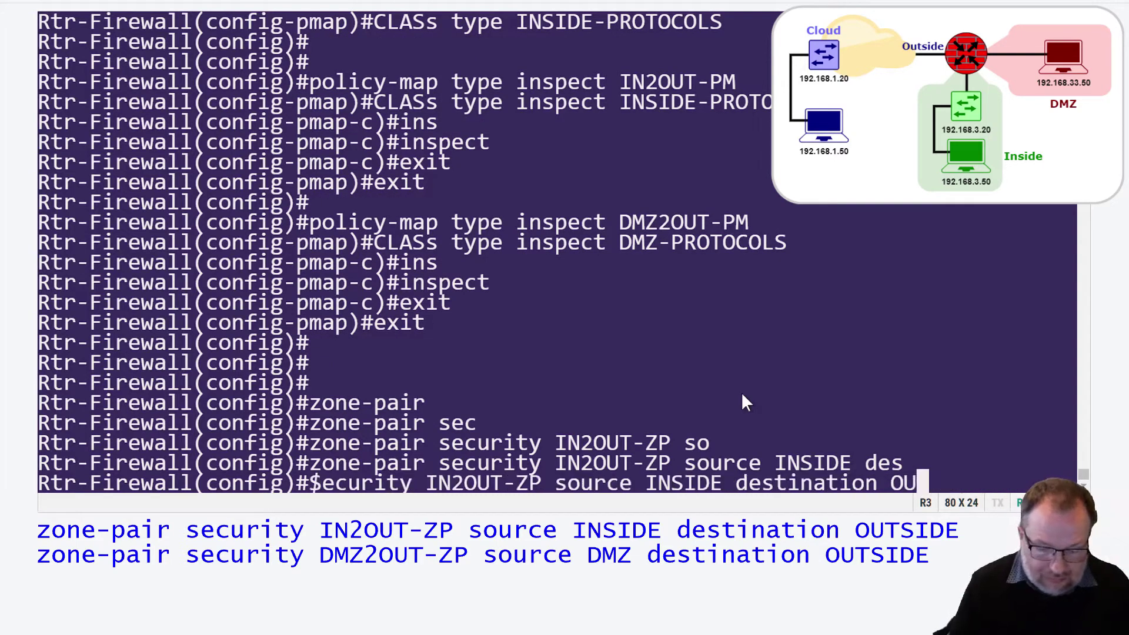
pyautogui.press('Return')
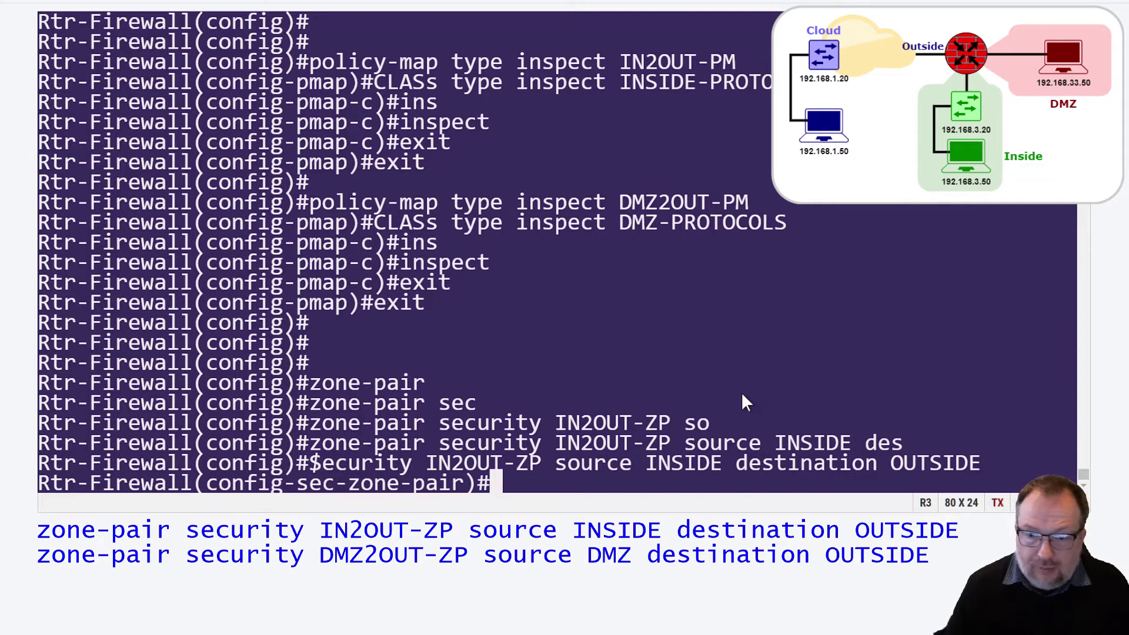
pyautogui.press('Return')
pyautogui.press('Return')
# Step: Create zone-pair security DMZ2OUT-ZP with source DMZ and destination OUTSIDE
pyautogui.write('exit')
pyautogui.press('Return')
pyautogui.press('Return')
pyautogui.press('Return')
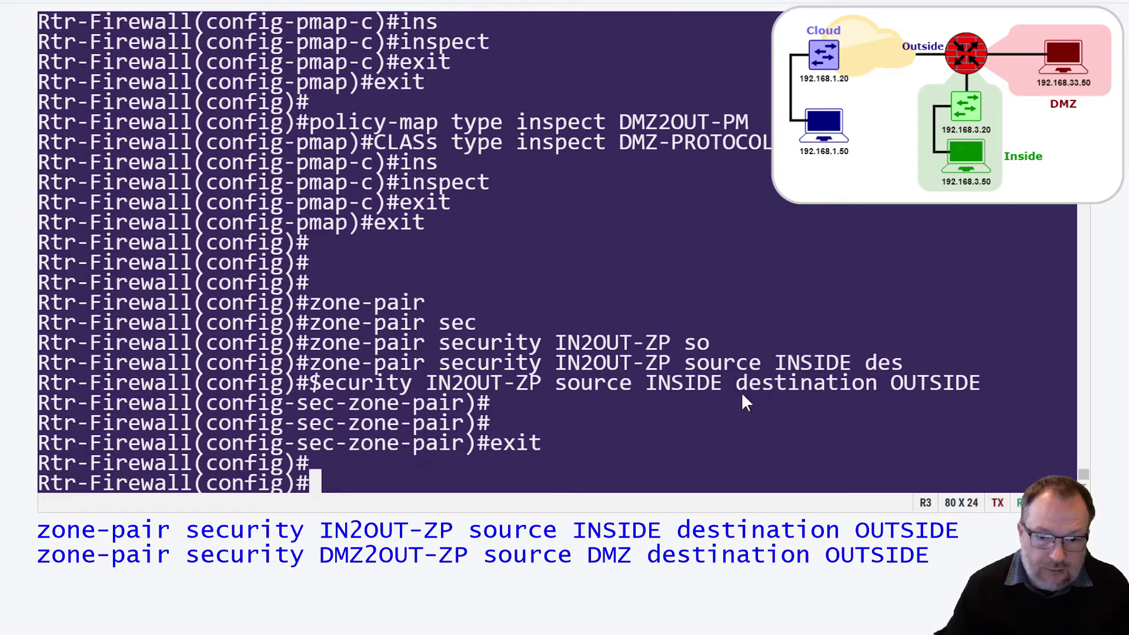
pyautogui.write('exit')
pyautogui.press('Up')
pyautogui.press('Up')
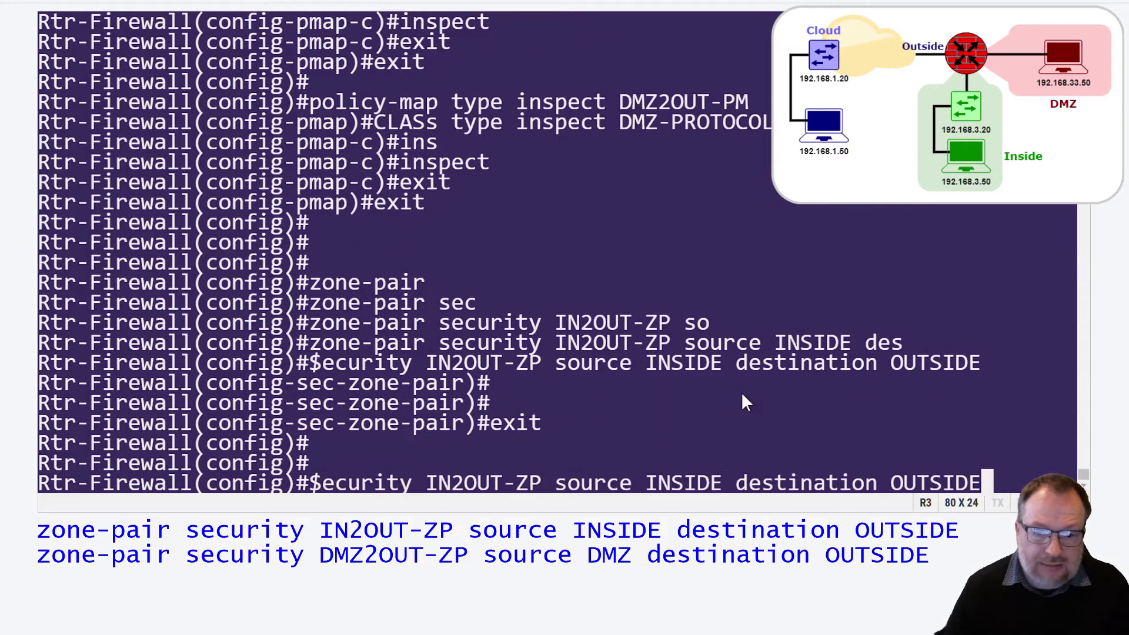
pyautogui.press('Left')
pyautogui.press('Left')
pyautogui.press('Left')
pyautogui.press('Left')
pyautogui.press('Left')
pyautogui.press('Left')
pyautogui.press('Left')
pyautogui.press('Left')
pyautogui.press('Left')
pyautogui.press('Left')
pyautogui.press('Left')
pyautogui.press('Left')
pyautogui.press('Left')
pyautogui.press('Left')
pyautogui.press('Left')
pyautogui.press('Left')
pyautogui.press('Left')
pyautogui.press('Left')
pyautogui.press('Left')
pyautogui.press('Left')
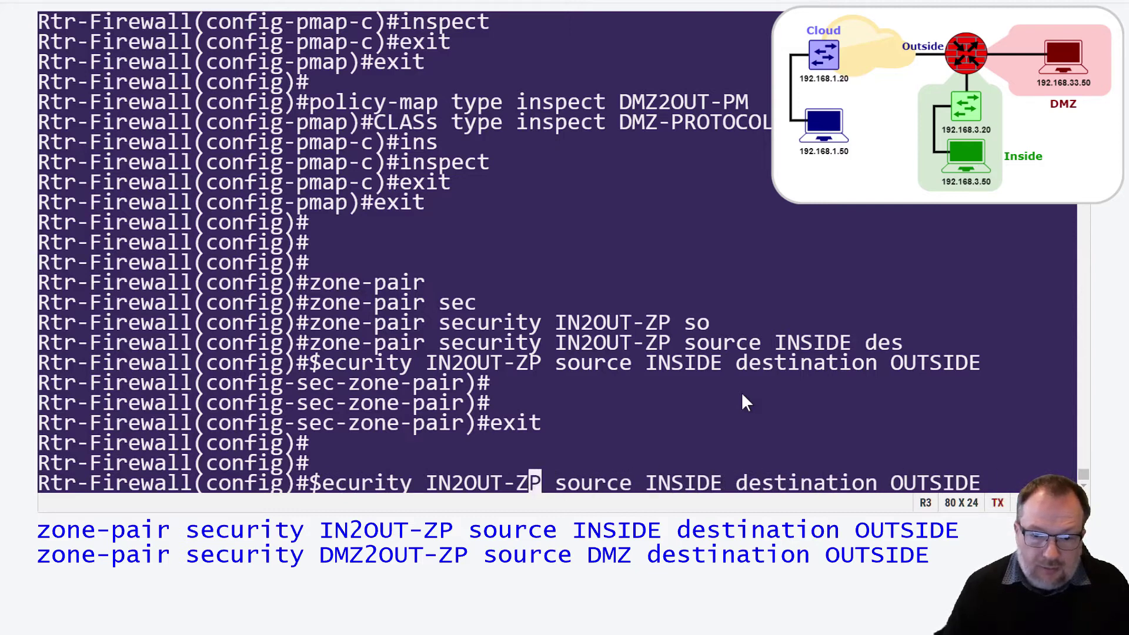
pyautogui.press('Left')
pyautogui.press('Left')
pyautogui.press('Left')
pyautogui.press('Left')
pyautogui.press('BackSpace')
pyautogui.press('BackSpace')
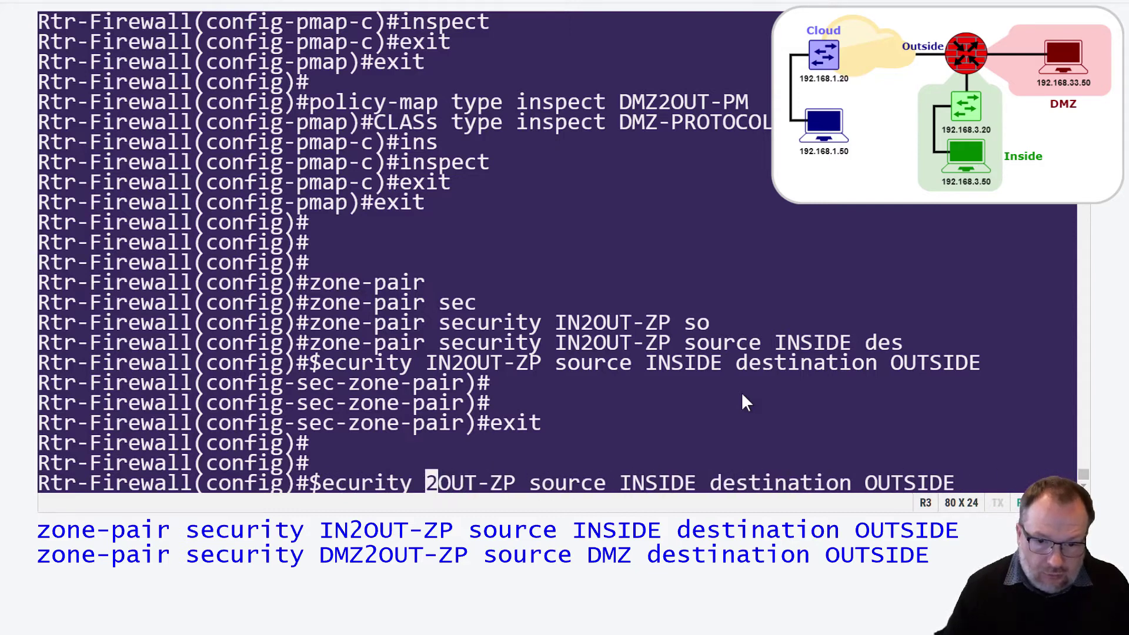
pyautogui.write('DMZ')
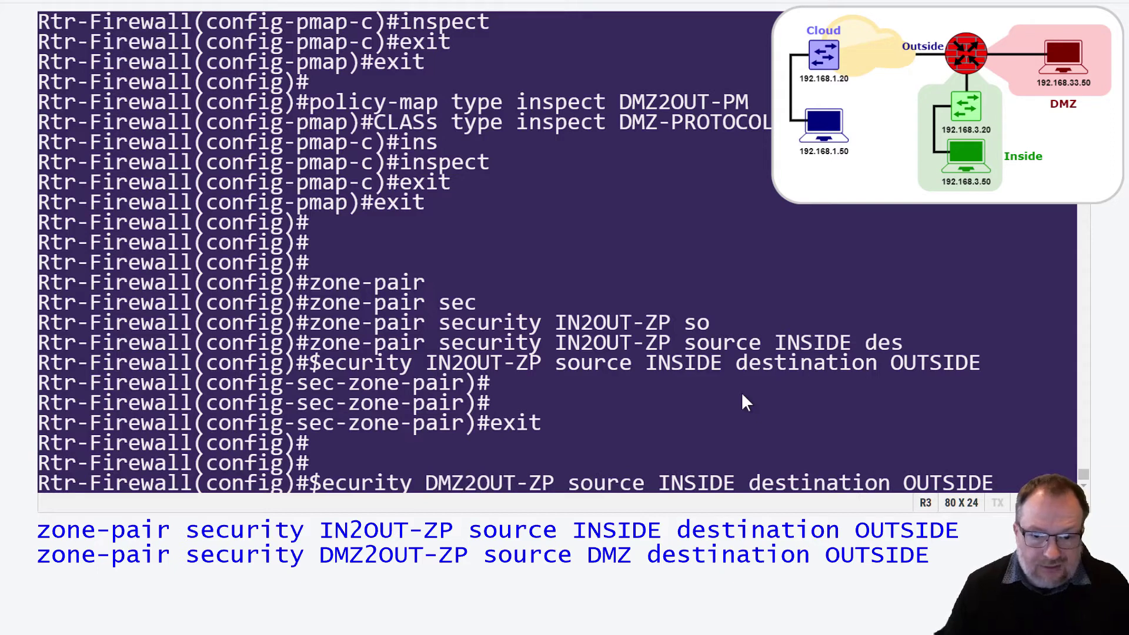
pyautogui.press('Right')
pyautogui.press('Right')
pyautogui.press('Right')
pyautogui.press('Right')
pyautogui.press('Right')
pyautogui.press('Right')
pyautogui.press('Right')
pyautogui.press('Right')
pyautogui.press('Right')
pyautogui.press('Right')
pyautogui.press('Right')
pyautogui.press('Right')
pyautogui.press('Right')
pyautogui.press('Right')
pyautogui.press('Right')
pyautogui.press('Right')
pyautogui.press('Right')
pyautogui.press('Right')
pyautogui.press('Right')
pyautogui.press('Right')
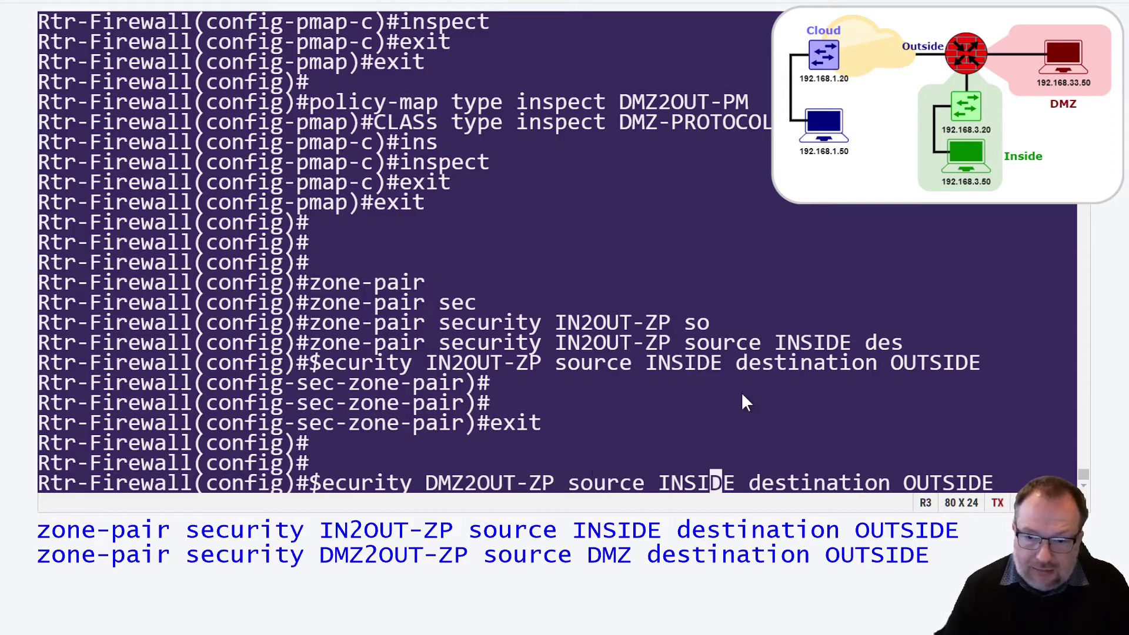
pyautogui.press('BackSpace')
pyautogui.press('BackSpace')
pyautogui.press('BackSpace')
pyautogui.press('BackSpace')
pyautogui.press('BackSpace')
pyautogui.press('BackSpace')
pyautogui.write('DMZ')
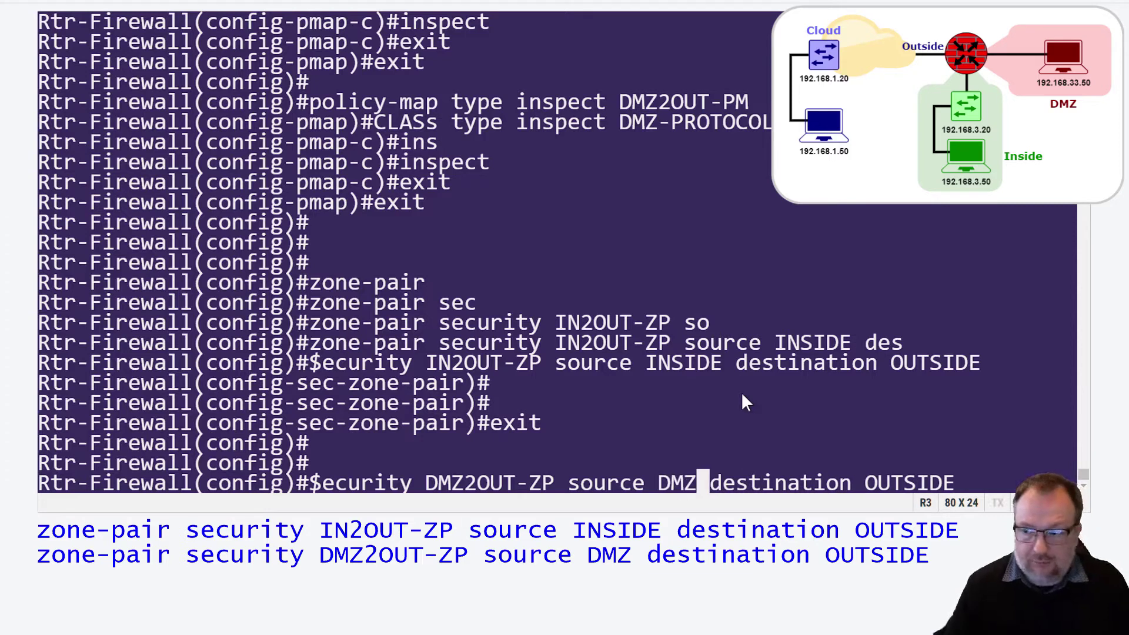
pyautogui.press('Return')
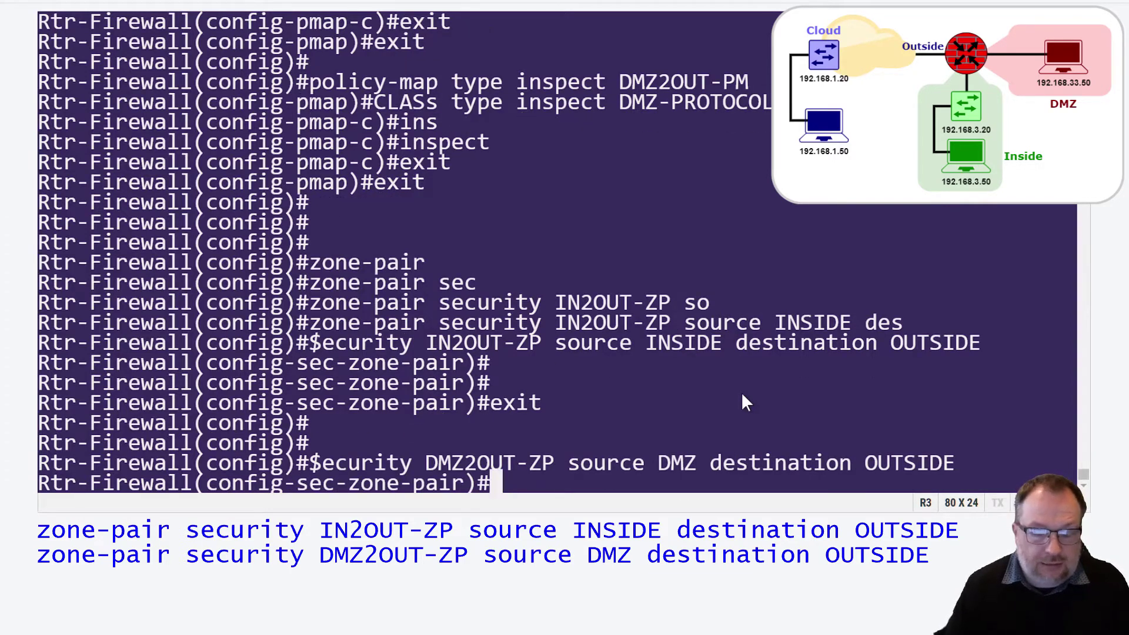
# Step: Exit the zone-pair and end configuration mode
pyautogui.write('exit')
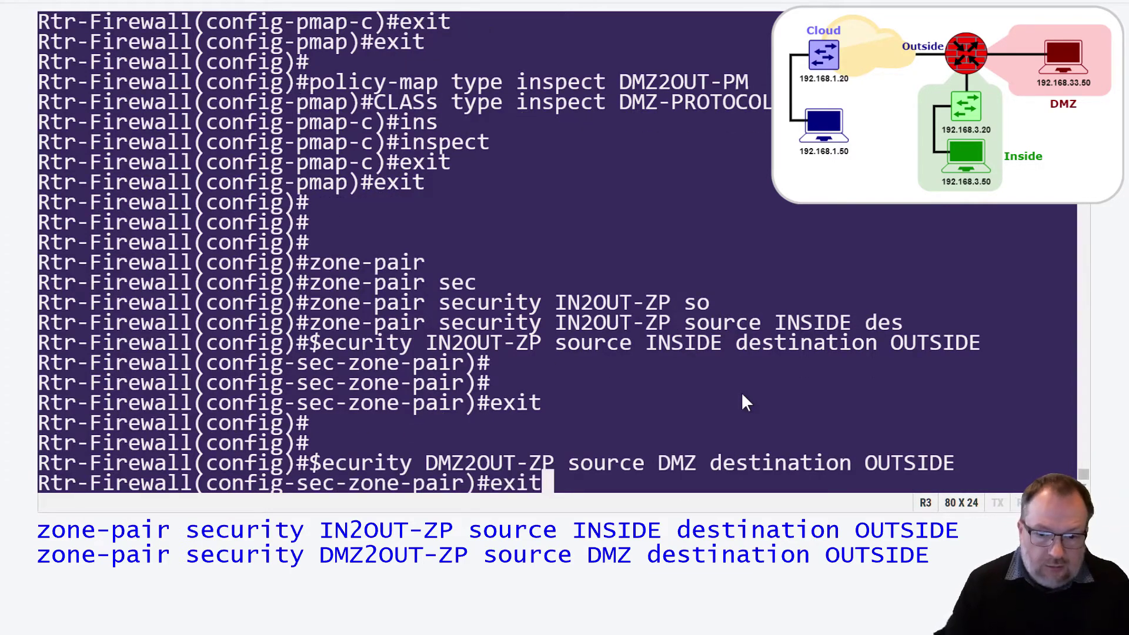
pyautogui.press('Return')
pyautogui.write('end')
pyautogui.press('Return')
pyautogui.press('Return')
pyautogui.press('Return')
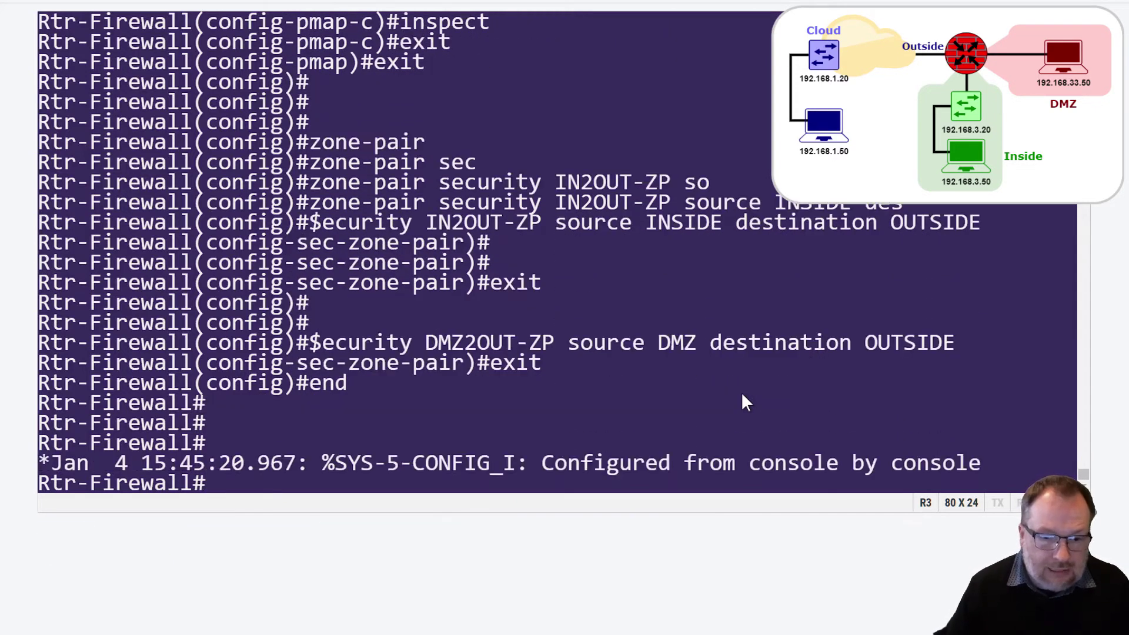
# Step: Run show zone-pair security to list DMZ2OUT-ZP and IN2OUT-ZP without service policies
pyautogui.write('show zone')
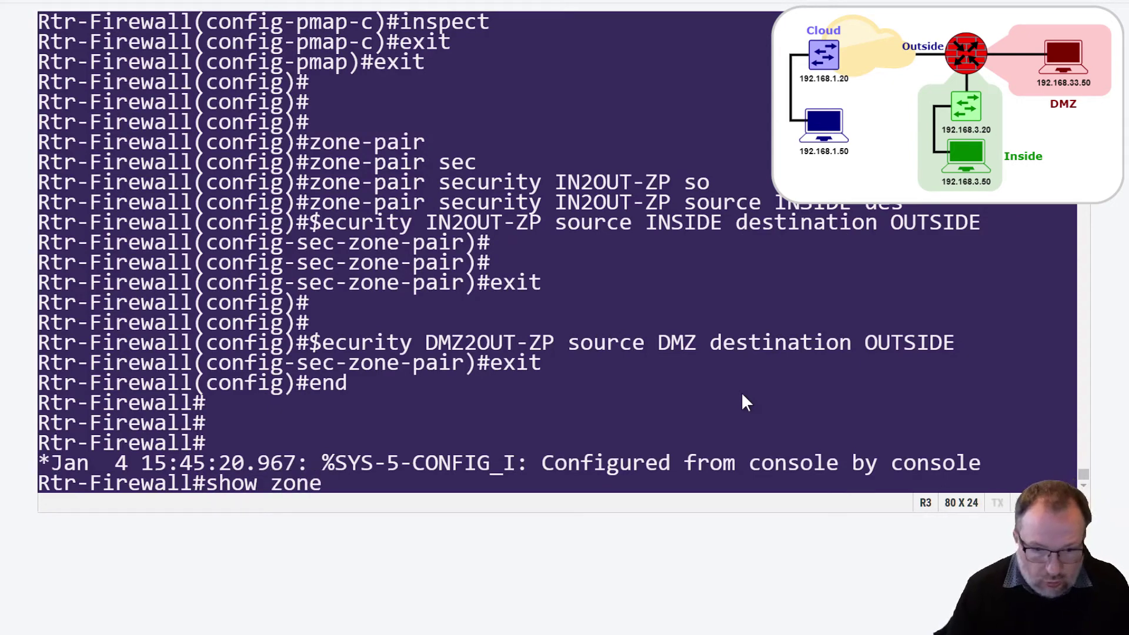
pyautogui.write('-pai')
pyautogui.press('Tab')
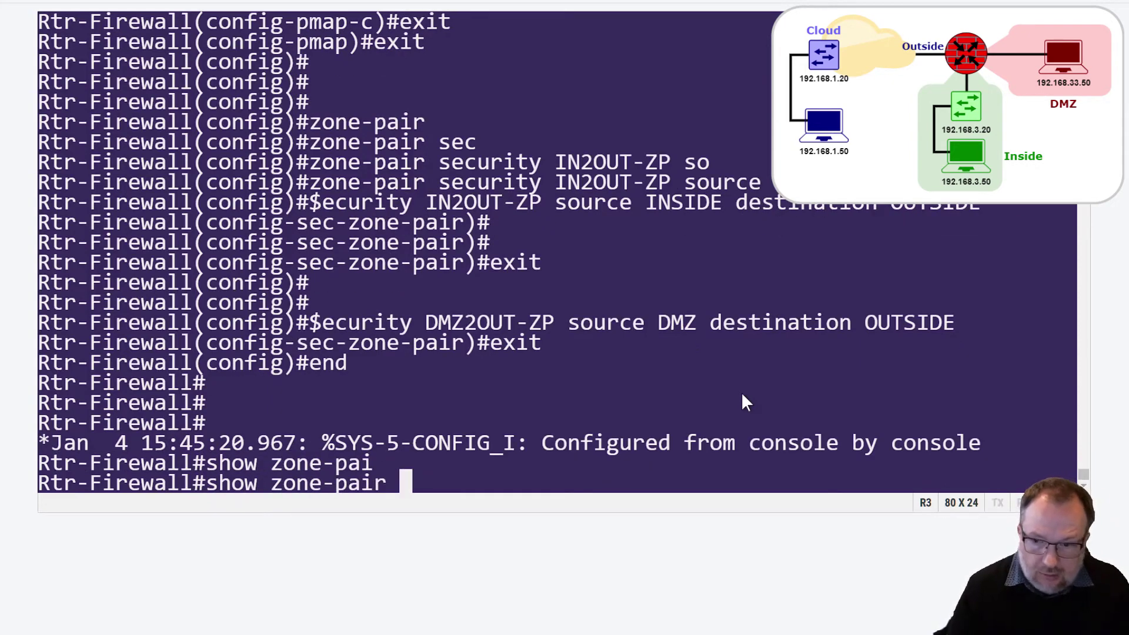
pyautogui.write('sec')
pyautogui.press('Tab')
pyautogui.press('Return')
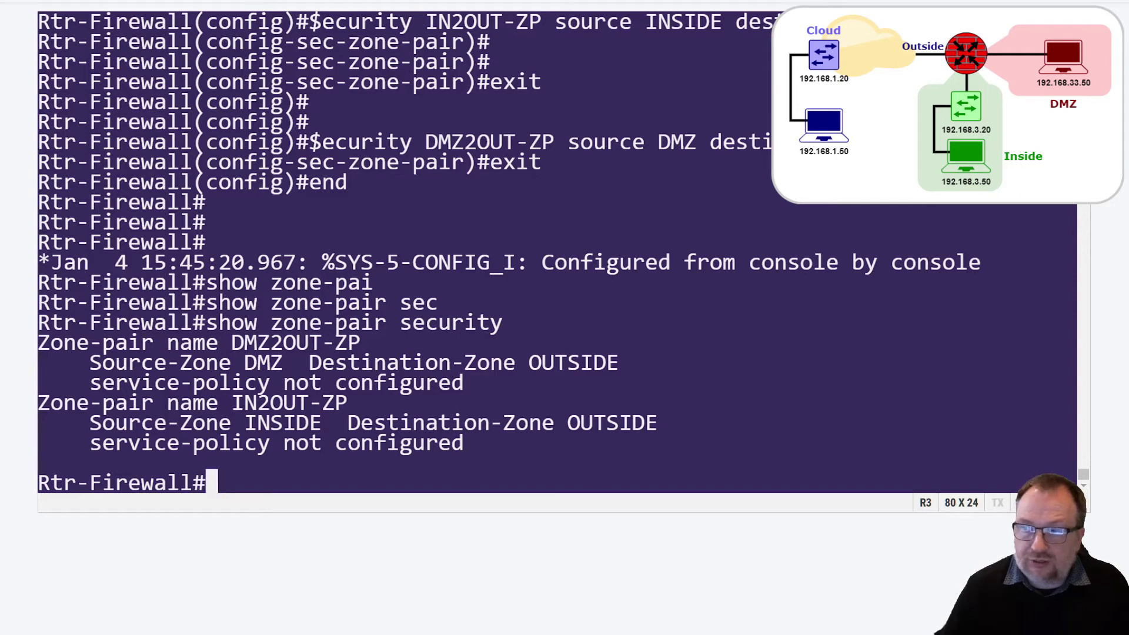
# Step: Enter global configuration mode with conf t
pyautogui.click(586, 453)
pyautogui.write('conf t')
pyautogui.press('Return')
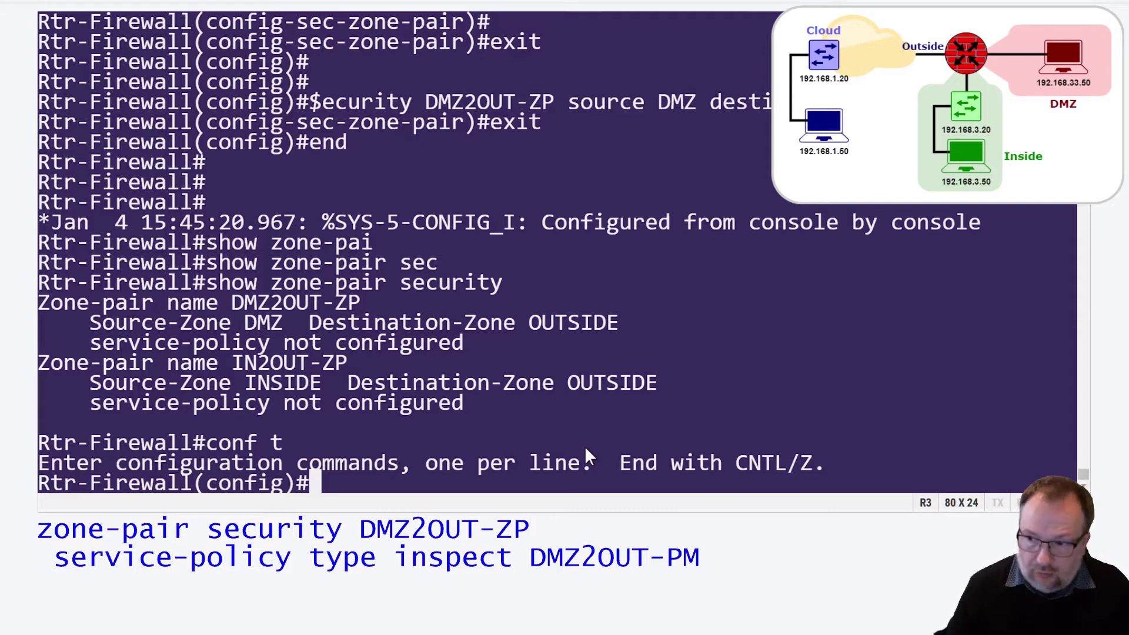
# Step: Enter configuration for zone-pair security DMZ2OUT-ZP
pyautogui.write('zone-')
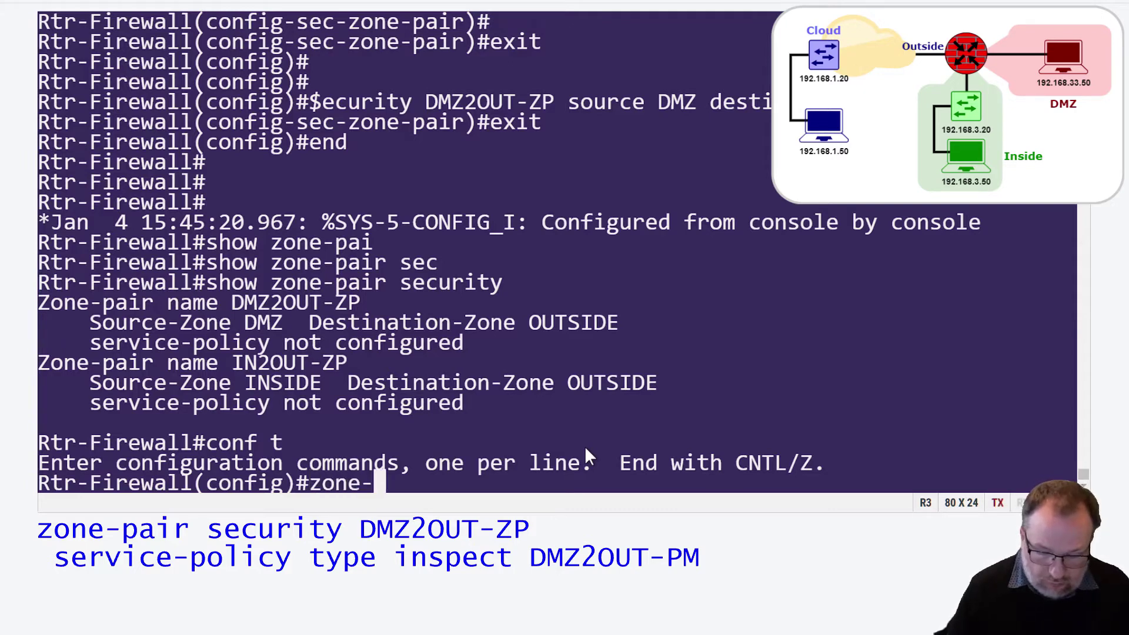
pyautogui.write('pair sec')
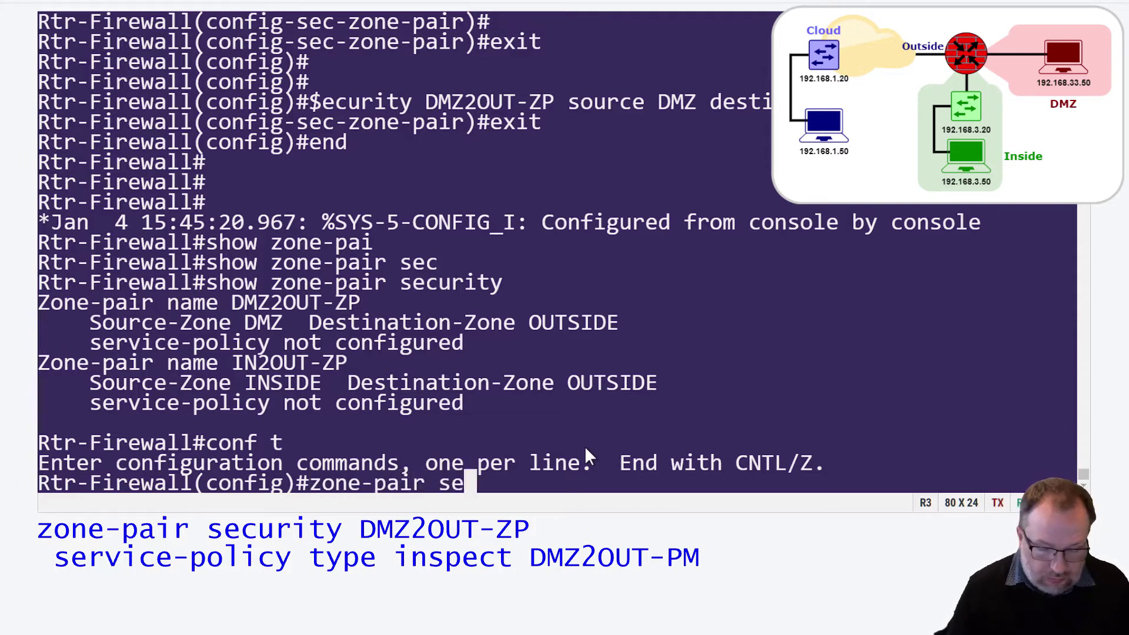
pyautogui.press('Tab')
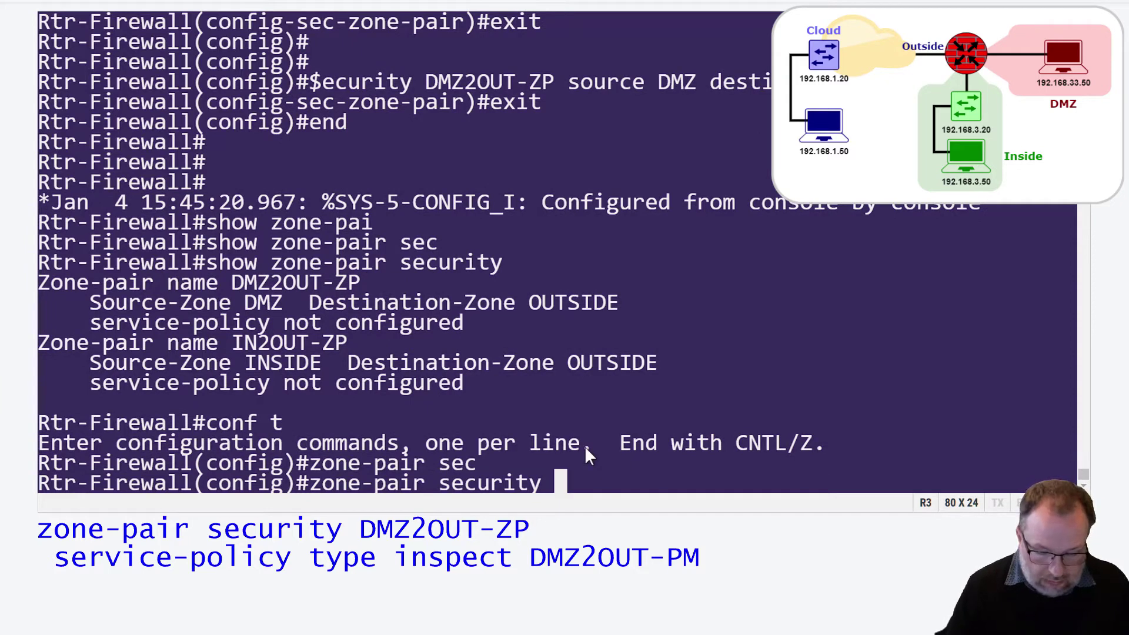
pyautogui.write('DMZ')
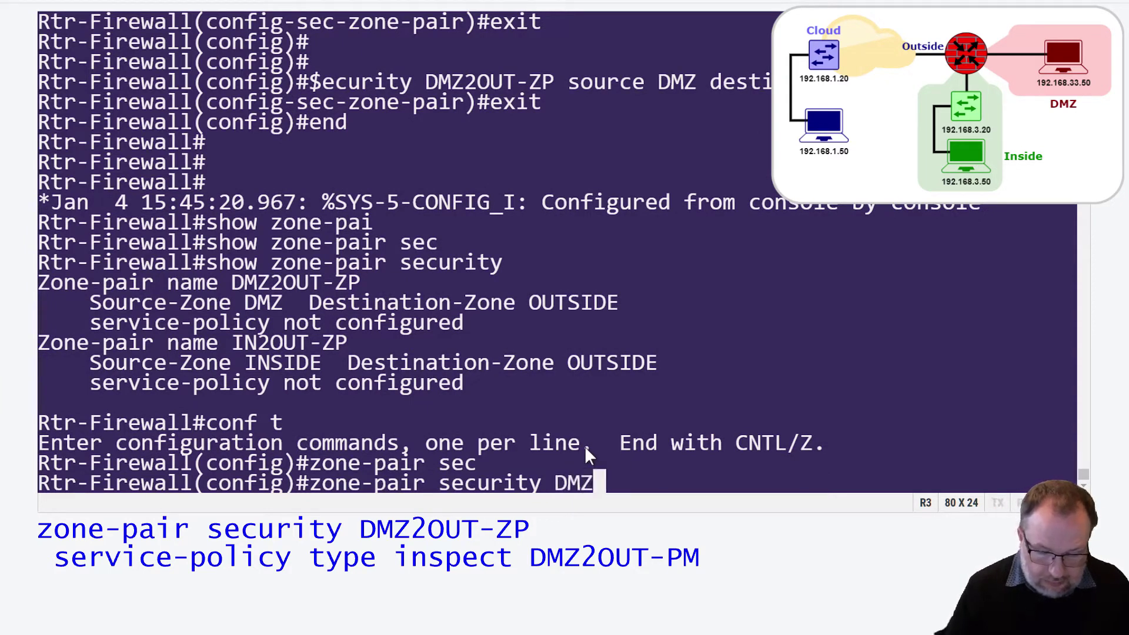
pyautogui.write('2OUT')
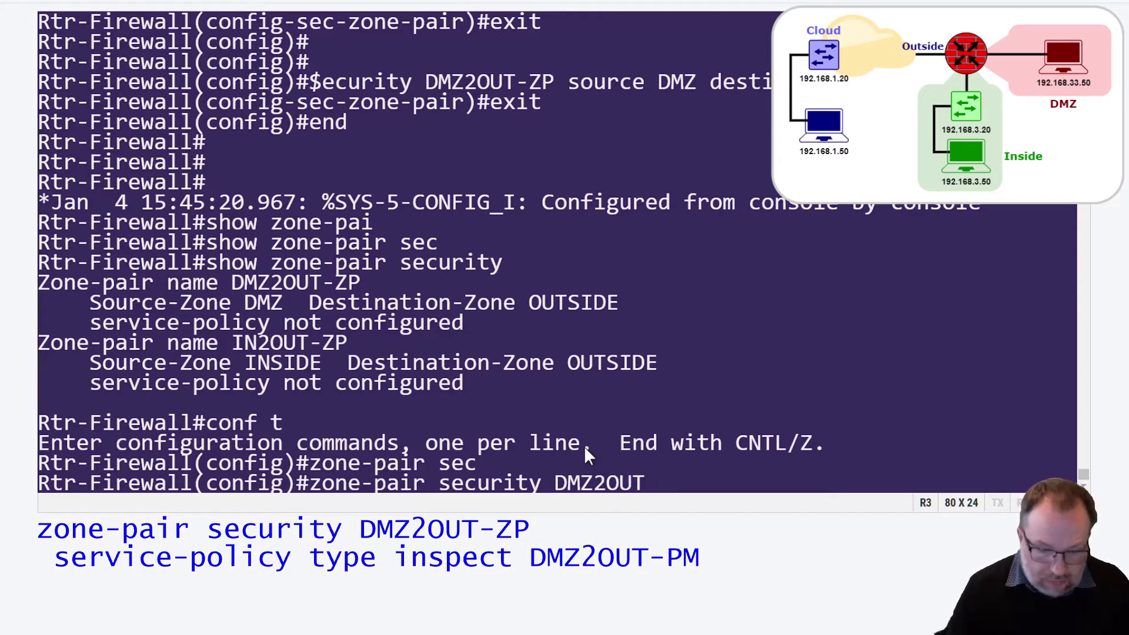
pyautogui.write('ZP')
pyautogui.press('BackSpace')
pyautogui.press('BackSpace')
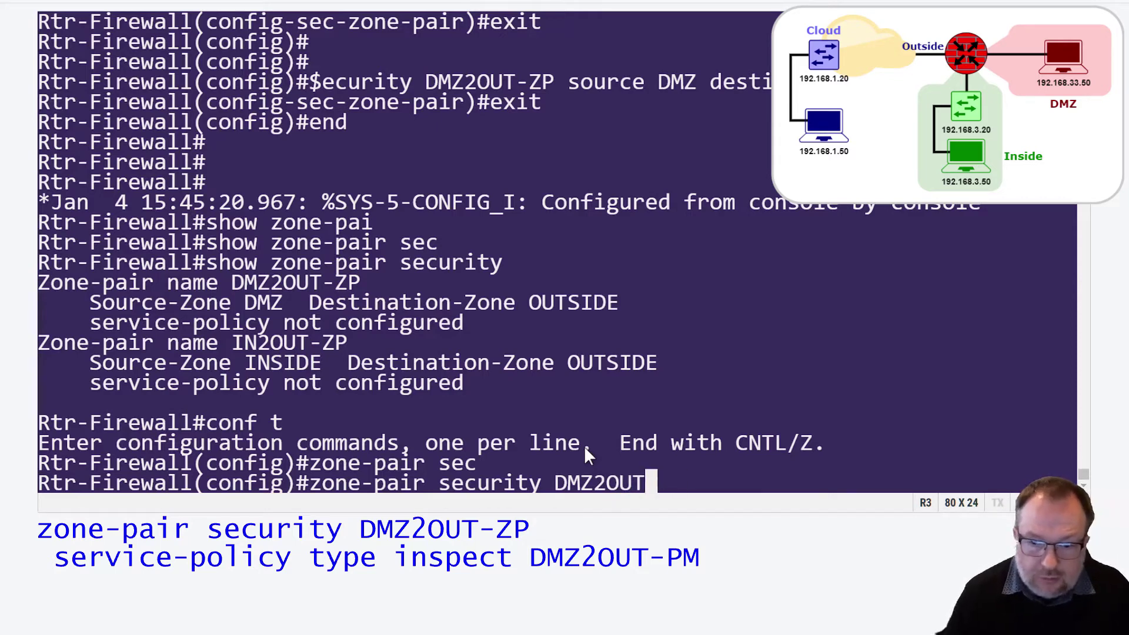
pyautogui.write('-ZP')
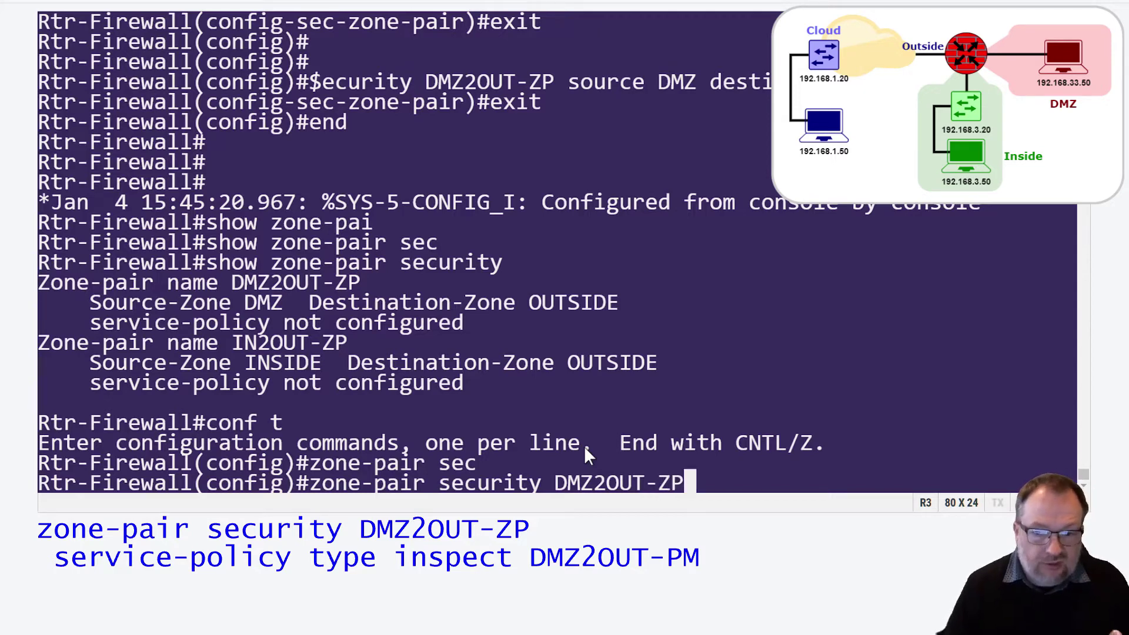
pyautogui.press('Return')
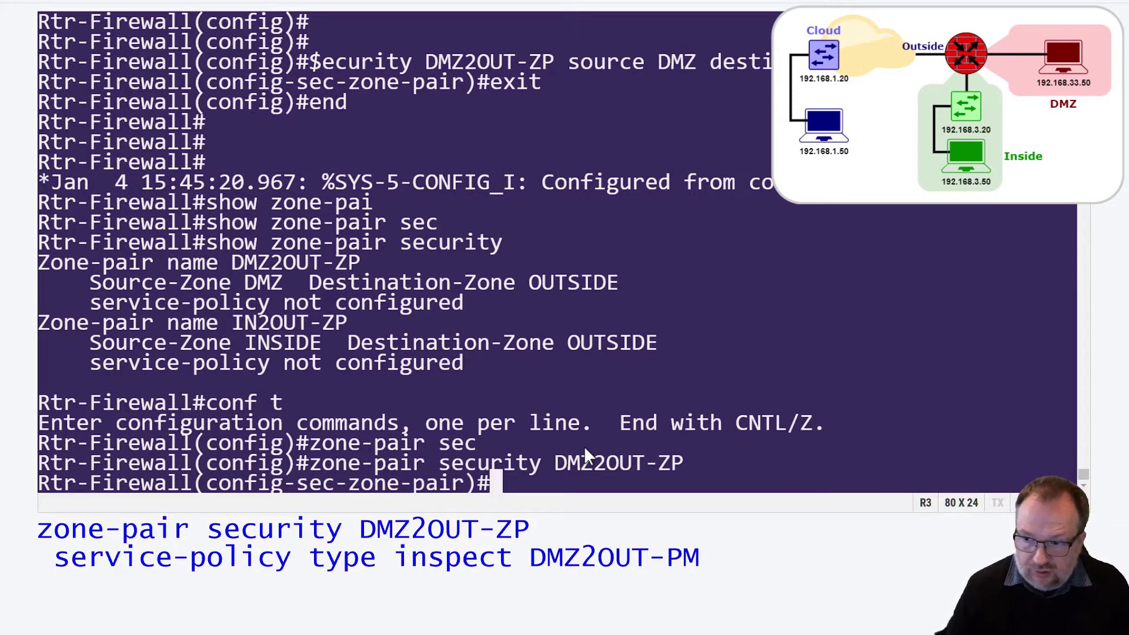
# Step: Begin the service-policy type inspect command with a DMZ2OUT- policy name
pyautogui.write('SE')
pyautogui.press('BackSpace')
pyautogui.press('BackSpace')
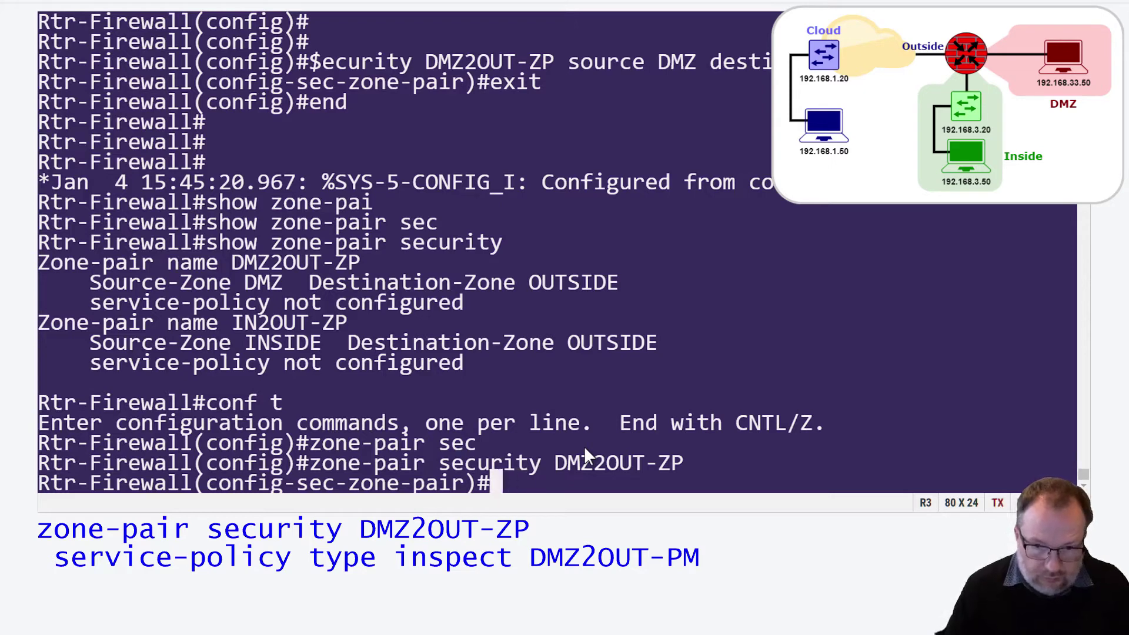
pyautogui.press('Return')
pyautogui.write('SEC')
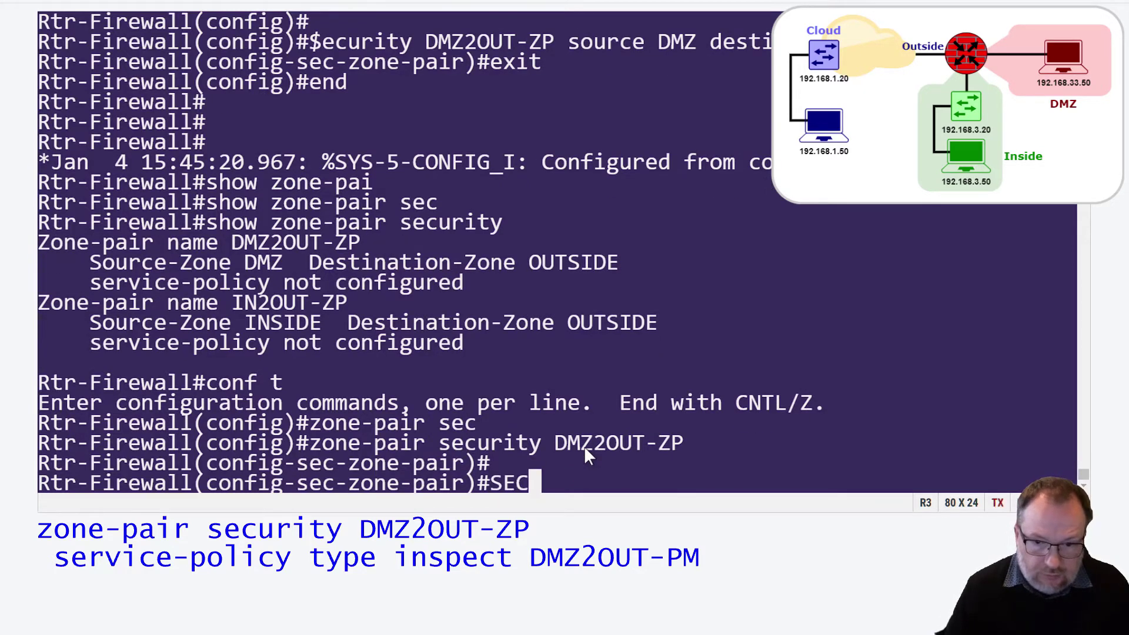
pyautogui.press('Tab')
pyautogui.press('BackSpace')
pyautogui.press('BackSpace')
pyautogui.press('BackSpace')
pyautogui.write('serv')
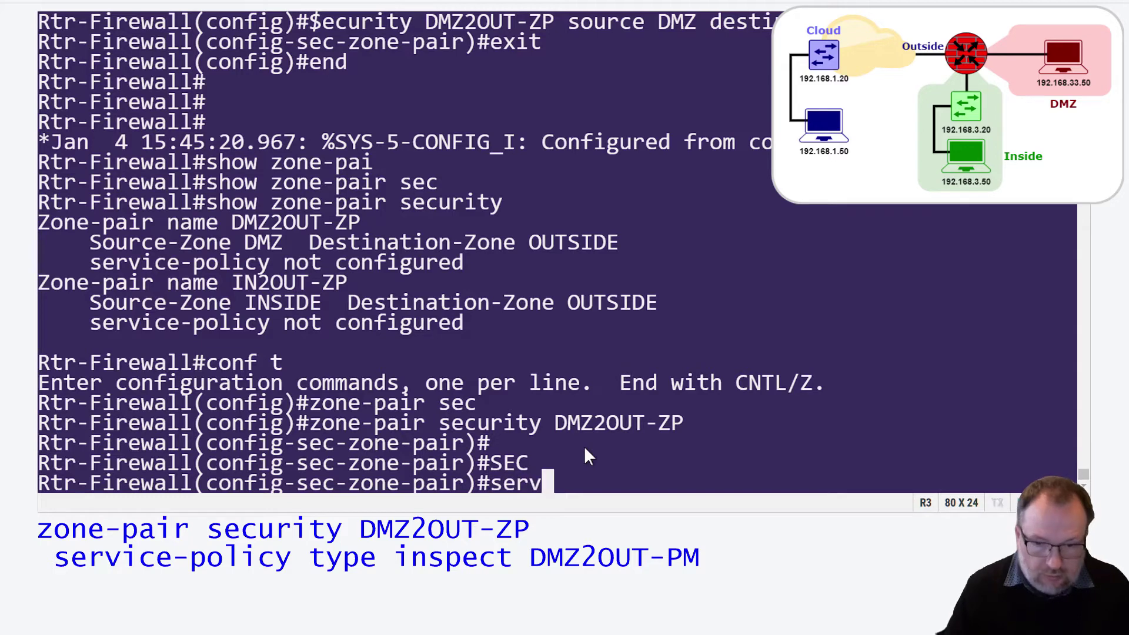
pyautogui.press('Tab')
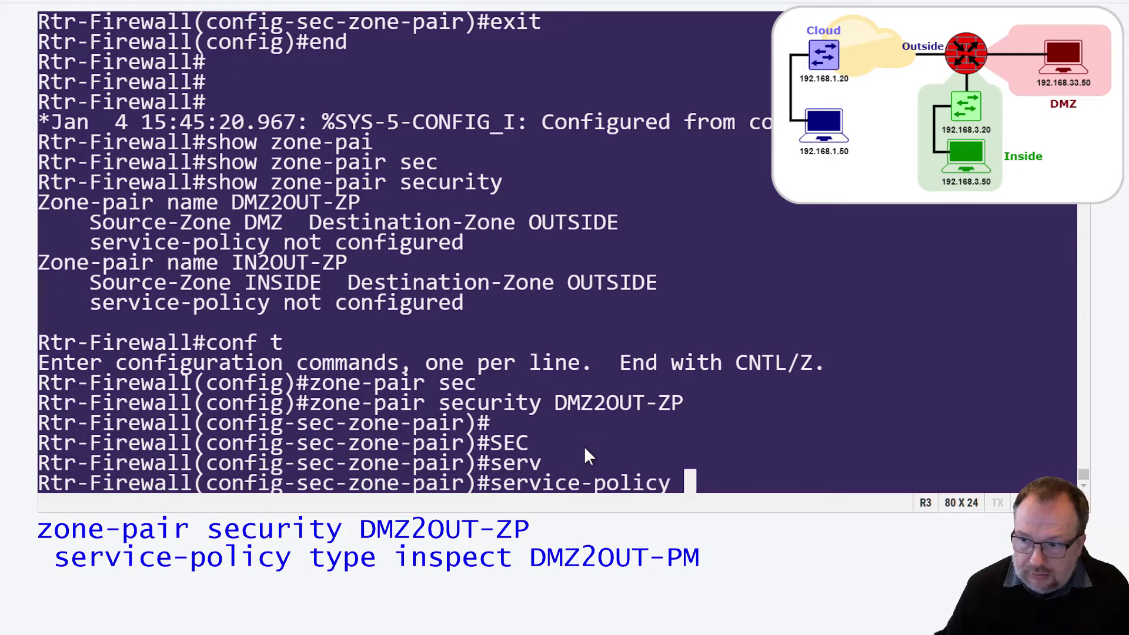
pyautogui.write('typ in')
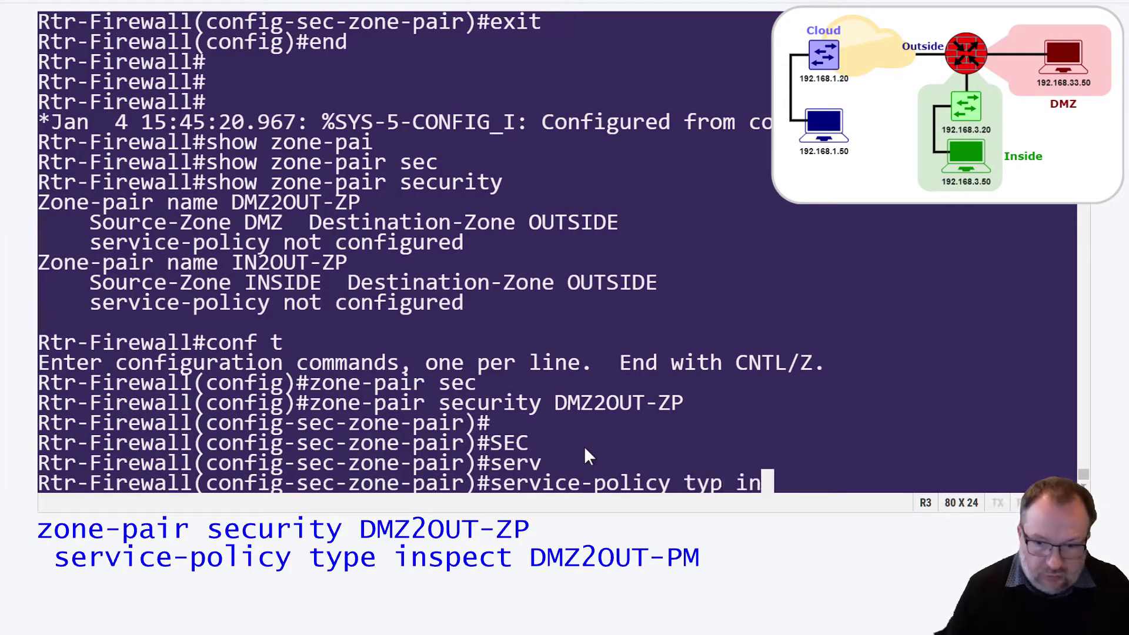
pyautogui.press('Tab')
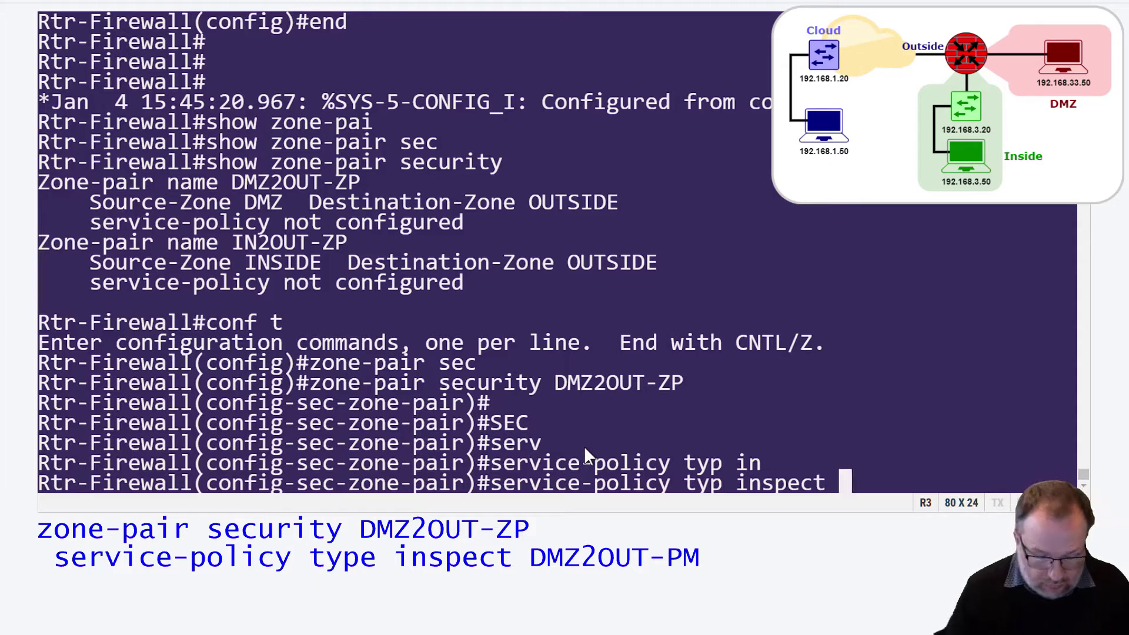
pyautogui.write('IN2')
pyautogui.press('BackSpace')
pyautogui.press('BackSpace')
pyautogui.press('BackSpace')
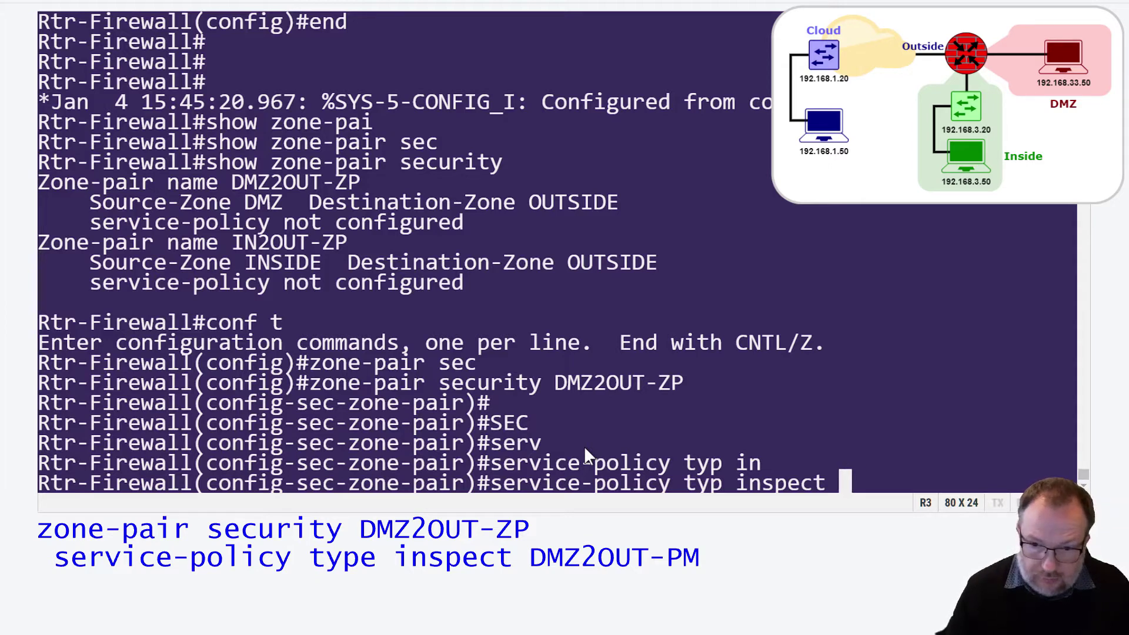
pyautogui.write('DMZ2OUT-ZP')
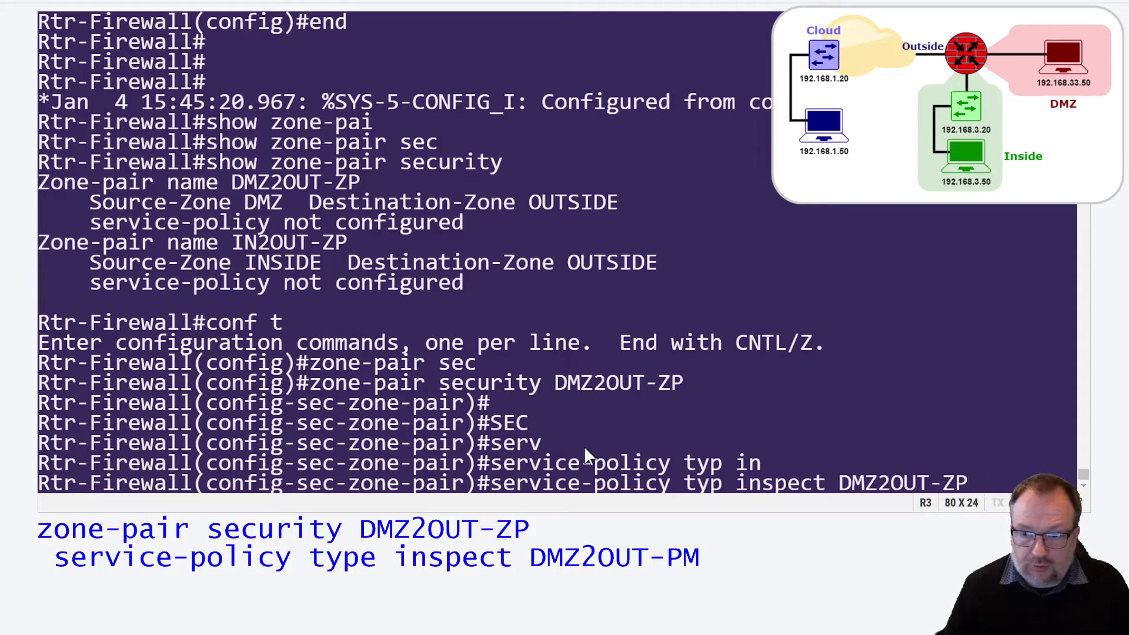
pyautogui.press('BackSpace')
pyautogui.press('BackSpace')
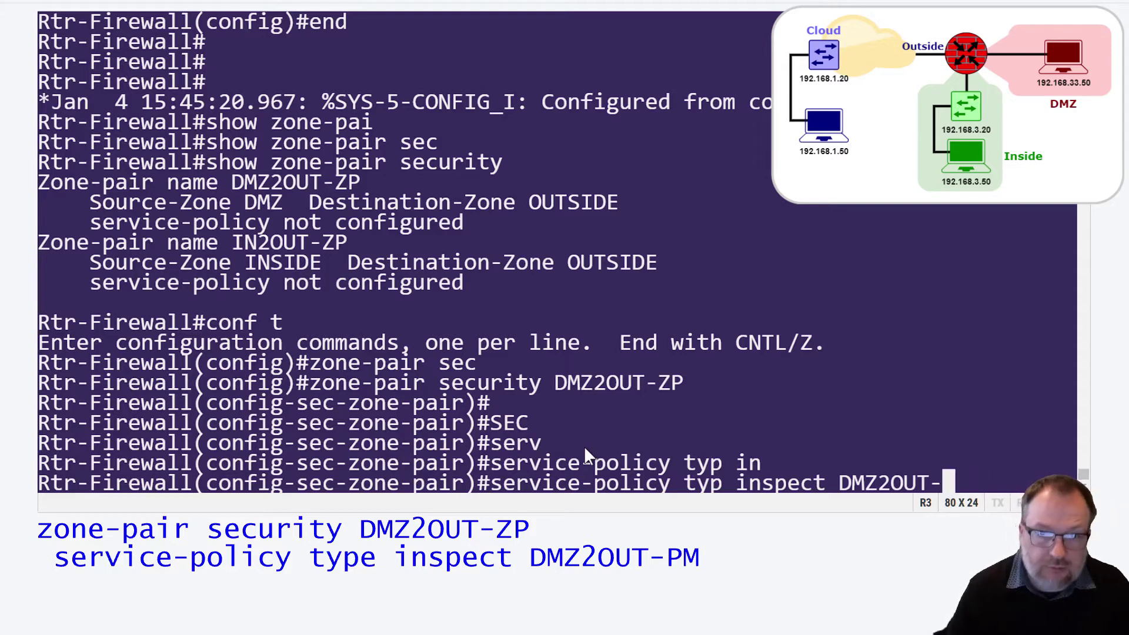
pyautogui.scroll(3, 500, 369)
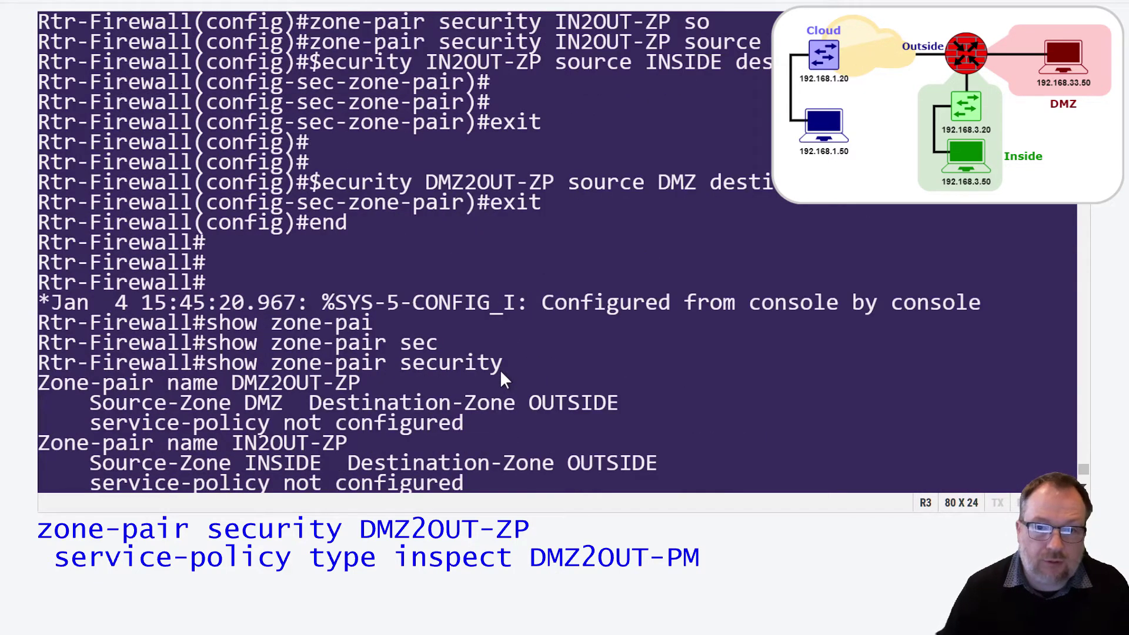
# Step: Complete and submit service-policy type inspect DMZ2OUT-PM on the DMZ2OUT-ZP zone-pair
pyautogui.scroll(2, 500, 379)
pyautogui.scroll(5, 501, 377)
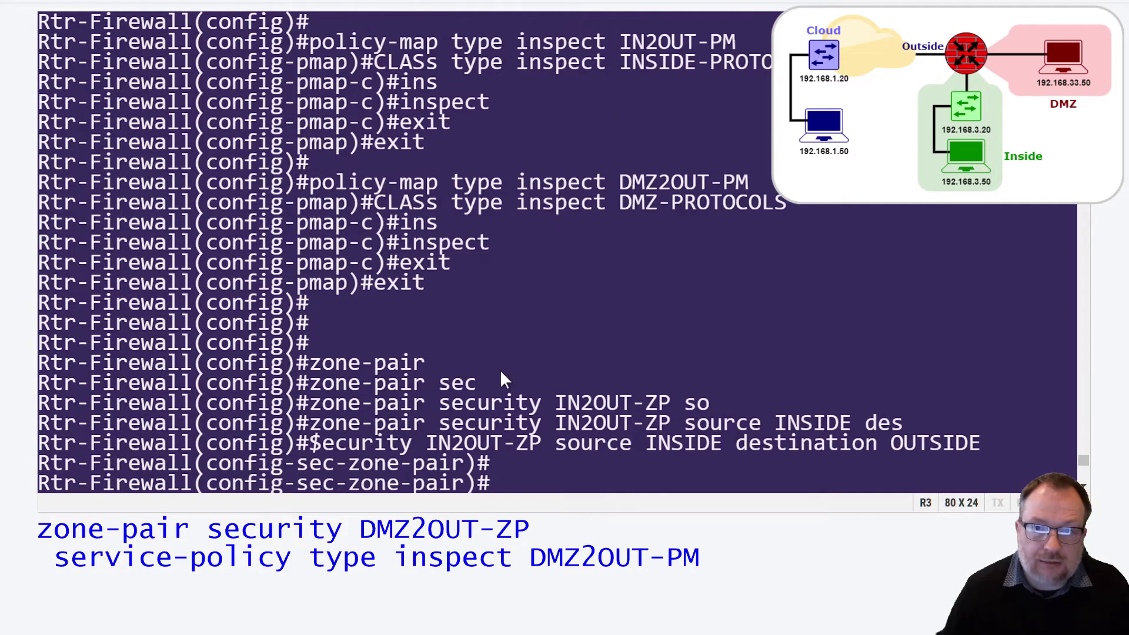
pyautogui.scroll(-10, 500, 369)
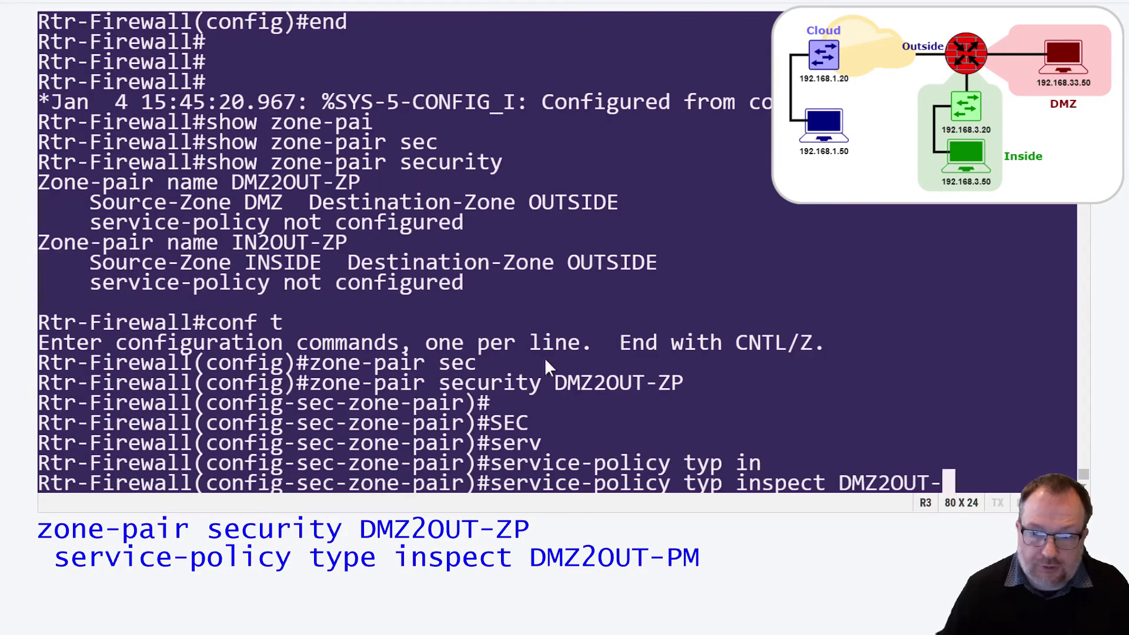
pyautogui.write('PM')
pyautogui.press('Return')
pyautogui.write('\\')
pyautogui.press('BackSpace')
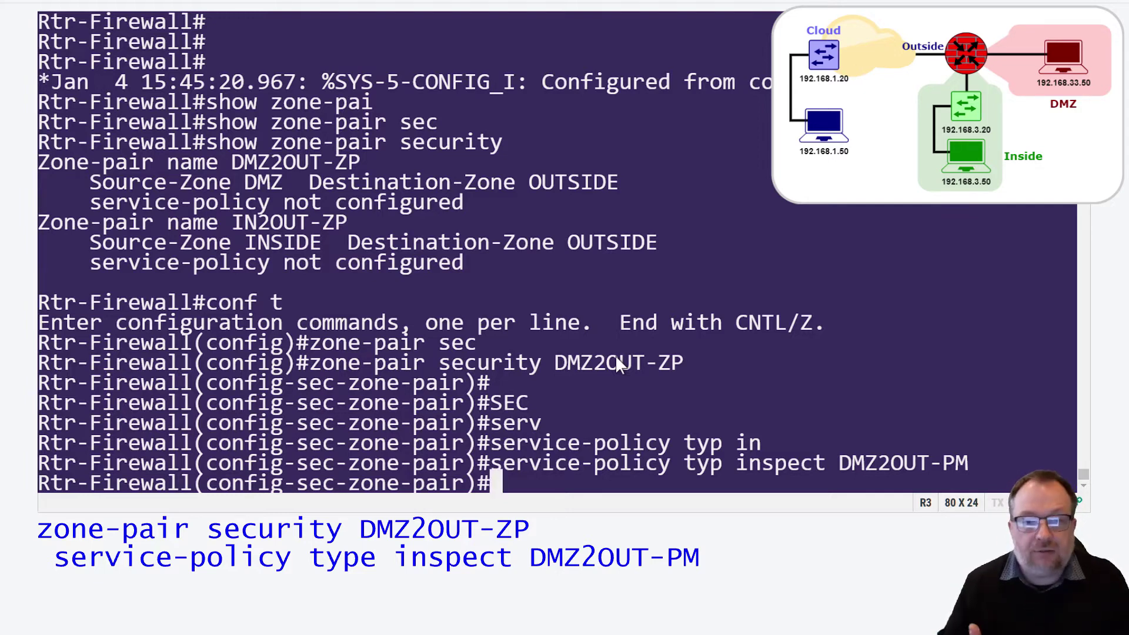
# Step: Exit to global configuration and recall the earlier DMZ2OUT-ZP zone-pair command
pyautogui.write('EXIT')
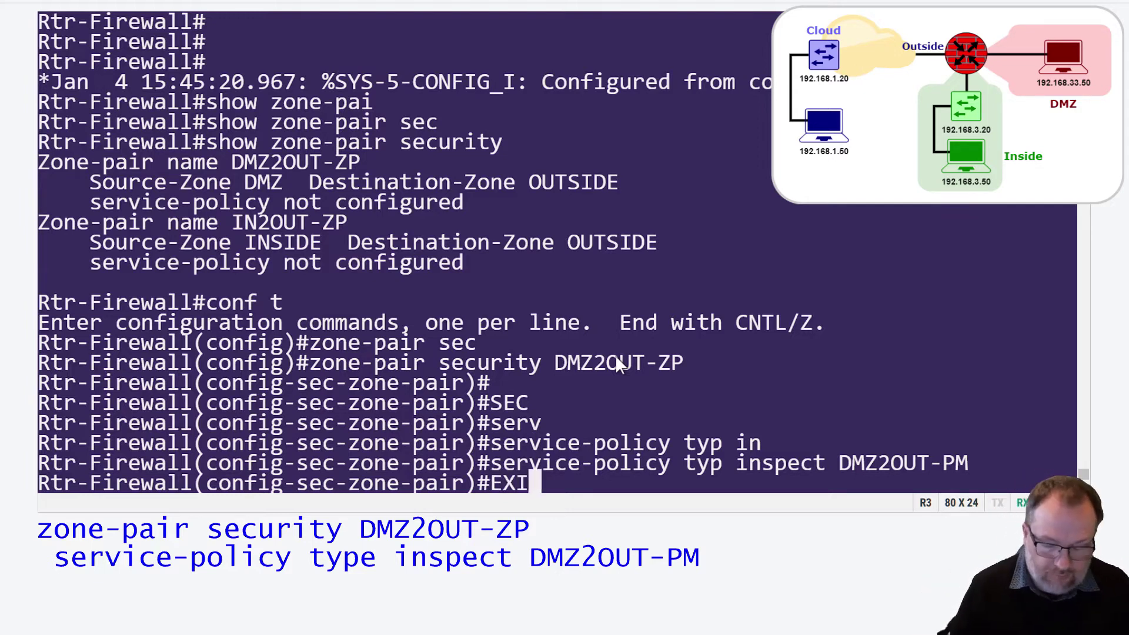
pyautogui.press('Return')
pyautogui.press('Return')
pyautogui.press('Return')
pyautogui.press('Return')
pyautogui.press('Up')
pyautogui.press('Up')
pyautogui.press('Up')
pyautogui.press('Up')
pyautogui.press('Up')
pyautogui.press('Up')
pyautogui.press('Up')
pyautogui.press('Up')
pyautogui.press('Up')
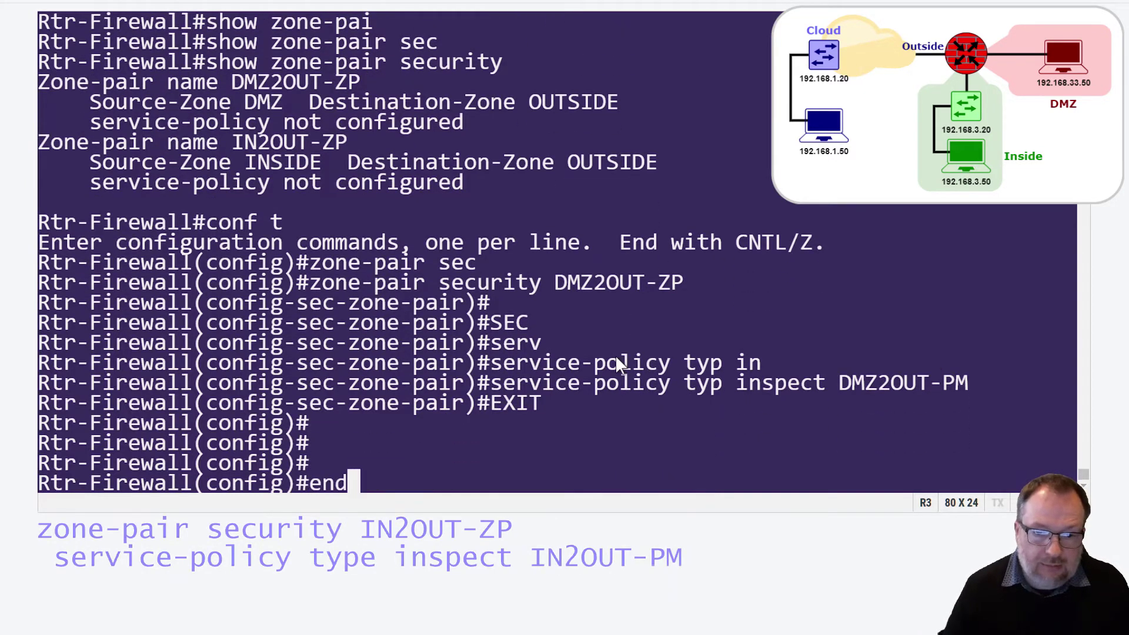
pyautogui.press('Up')
# Step: Edit the recalled service-policy line into service-policy type inspect IN2OUT-PM and submit it
pyautogui.press('Left')
pyautogui.press('Left')
pyautogui.press('Left')
pyautogui.press('Left')
pyautogui.press('Left')
pyautogui.press('Left')
pyautogui.press('Left')
pyautogui.press('Left')
pyautogui.press('Left')
pyautogui.press('Left')
pyautogui.press('Left')
pyautogui.press('Left')
pyautogui.press('Left')
pyautogui.press('Left')
pyautogui.press('Left')
pyautogui.press('Left')
pyautogui.press('Left')
pyautogui.press('Left')
pyautogui.press('Left')
pyautogui.press('Left')
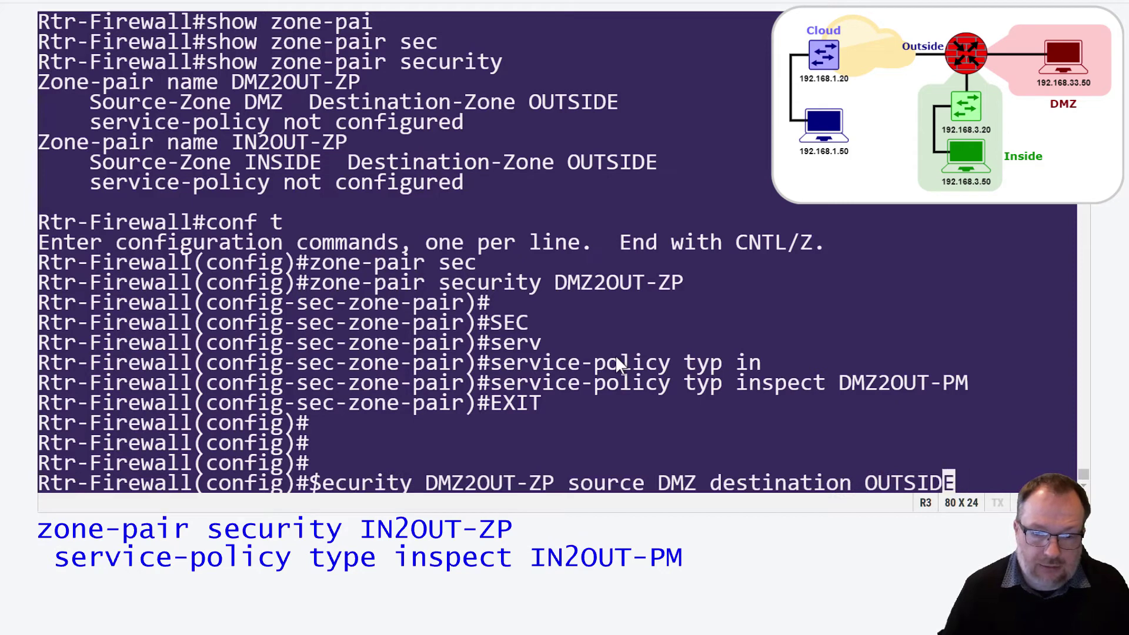
pyautogui.press('Down')
pyautogui.press('Down')
pyautogui.press('Down')
pyautogui.press('Down')
pyautogui.press('Down')
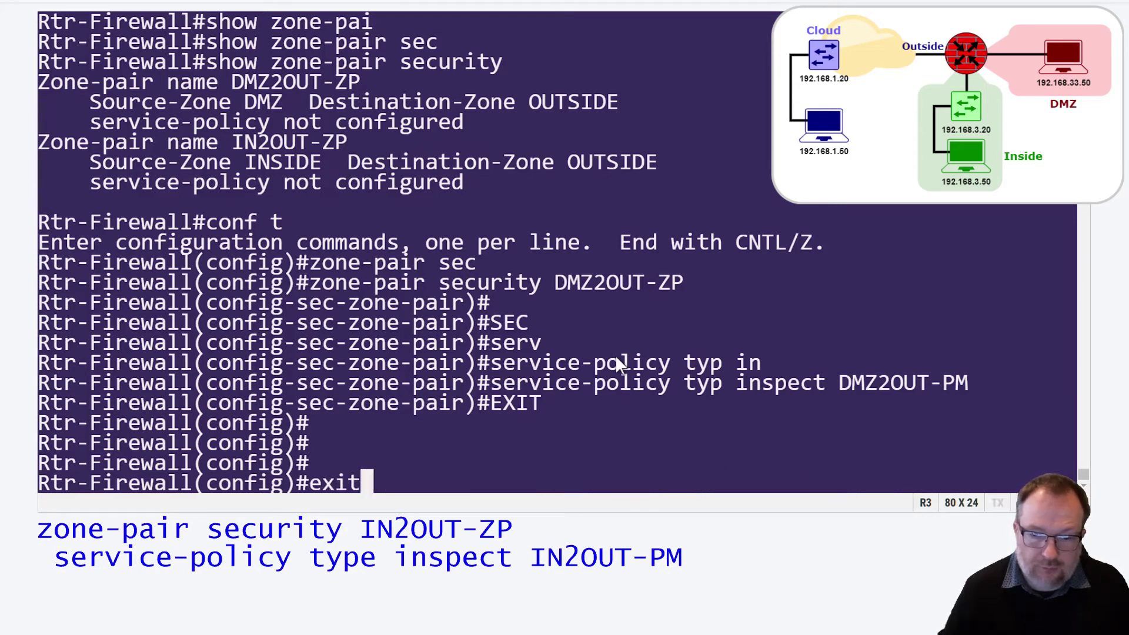
pyautogui.press('Up')
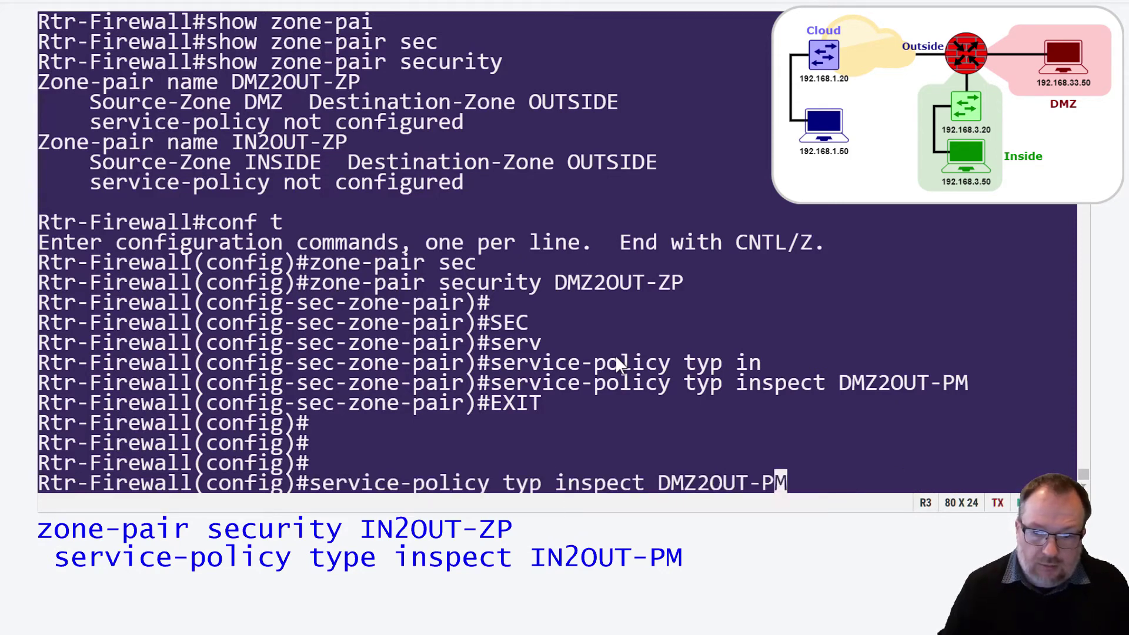
pyautogui.press('Left')
pyautogui.press('Left')
pyautogui.press('Left')
pyautogui.press('Left')
pyautogui.press('Left')
pyautogui.press('Left')
pyautogui.press('Left')
pyautogui.press('Left')
pyautogui.press('Left')
pyautogui.press('Left')
pyautogui.press('Left')
pyautogui.press('Left')
pyautogui.press('Left')
pyautogui.press('Left')
pyautogui.press('Right')
pyautogui.press('Right')
pyautogui.press('Right')
pyautogui.press('Right')
pyautogui.press('Right')
pyautogui.press('Right')
pyautogui.press('Right')
pyautogui.press('BackSpace')
pyautogui.press('BackSpace')
pyautogui.press('BackSpace')
pyautogui.write('in')
pyautogui.press('BackSpace')
pyautogui.press('BackSpace')
pyautogui.write('IN')
pyautogui.press('Return')
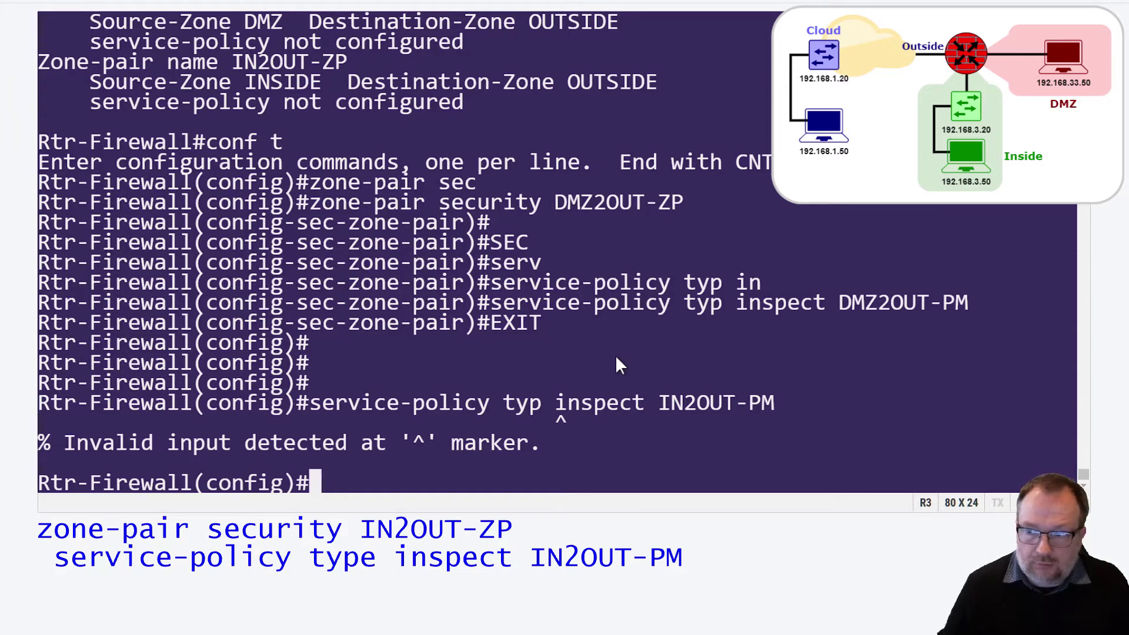
# Step: Enter zone-pair IN2OUT-ZP, apply the IN2OUT-PM inspect policy, and end configuration mode
pyautogui.press('Up')
pyautogui.press('Up')
pyautogui.press('Up')
pyautogui.press('Up')
pyautogui.press('Left')
pyautogui.press('Left')
pyautogui.press('Left')
pyautogui.press('Left')
pyautogui.press('Left')
pyautogui.press('Left')
pyautogui.press('Left')
pyautogui.press('BackSpace')
pyautogui.press('BackSpace')
pyautogui.press('BackSpace')
pyautogui.write('IN')
pyautogui.press('Return')
pyautogui.press('Up')
pyautogui.press('Up')
pyautogui.press('Left')
pyautogui.press('Left')
pyautogui.press('Left')
pyautogui.press('Left')
pyautogui.press('Left')
pyautogui.press('Left')
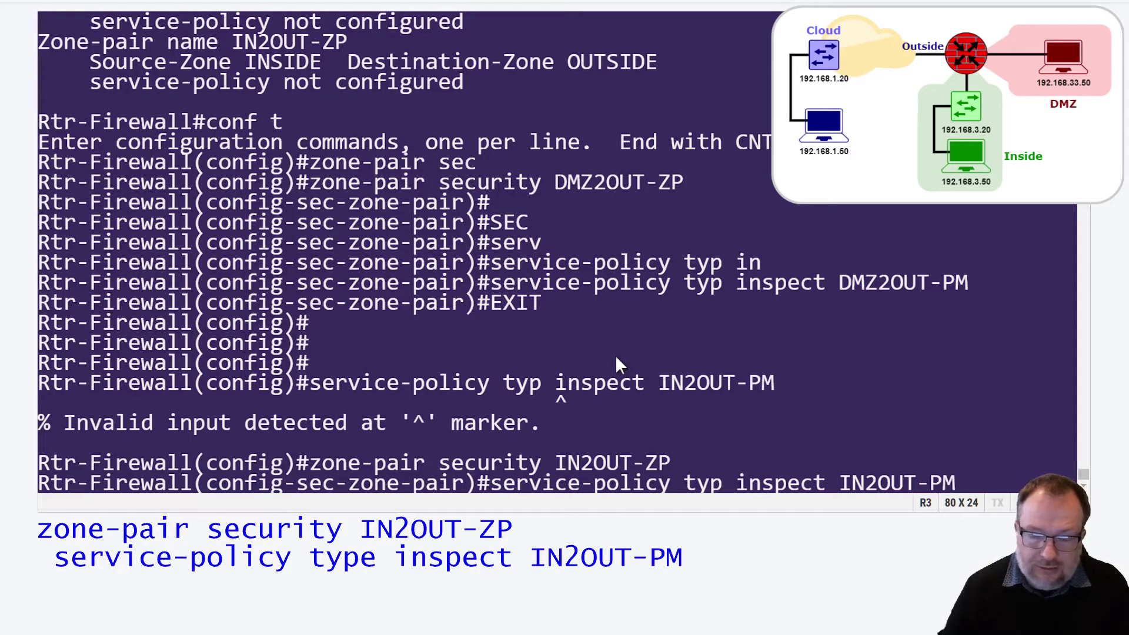
pyautogui.press('Right')
pyautogui.press('Right')
pyautogui.press('Right')
pyautogui.press('Right')
pyautogui.press('Right')
pyautogui.press('Right')
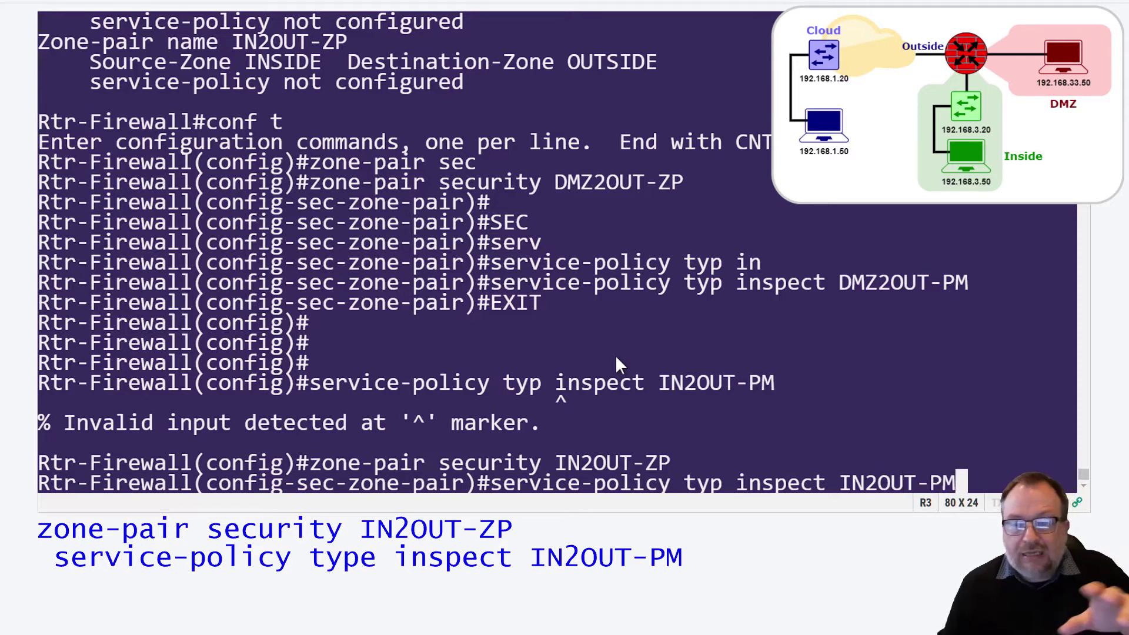
pyautogui.press('Return')
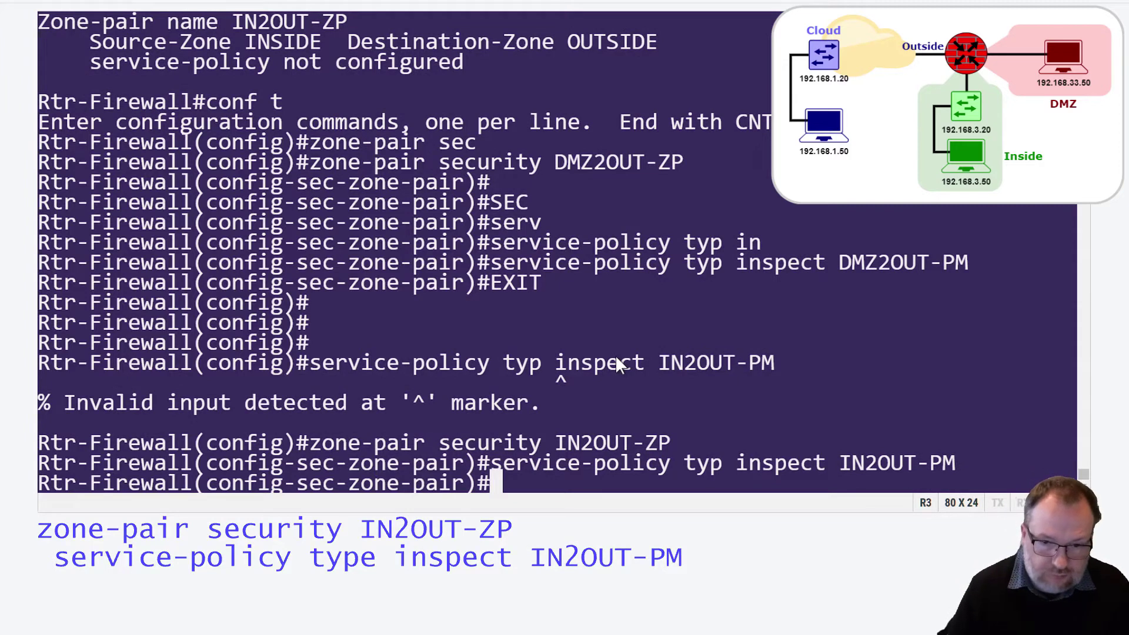
pyautogui.write('end')
pyautogui.press('Return')
pyautogui.press('Return')
pyautogui.press('Return')
pyautogui.press('Return')
pyautogui.press('Return')
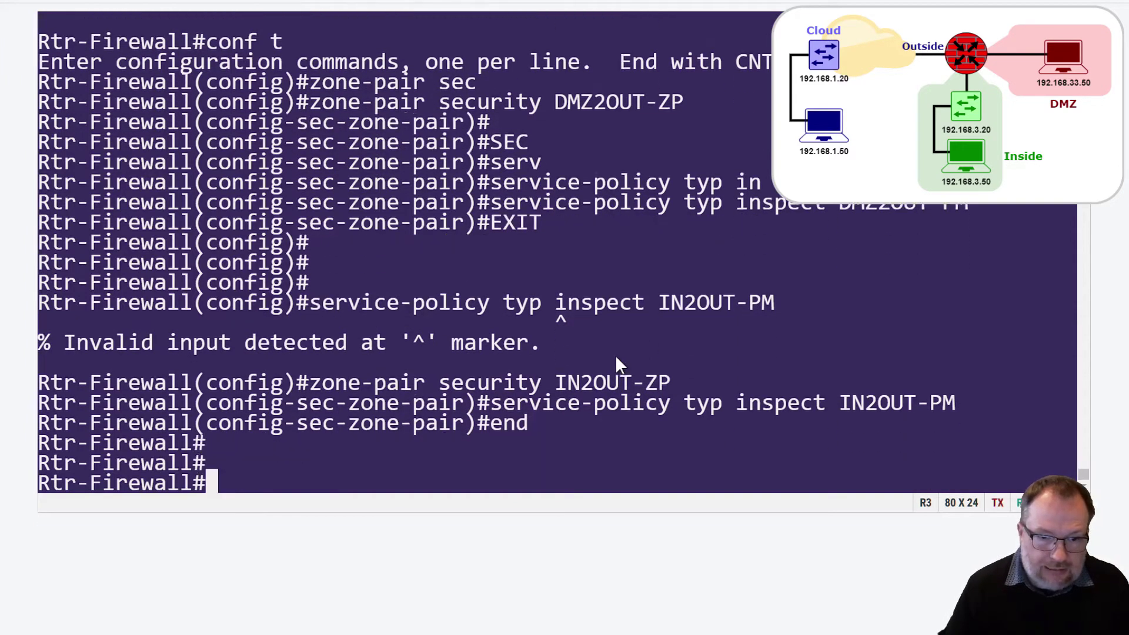
# Step: Run show zone-pair security to confirm DMZ2OUT-ZP uses DMZ2OUT-PM and IN2OUT-ZP uses IN2OUT-PM
pyautogui.write('show ')
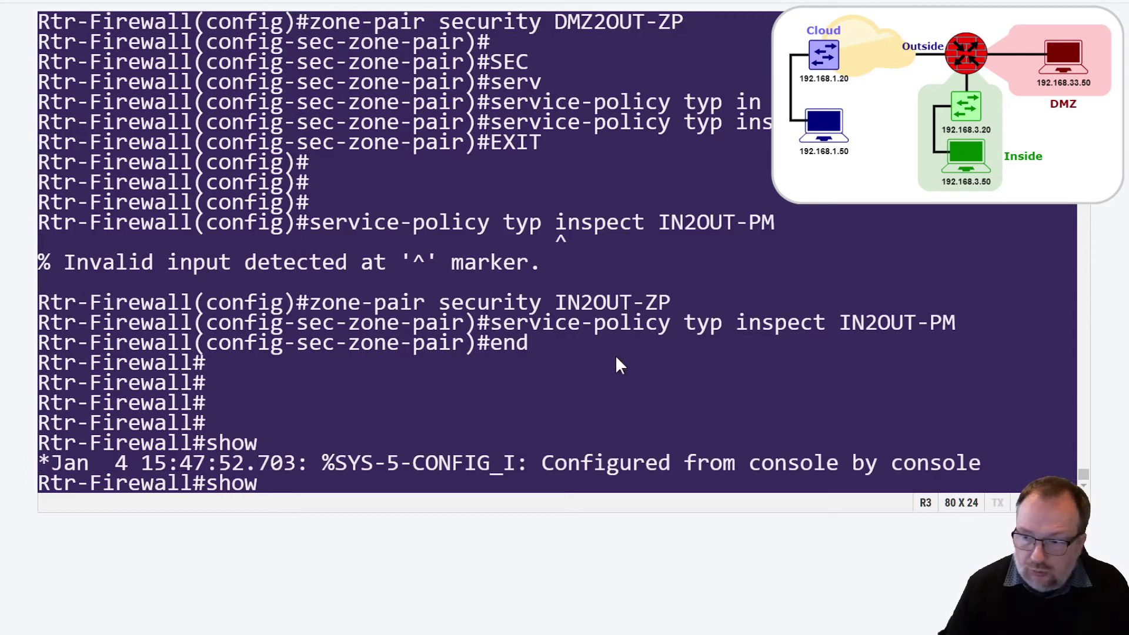
pyautogui.write('zone-pai')
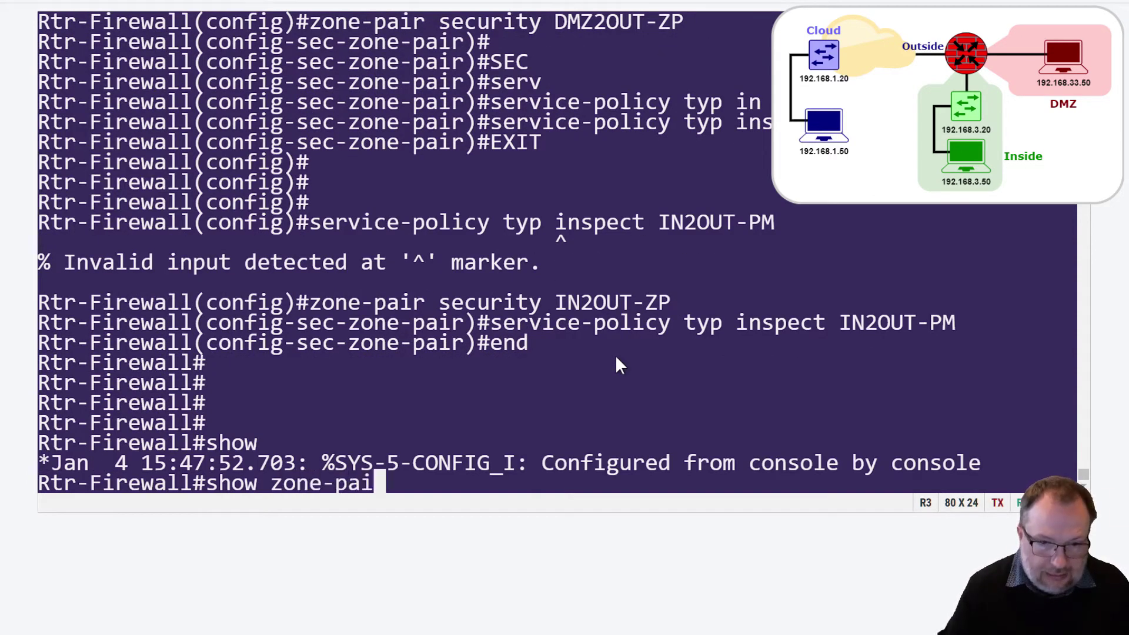
pyautogui.press('Tab')
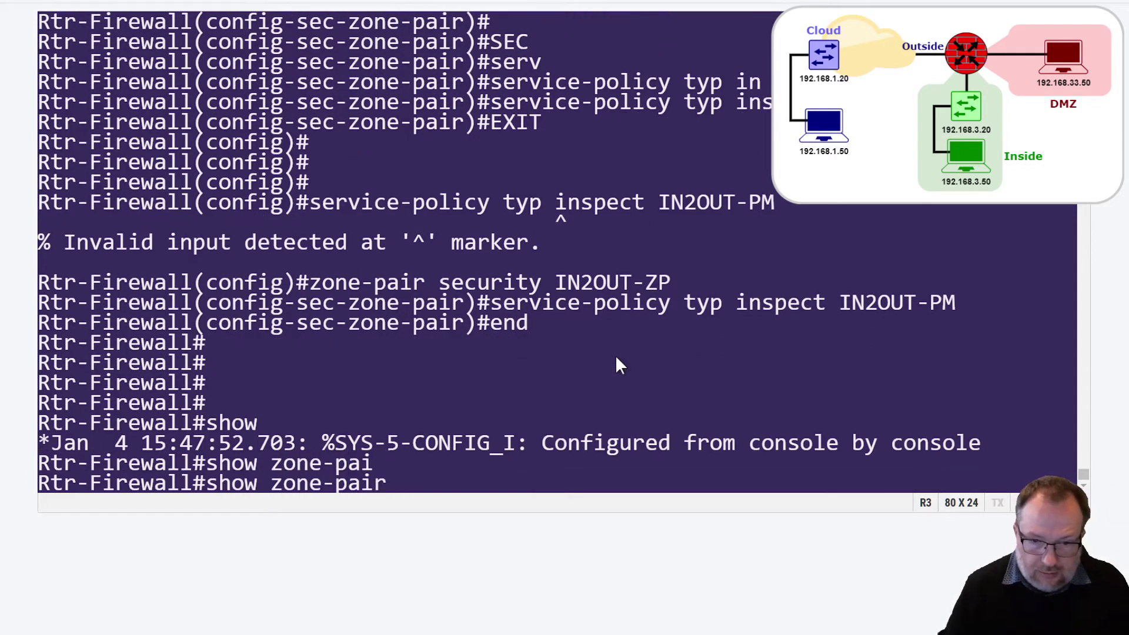
pyautogui.write('sec')
pyautogui.press('Tab')
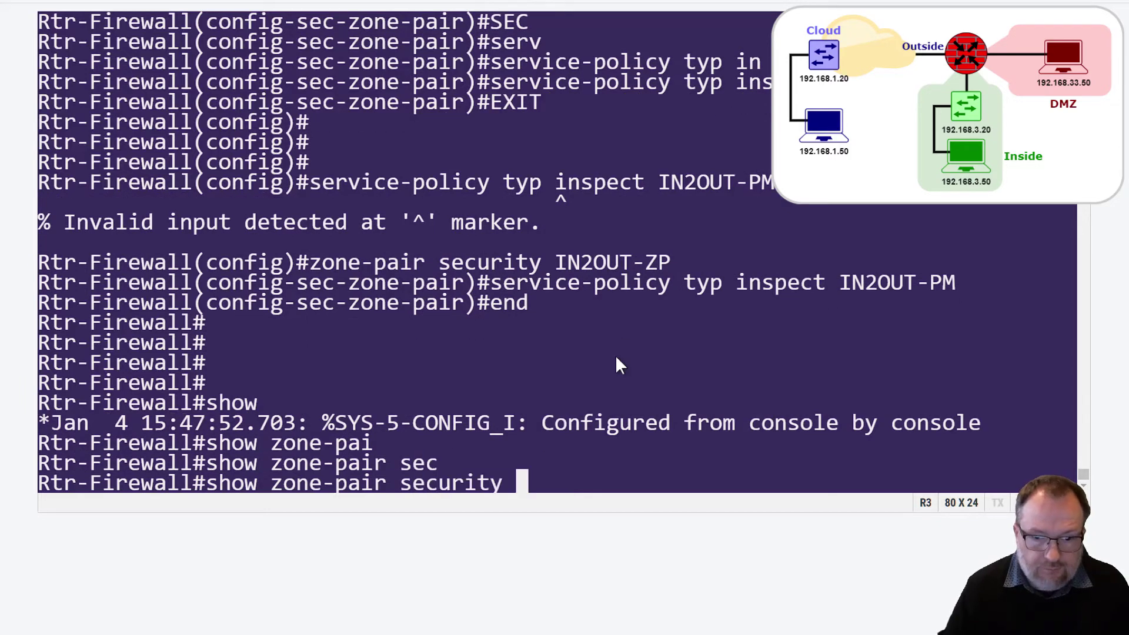
pyautogui.press('Return')
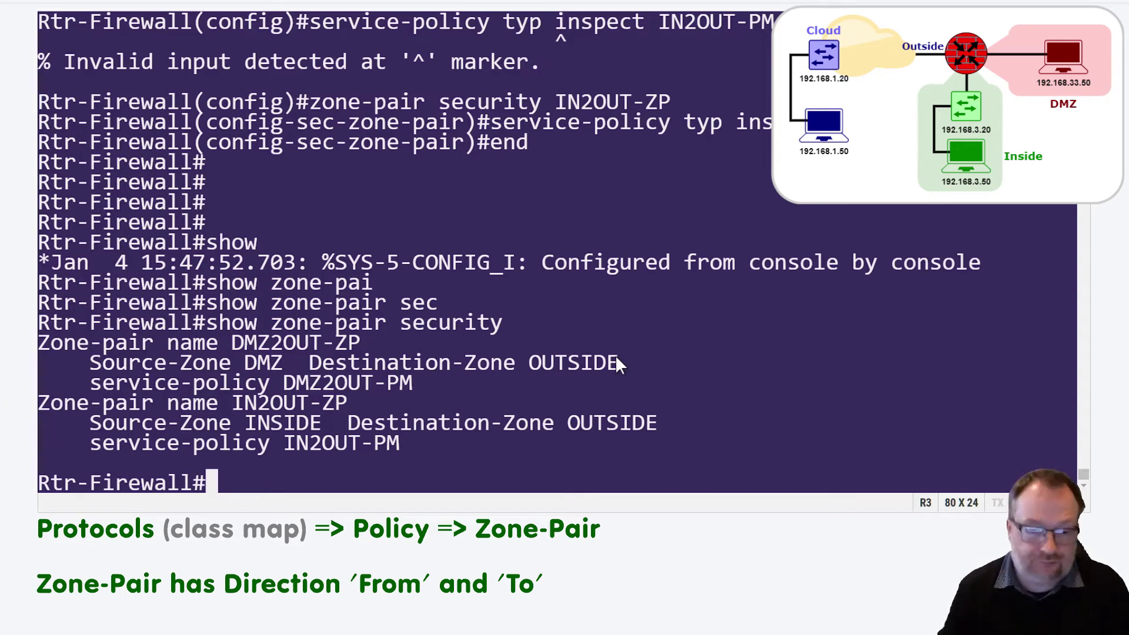
pyautogui.press('Return')
pyautogui.press('Return')
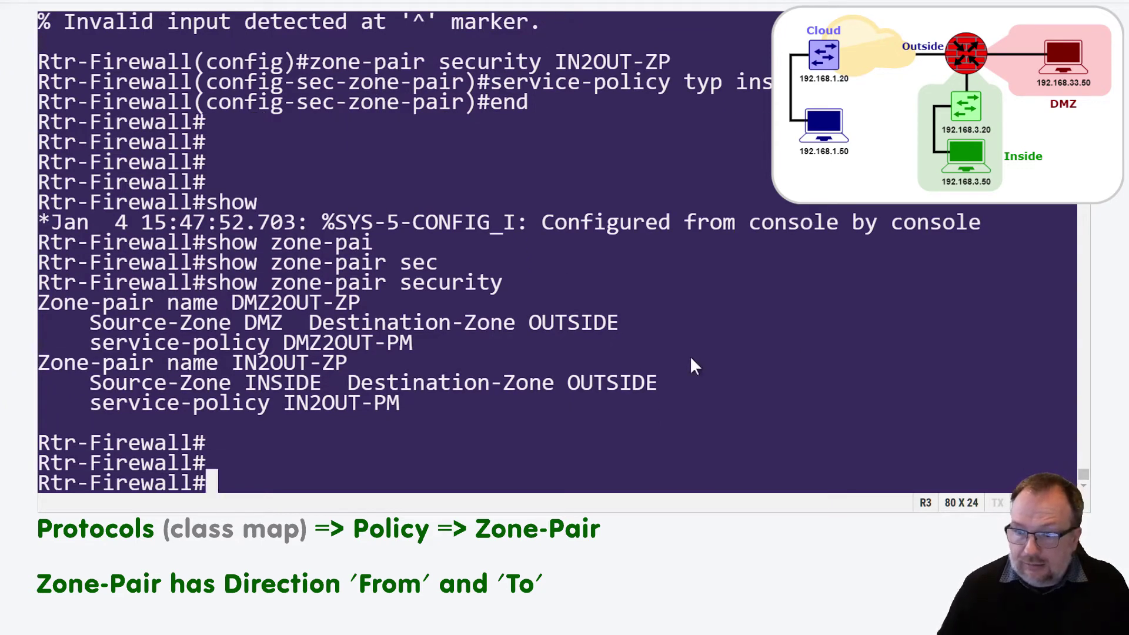
pyautogui.hotkey('alt', 'Tab')
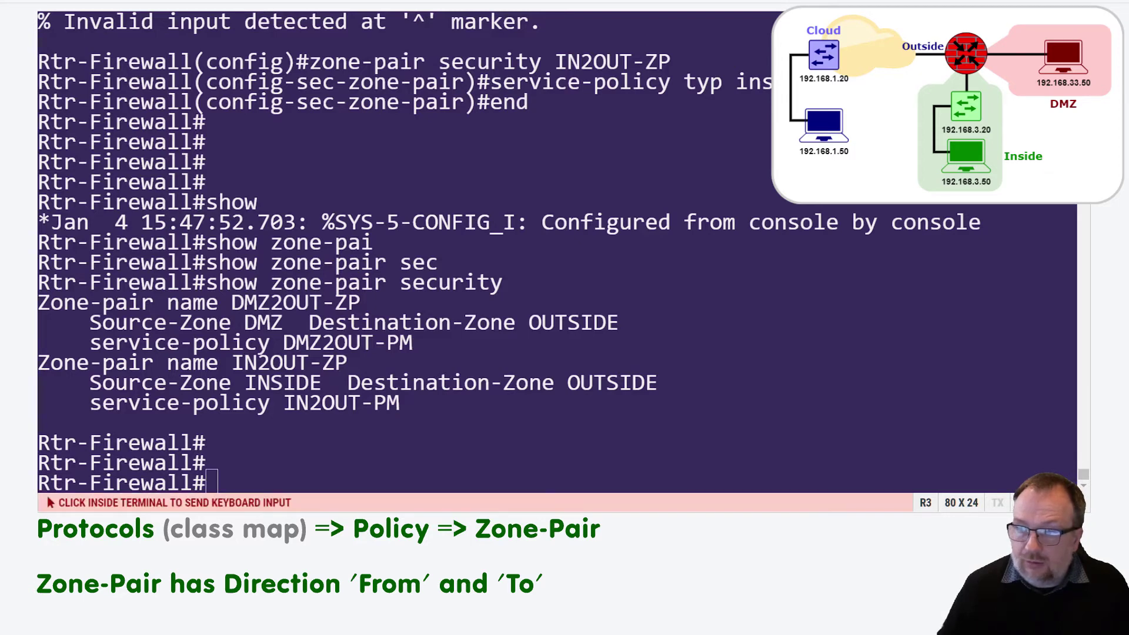
# Step: Enter global configuration and assign interface Gi0/0/0 to security zone DMZ with 'zone-member security DMZ'
pyautogui.click(539, 439)
pyautogui.write('conf t')
pyautogui.press('Return')
pyautogui.write('int go')
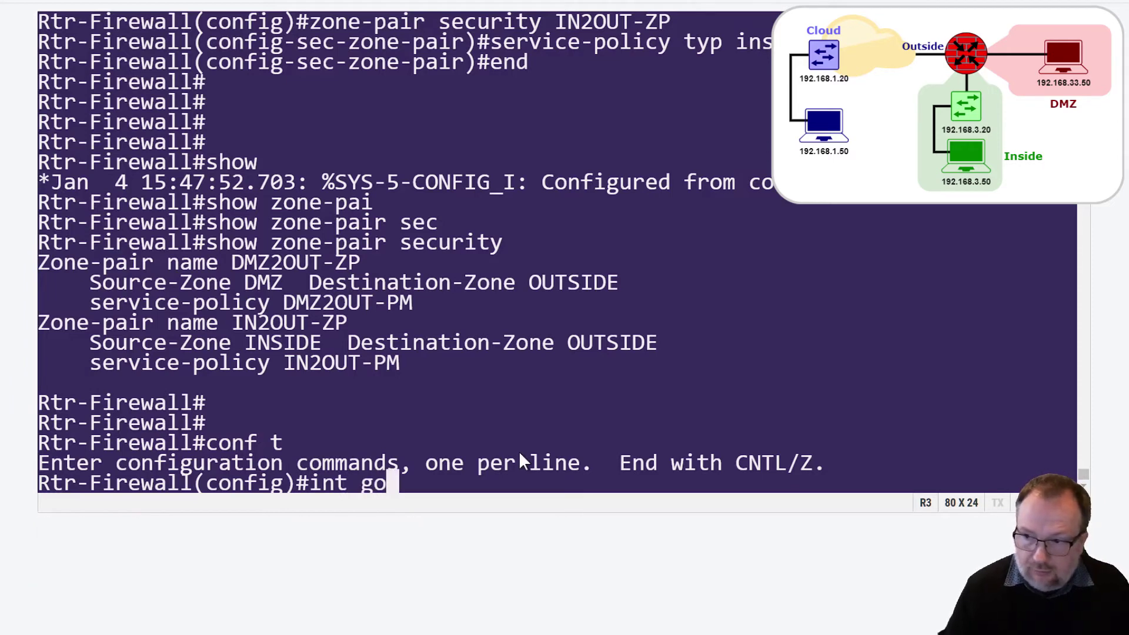
pyautogui.write('0/0/')
pyautogui.press('BackSpace')
pyautogui.press('BackSpace')
pyautogui.press('BackSpace')
pyautogui.press('BackSpace')
pyautogui.press('BackSpace')
pyautogui.press('BackSpace')
pyautogui.write('gi0/0/0')
pyautogui.press('Return')
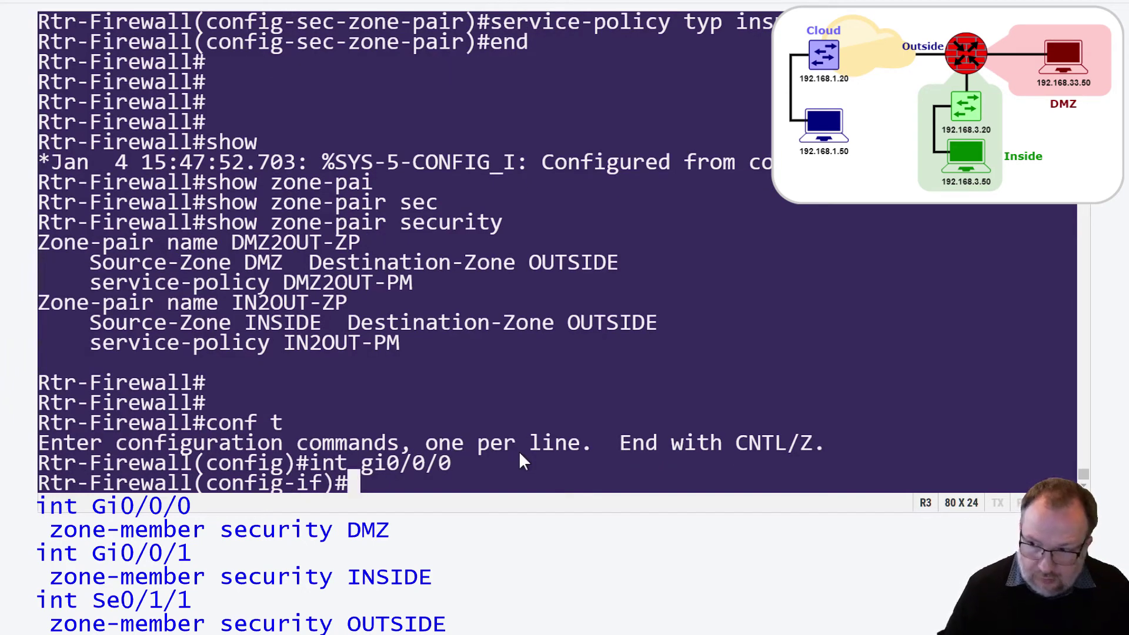
pyautogui.write('zone-')
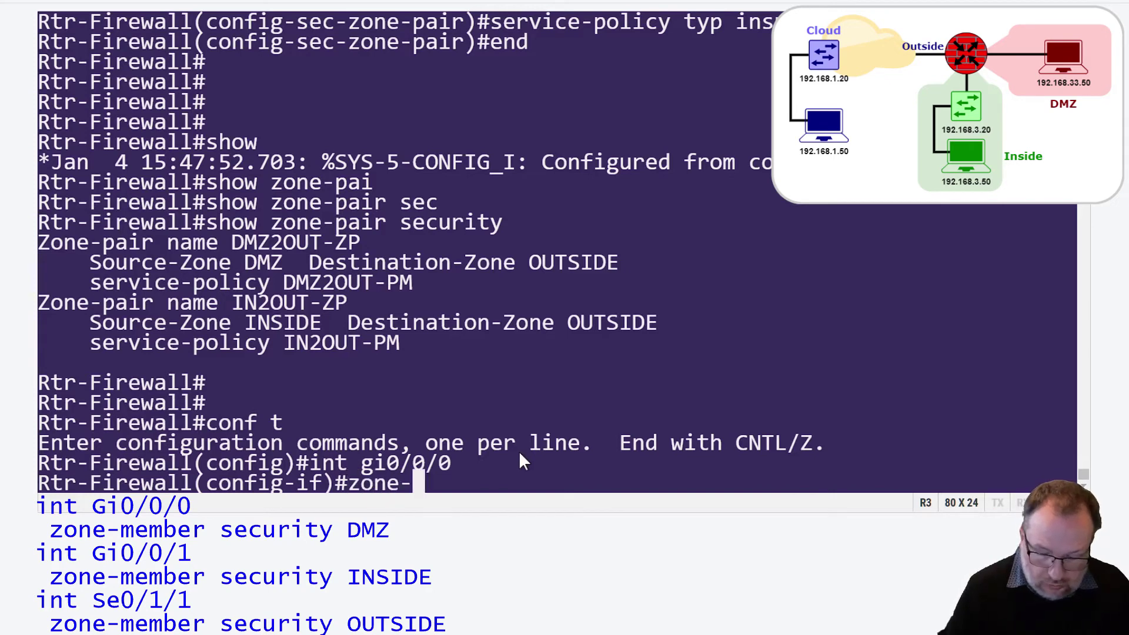
pyautogui.write('m')
pyautogui.press('Tab')
pyautogui.write('s')
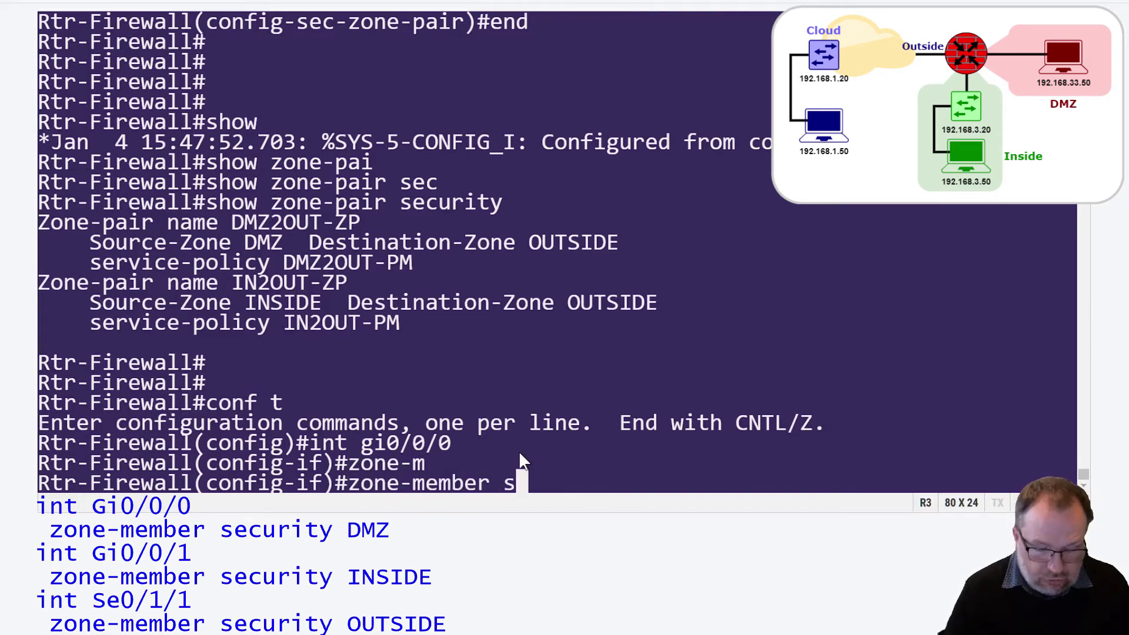
pyautogui.write('e')
pyautogui.press('Tab')
pyautogui.write('DMZ')
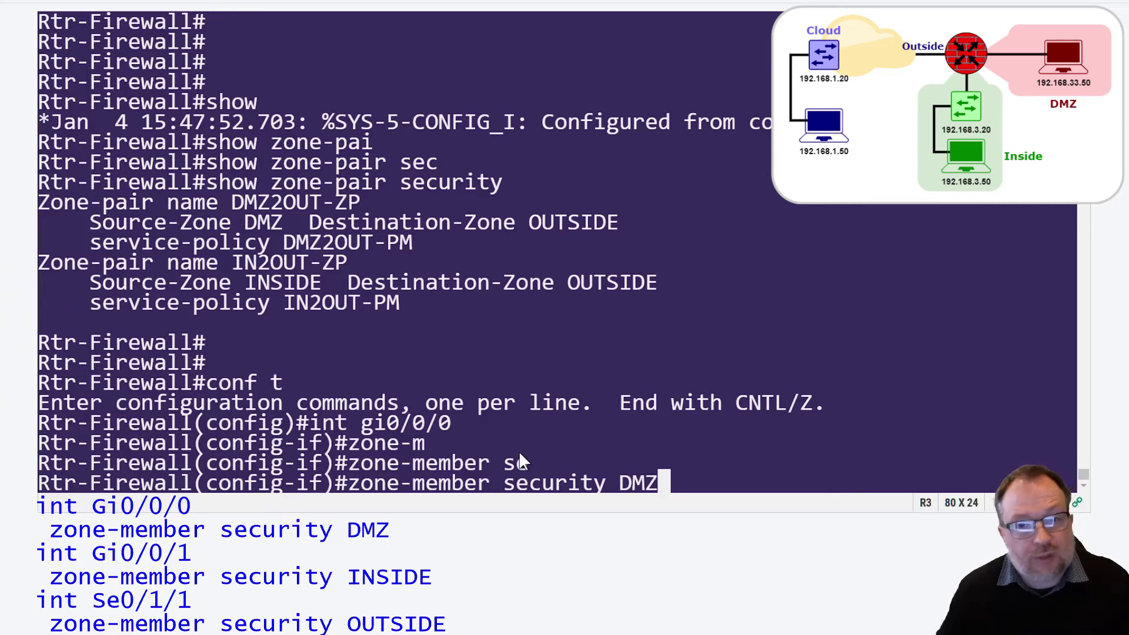
pyautogui.press('Return')
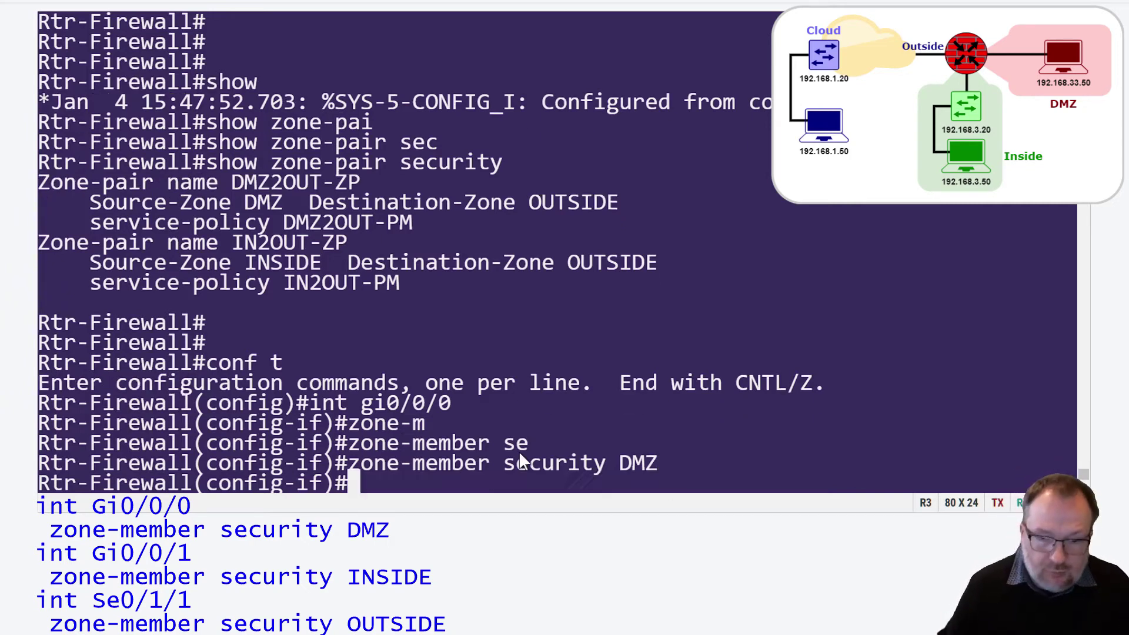
# Step: Assign interface Gi0/0/1 to the INSIDE security zone
pyautogui.press('Up')
pyautogui.press('Up')
pyautogui.press('BackSpace')
pyautogui.write('1')
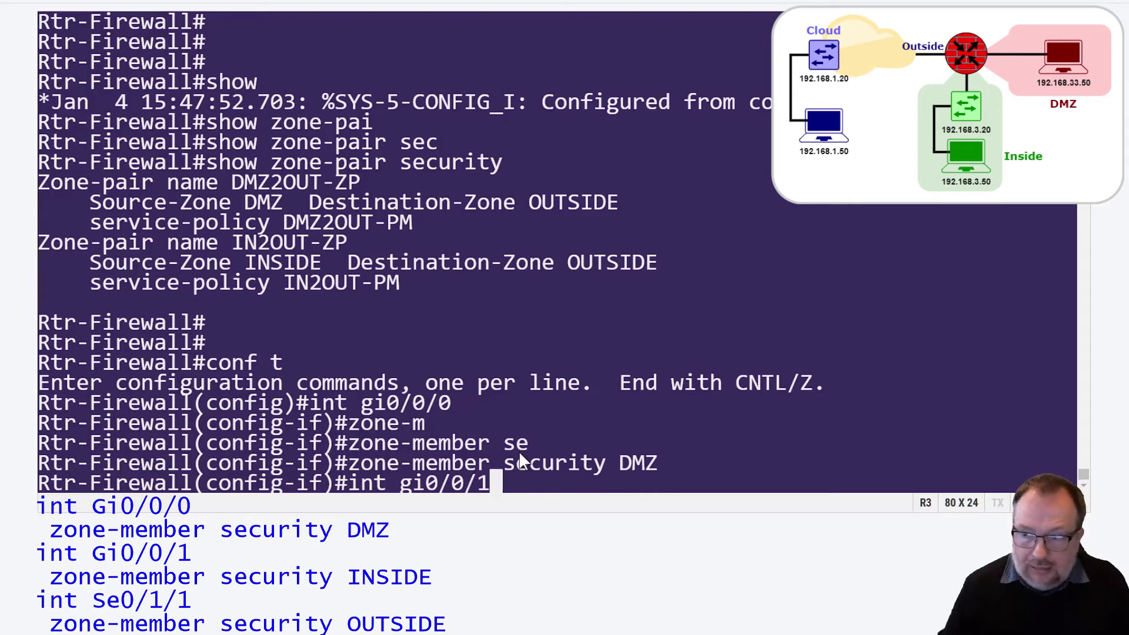
pyautogui.press('Return')
pyautogui.press('Up')
pyautogui.press('Up')
pyautogui.press('BackSpace')
pyautogui.press('BackSpace')
pyautogui.press('BackSpace')
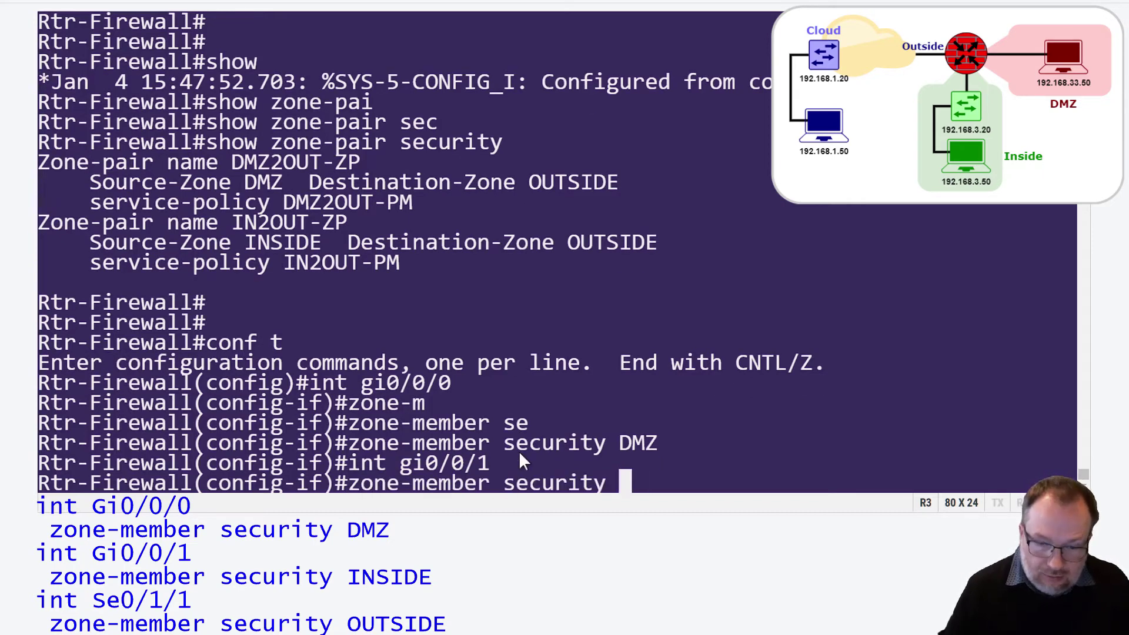
pyautogui.write('INSIDE')
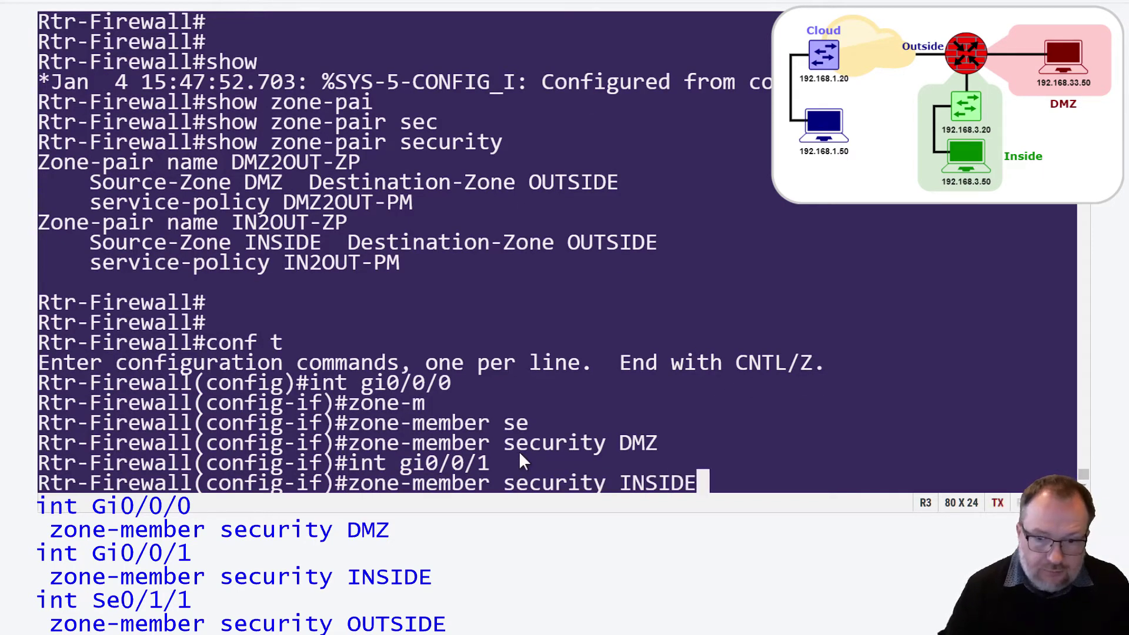
pyautogui.press('Return')
pyautogui.press('Return')
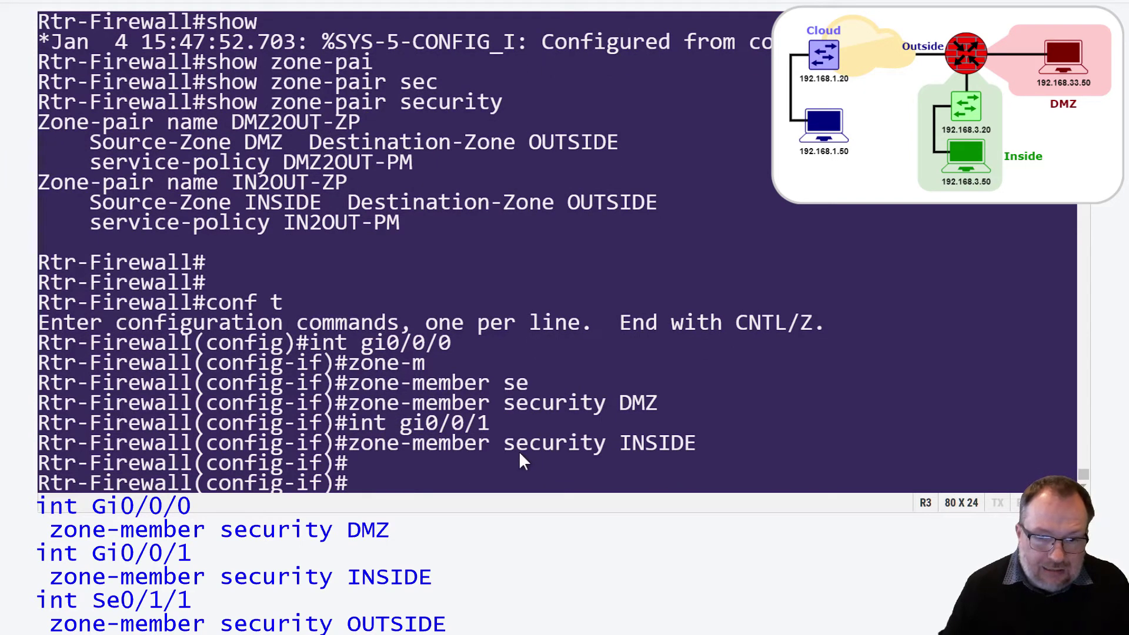
# Step: Assign interface Se0/1/1 to the OUTSIDE security zone
pyautogui.write('int se0')
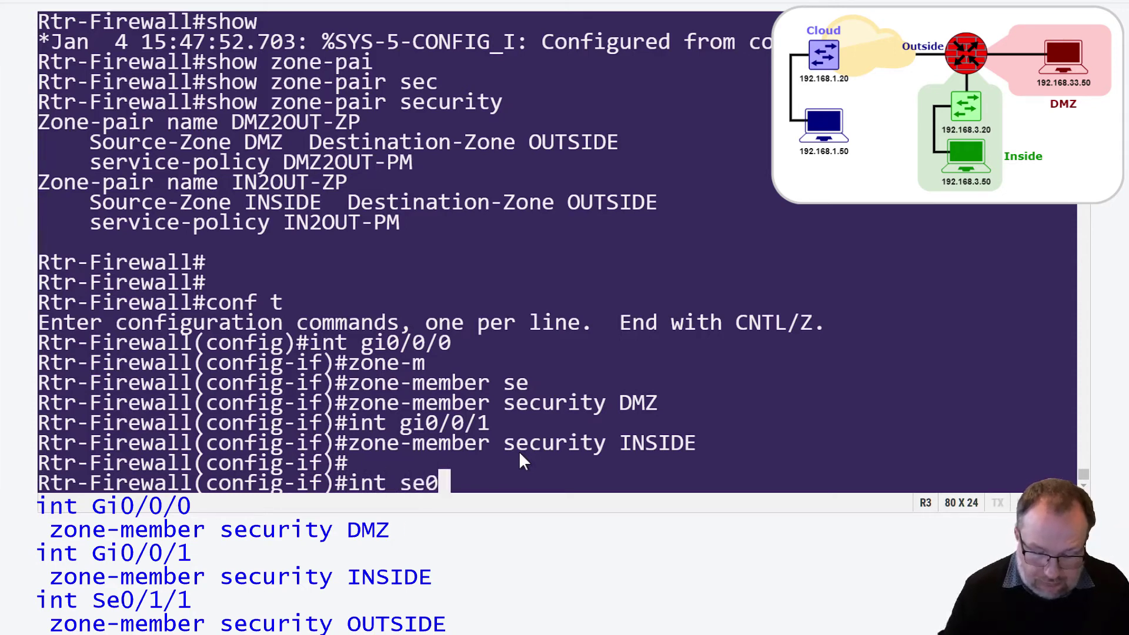
pyautogui.write('/1/1')
pyautogui.press('Return')
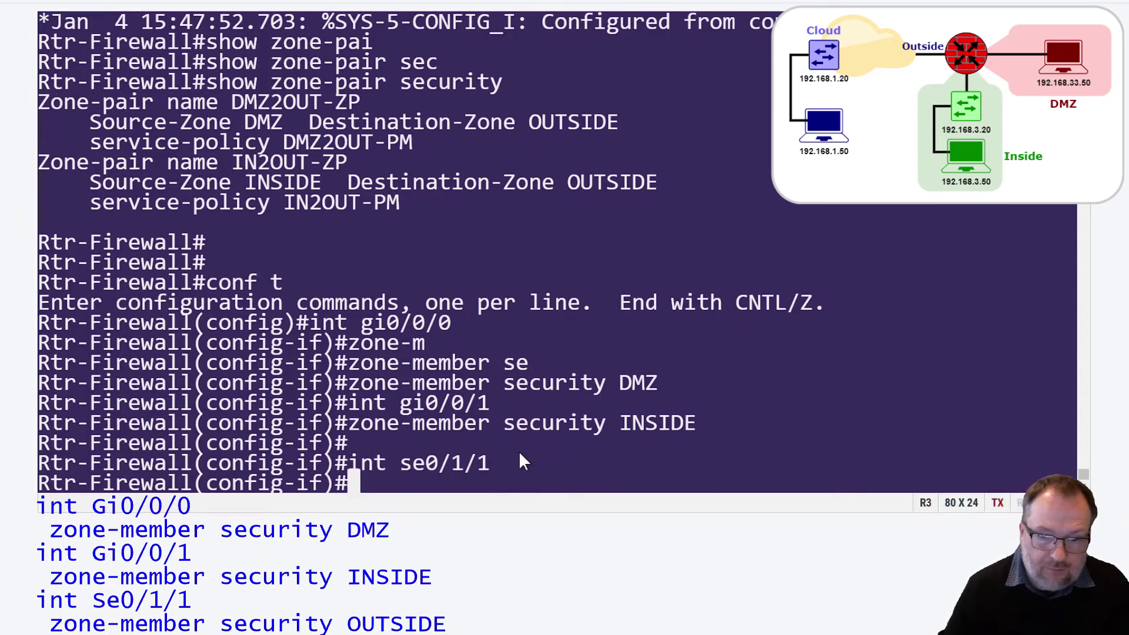
pyautogui.press('Up')
pyautogui.press('Up')
pyautogui.press('BackSpace')
pyautogui.press('BackSpace')
pyautogui.press('BackSpace')
pyautogui.press('BackSpace')
pyautogui.press('BackSpace')
pyautogui.press('BackSpace')
pyautogui.write('OUTSIDE')
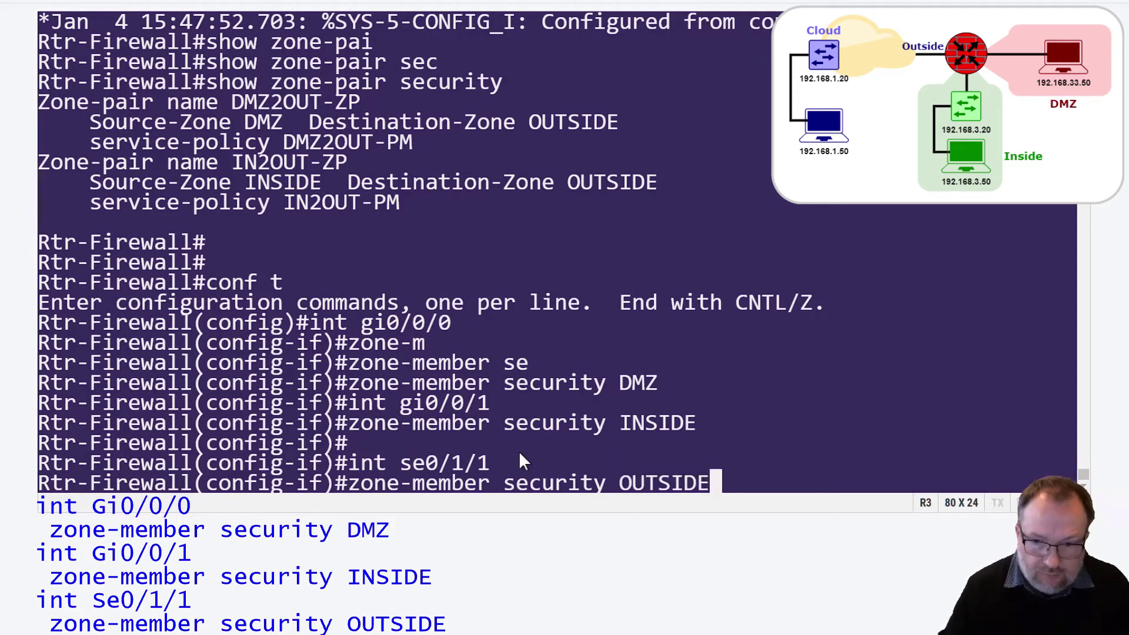
pyautogui.press('Return')
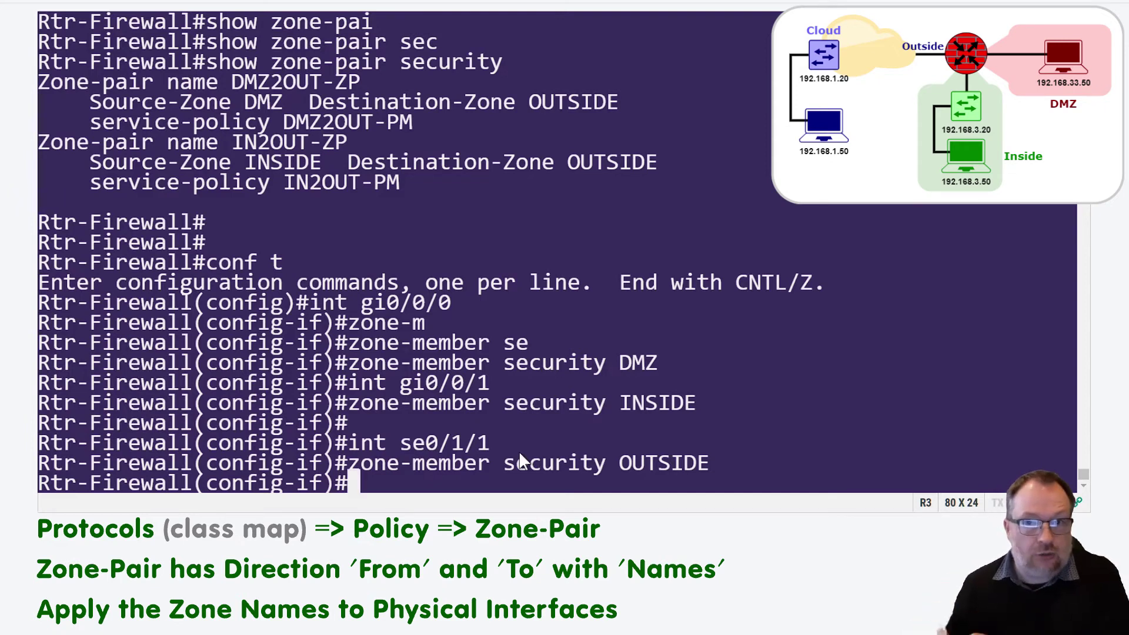
# Step: Exit configuration mode with END and rerun 'show zone-pair security' to list the zone-pairs
pyautogui.write('END')
pyautogui.press('Return')
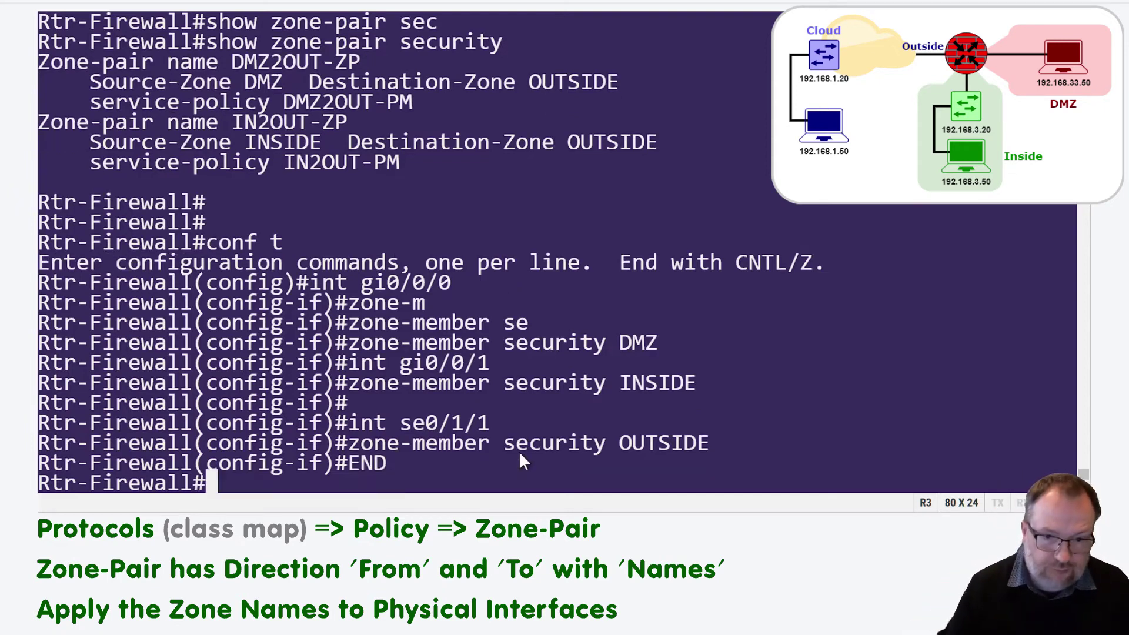
pyautogui.press('Return')
pyautogui.press('Return')
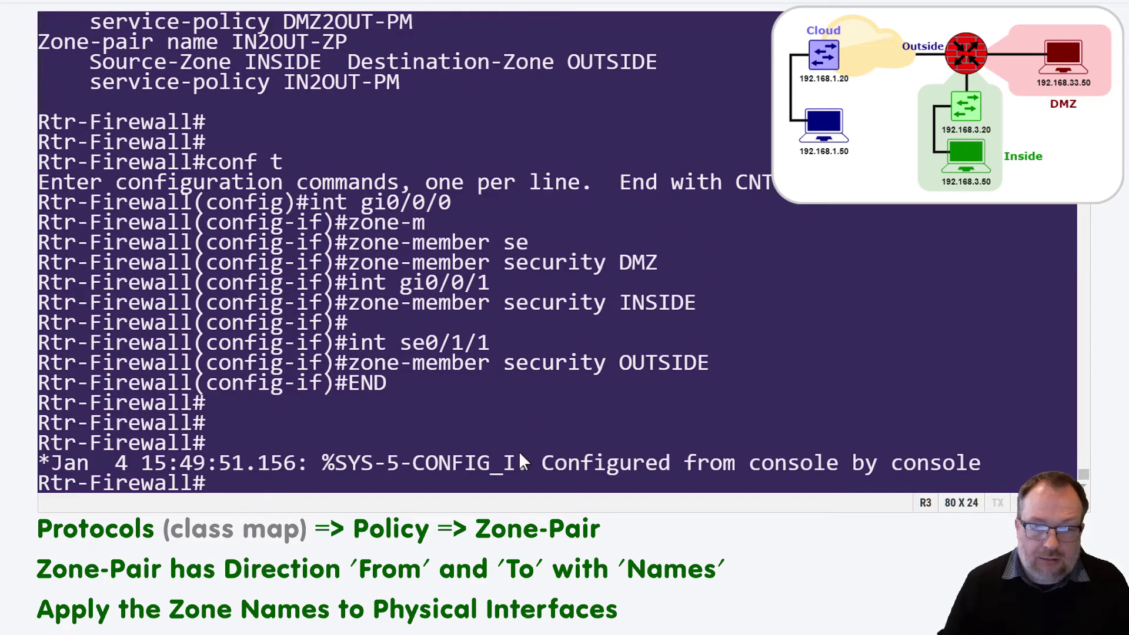
pyautogui.press('Up')
pyautogui.press('Up')
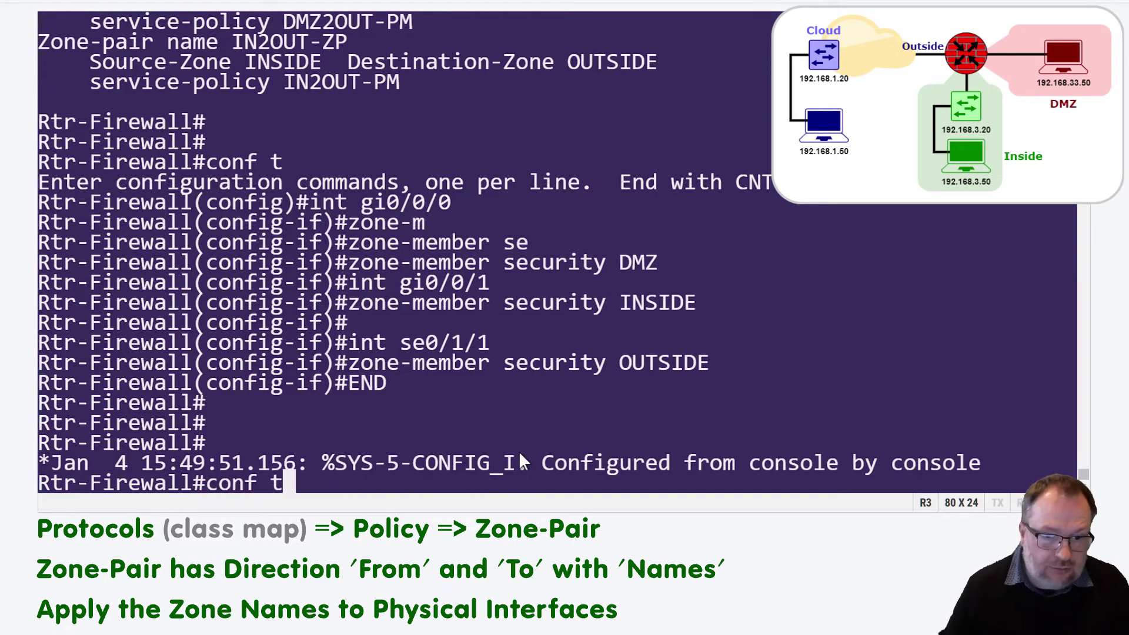
pyautogui.press('Return')
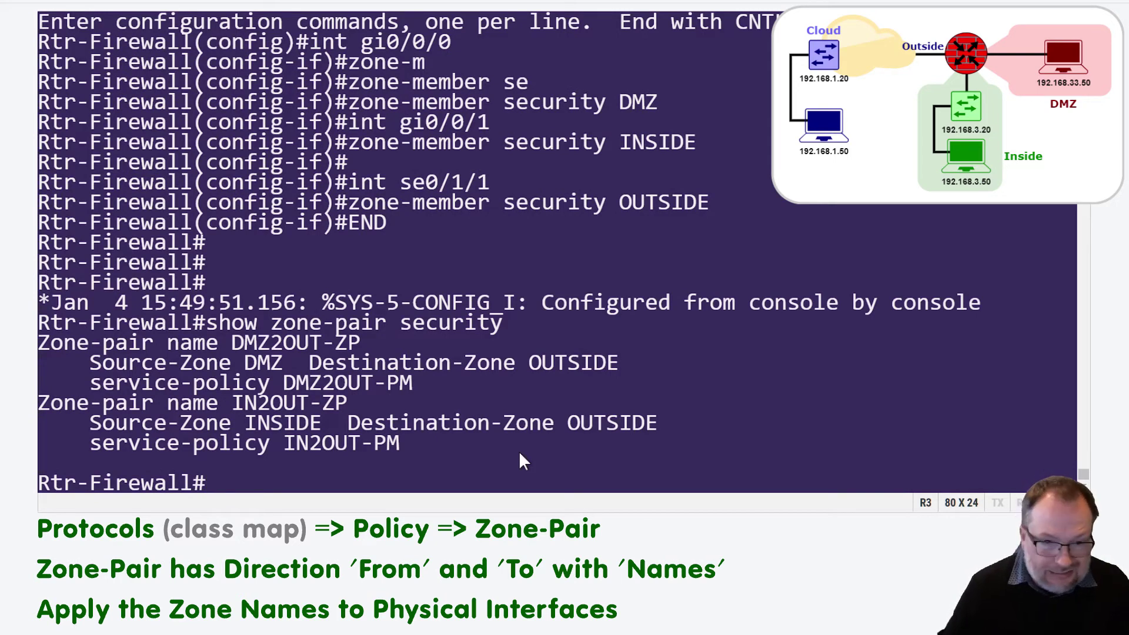
# Step: Display DMZ2OUT-ZP and IN2OUT-ZP stats via 'show policy-map type inspect zone-pair', then bring up Inside-PC
pyautogui.press('Up')
pyautogui.press('BackSpace')
pyautogui.press('BackSpace')
pyautogui.press('BackSpace')
pyautogui.press('BackSpace')
pyautogui.press('BackSpace')
pyautogui.press('BackSpace')
pyautogui.press('BackSpace')
pyautogui.press('BackSpace')
pyautogui.press('BackSpace')
pyautogui.press('BackSpace')
pyautogui.press('BackSpace')
pyautogui.press('BackSpace')
pyautogui.press('BackSpace')
pyautogui.press('BackSpace')
pyautogui.press('BackSpace')
pyautogui.press('BackSpace')
pyautogui.press('BackSpace')
pyautogui.press('BackSpace')
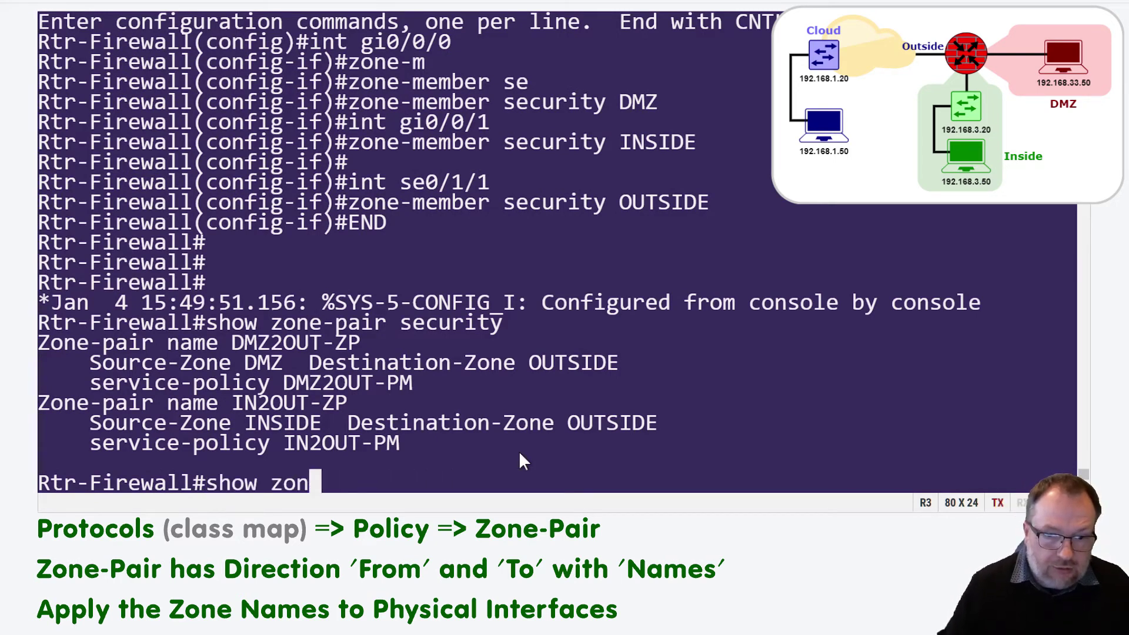
pyautogui.write('p')
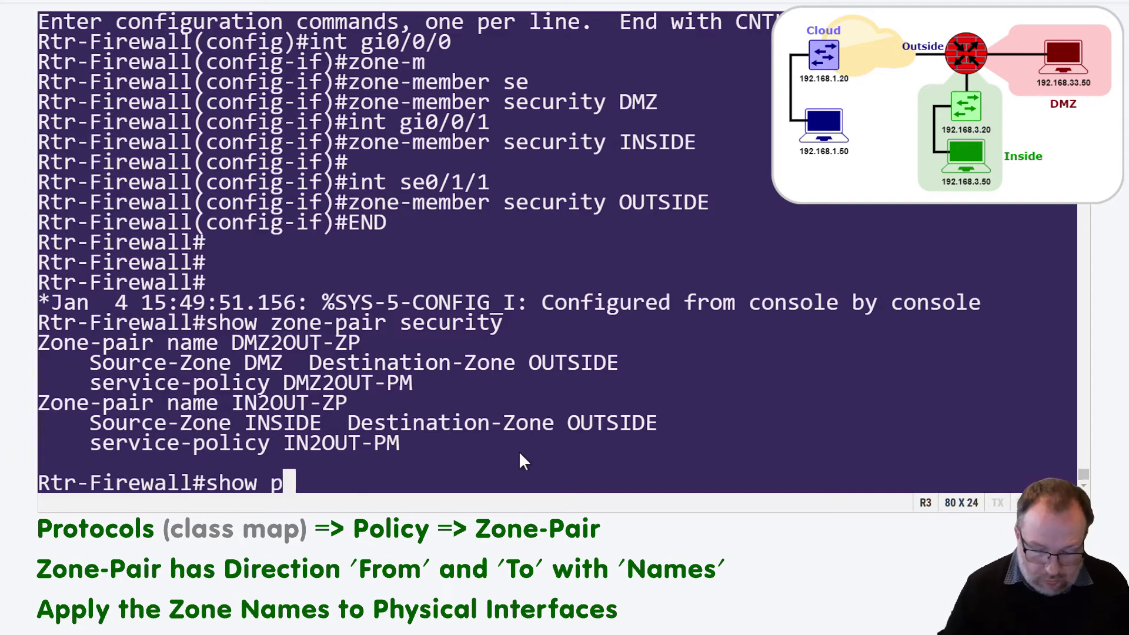
pyautogui.write('olci')
pyautogui.press('Tab')
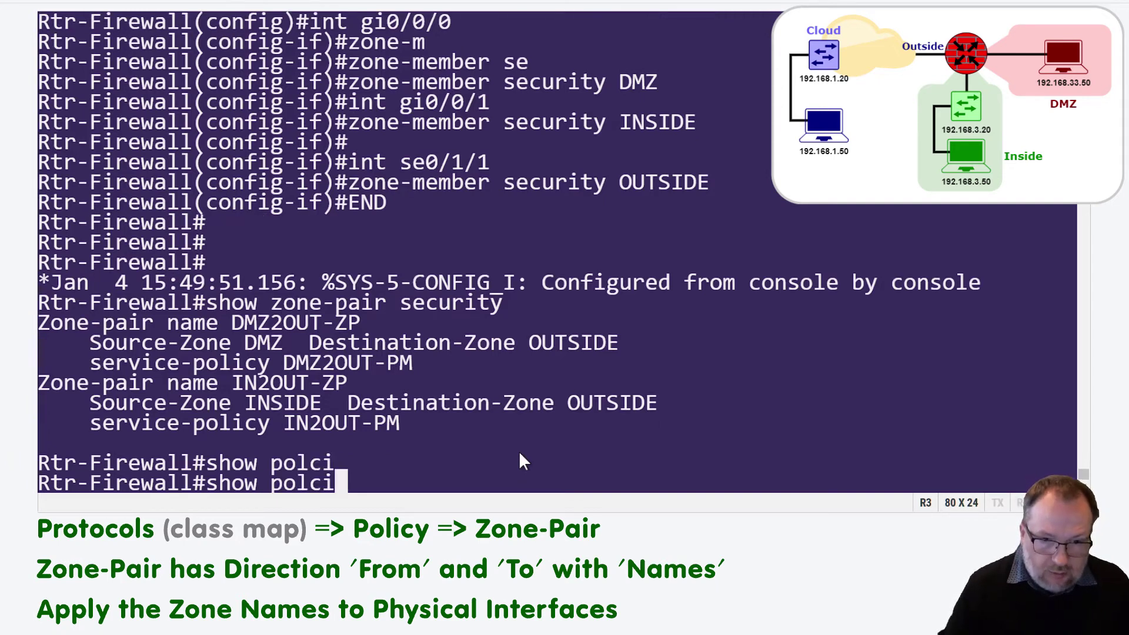
pyautogui.press('BackSpace')
pyautogui.press('BackSpace')
pyautogui.write('icy')
pyautogui.press('Tab')
pyautogui.write('-m')
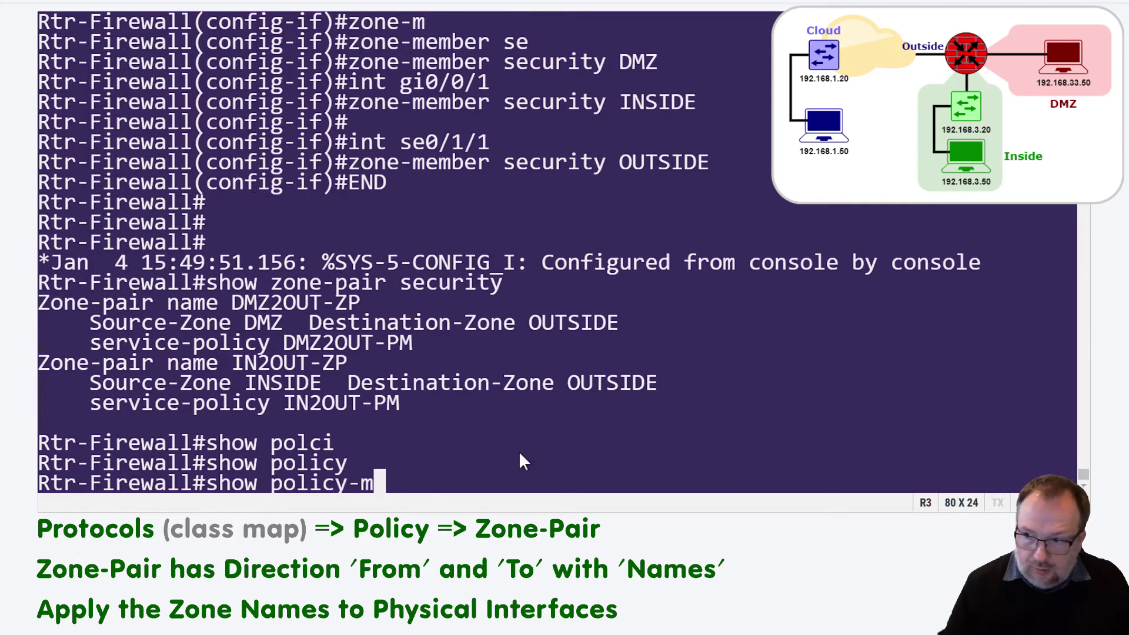
pyautogui.press('Tab')
pyautogui.write('ap typ')
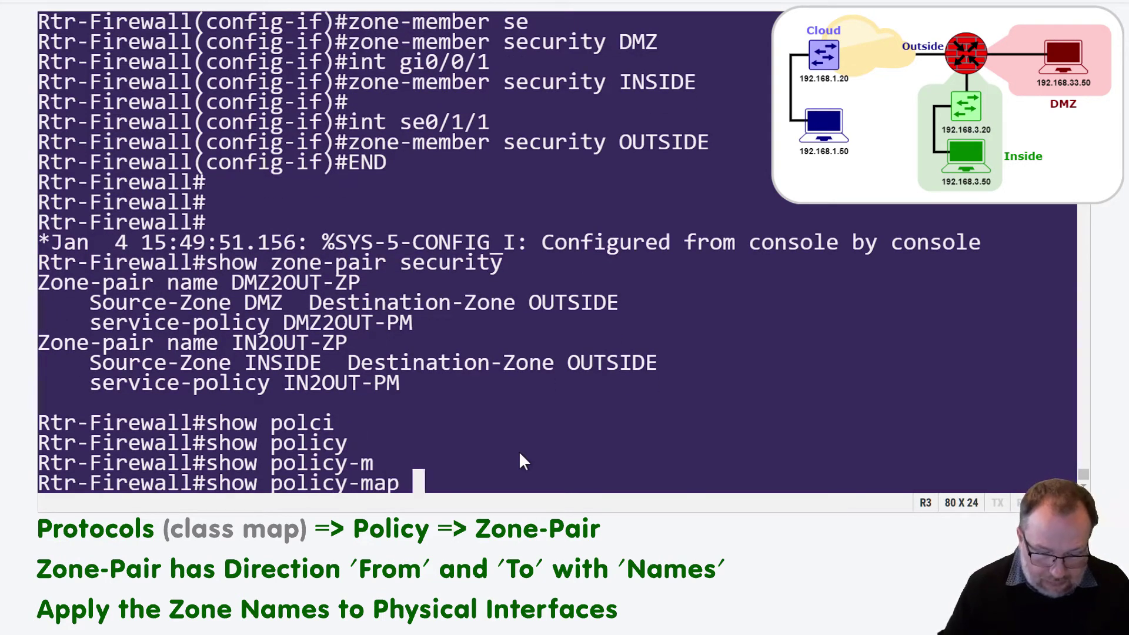
pyautogui.write(' i')
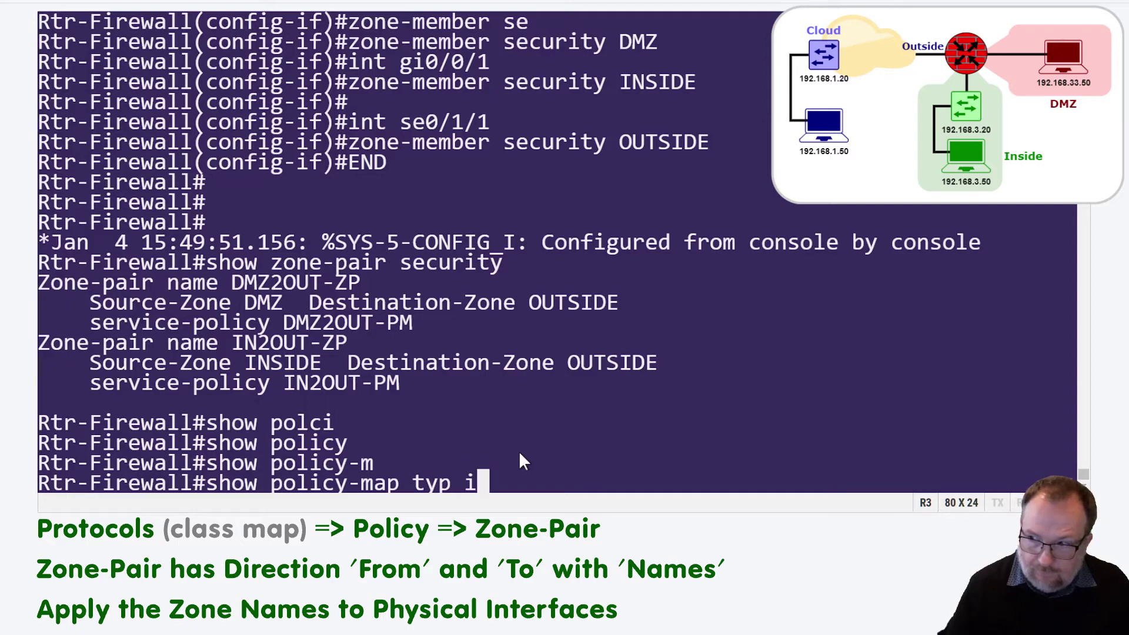
pyautogui.press('Tab')
pyautogui.write('zon')
pyautogui.press('Tab')
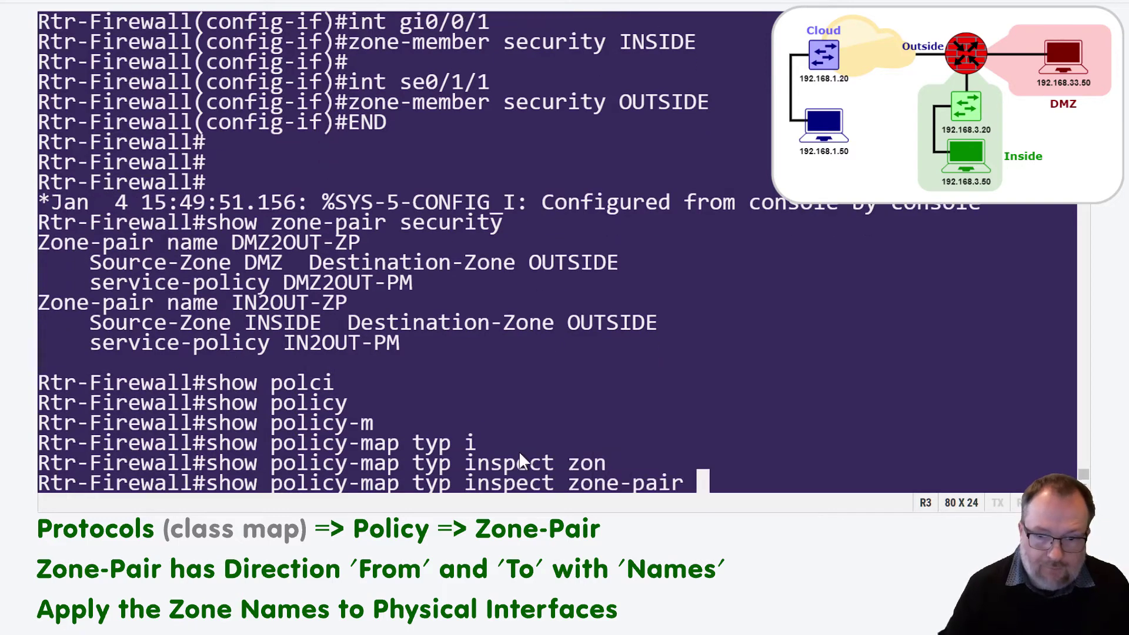
pyautogui.press('Return')
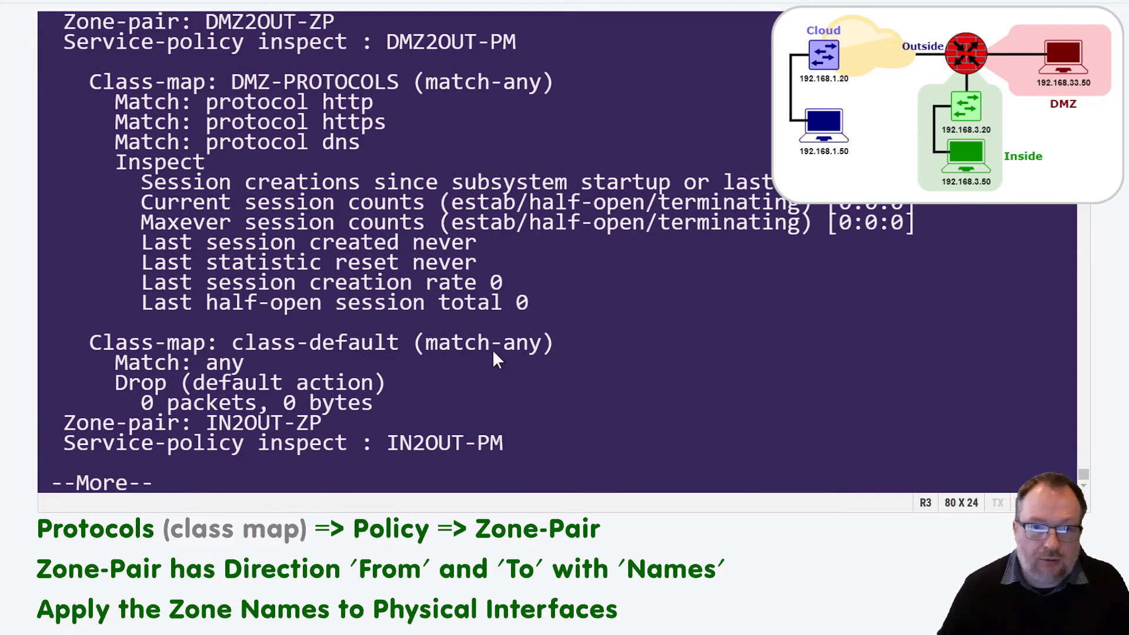
pyautogui.scroll(2, 492, 349)
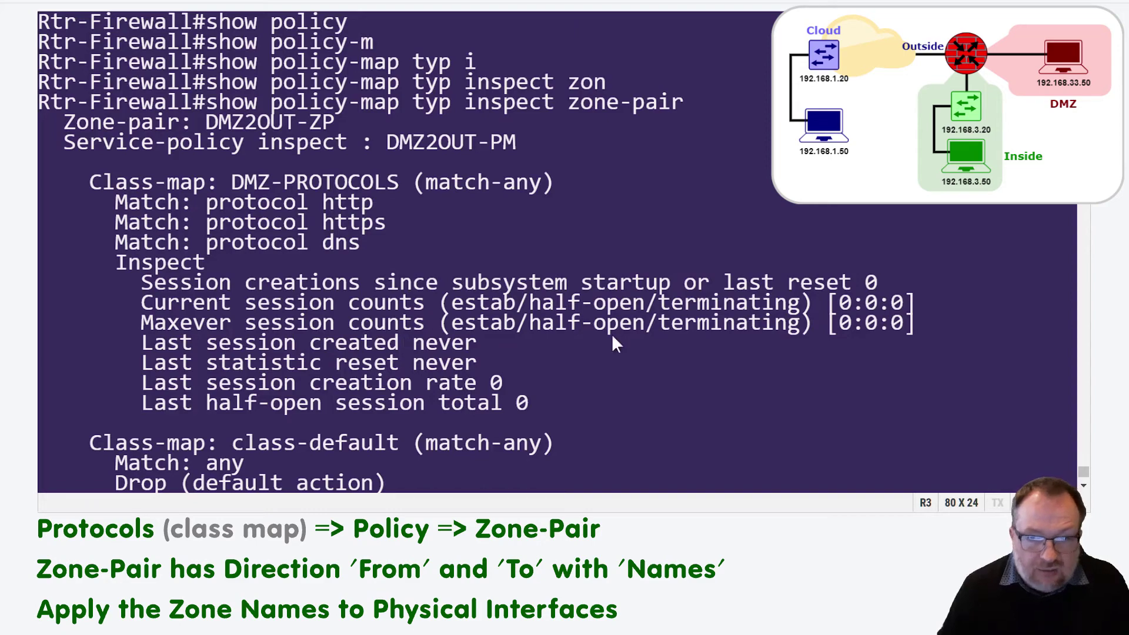
pyautogui.scroll(-2, 408, 333)
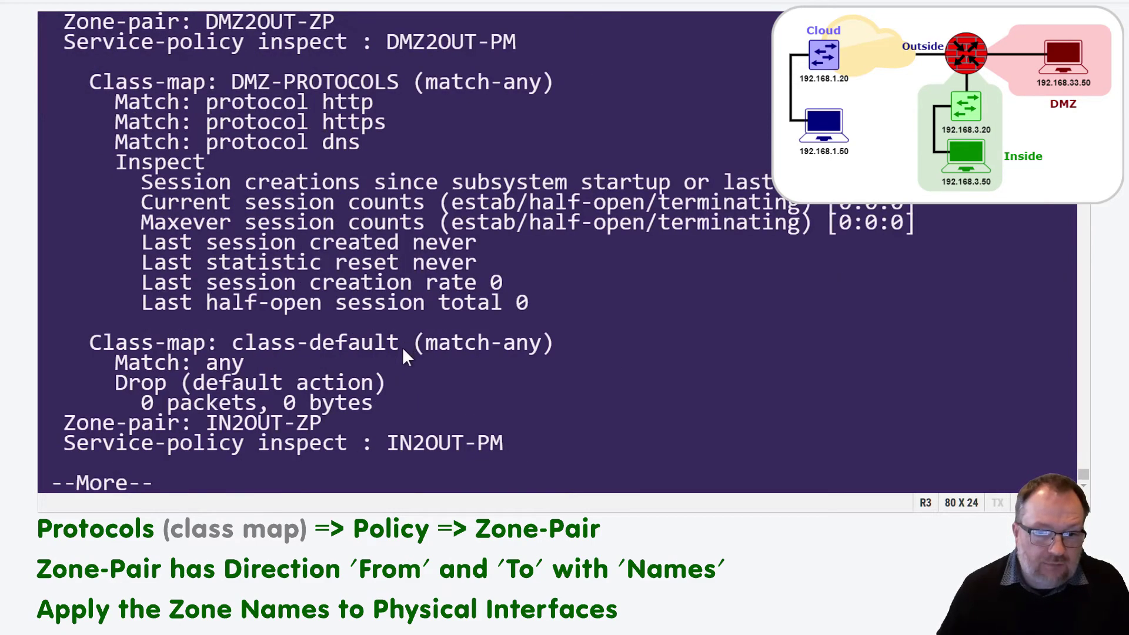
pyautogui.press('space')
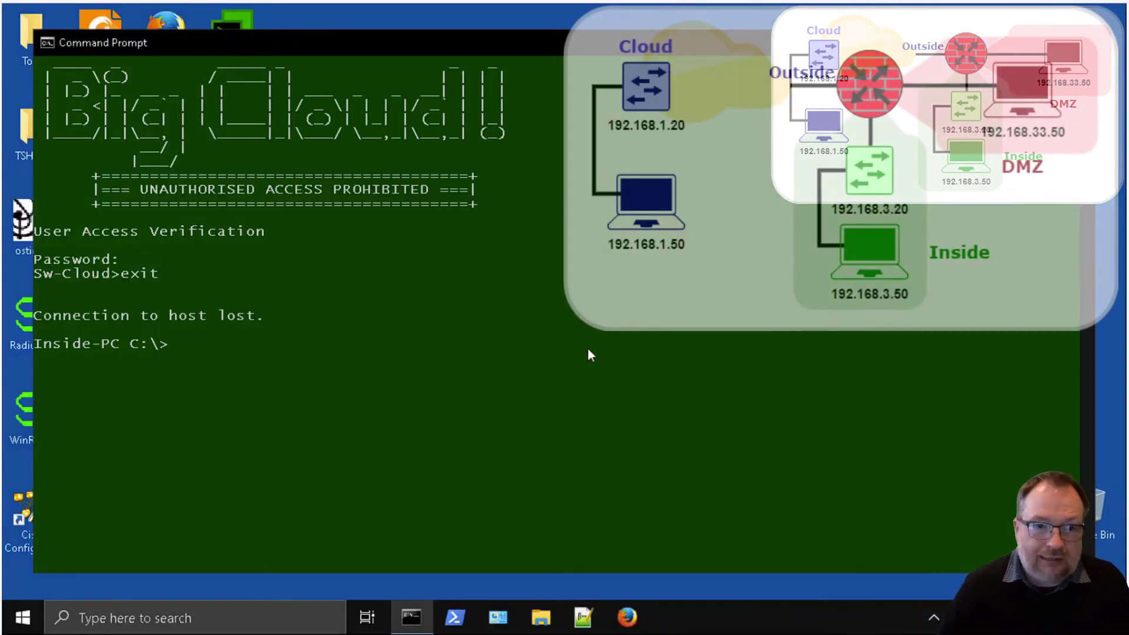
pyautogui.click(587, 350)
# Step: From Inside-PC, ping 192.168.1.20 and 192.168.1.50, both replying with 0% loss
pyautogui.press('Return')
pyautogui.press('Return')
pyautogui.press('Return')
pyautogui.write('ping 19')
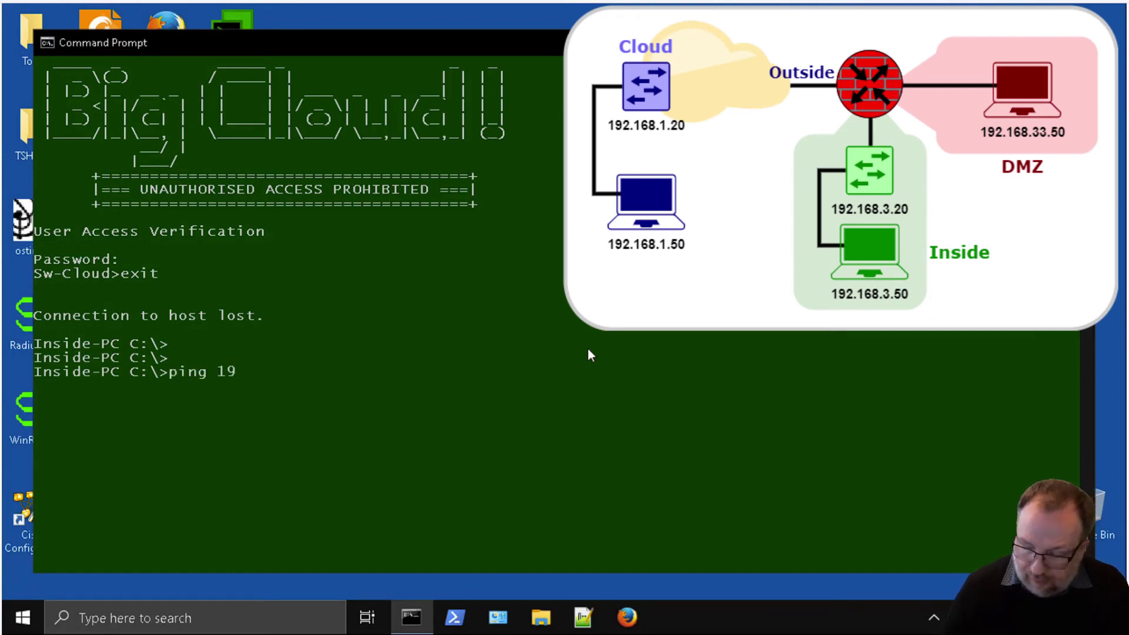
pyautogui.write('2.168.1.20')
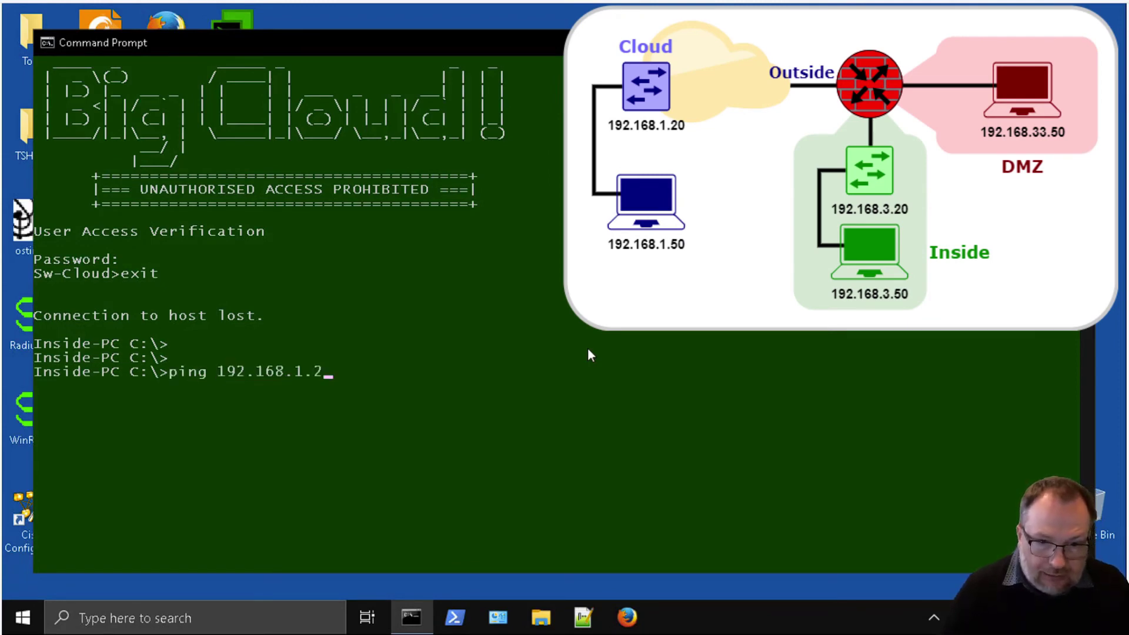
pyautogui.press('Return')
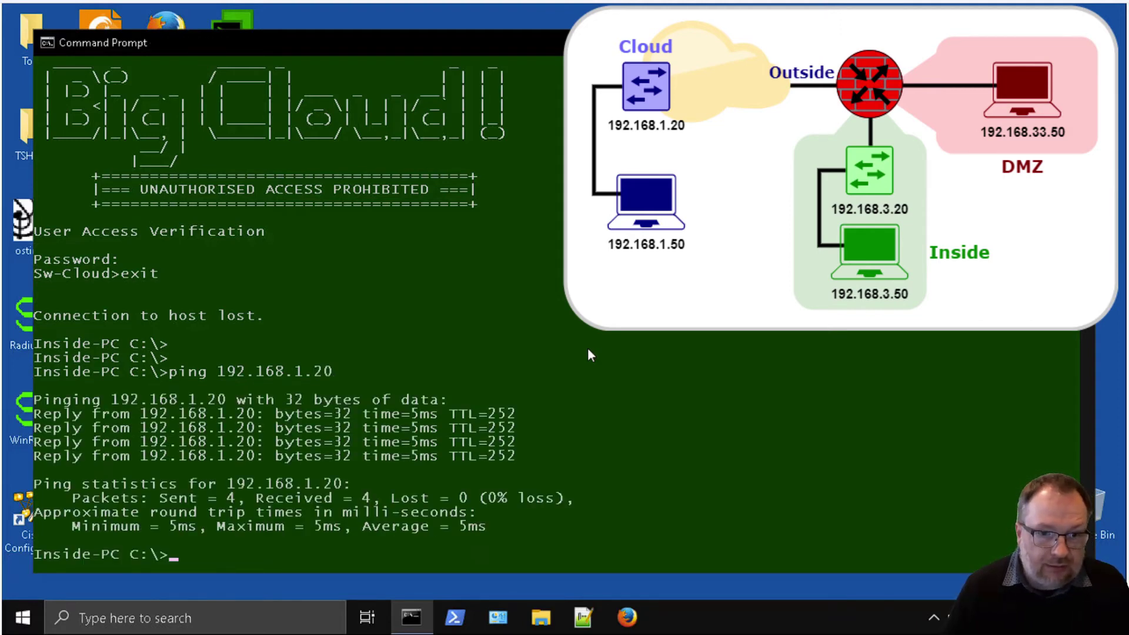
pyautogui.press('Up')
pyautogui.press('BackSpace')
pyautogui.press('BackSpace')
pyautogui.write('50')
pyautogui.press('Return')
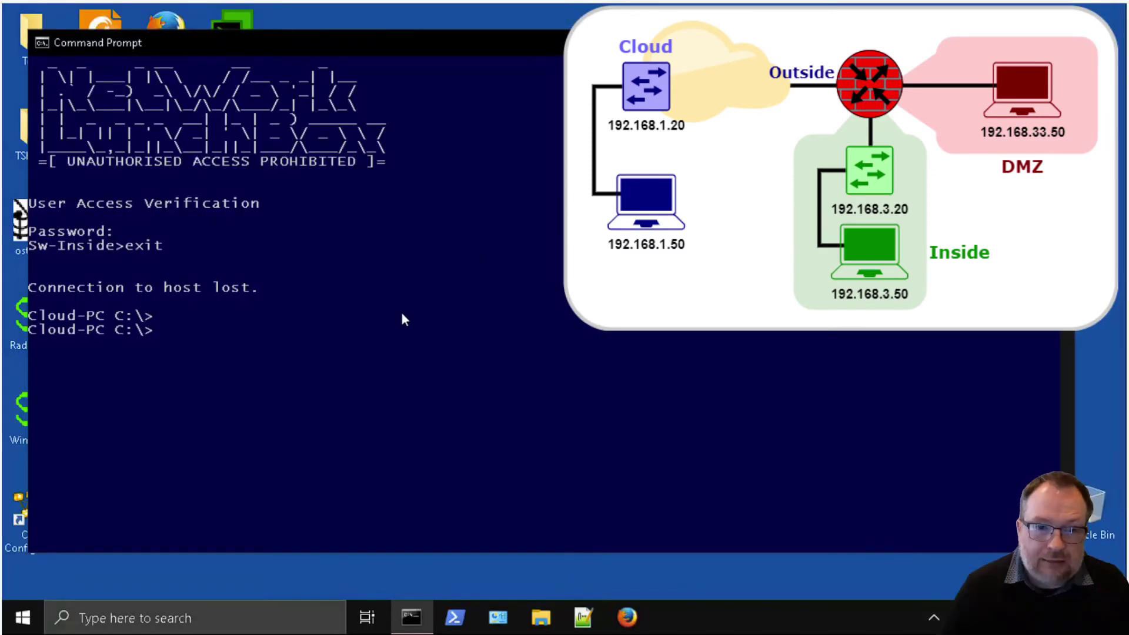
# Step: From Cloud-PC, ping 192.168.3.20 and 192.168.3.50, both failing with 100% loss
pyautogui.press('Return')
pyautogui.press('Return')
pyautogui.write('ping 192.')
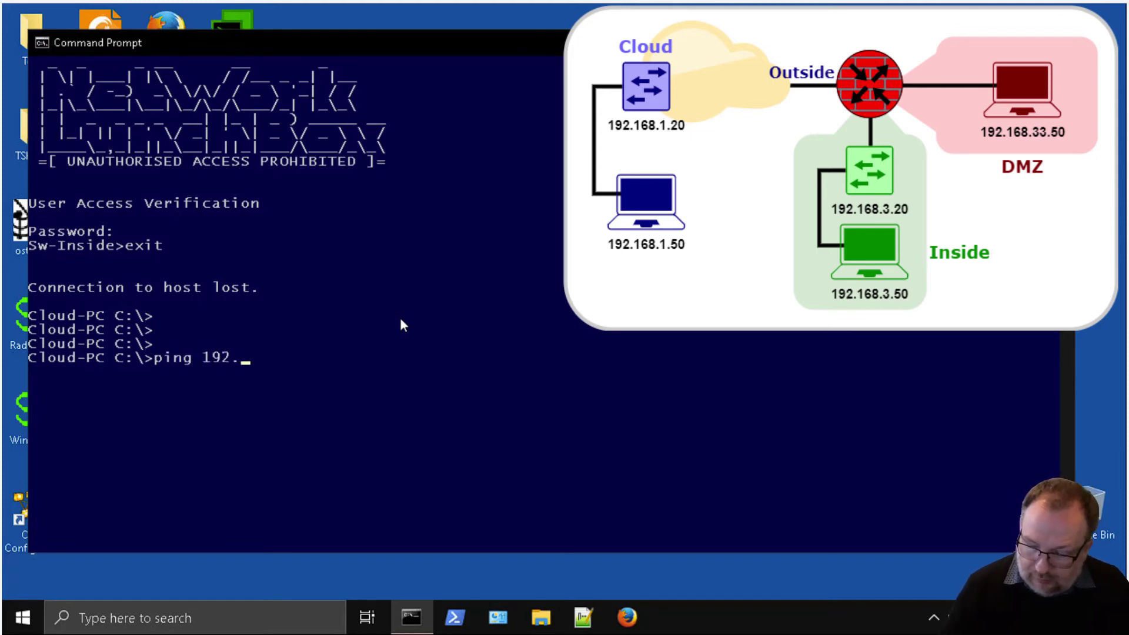
pyautogui.write('168.3.20')
pyautogui.press('Return')
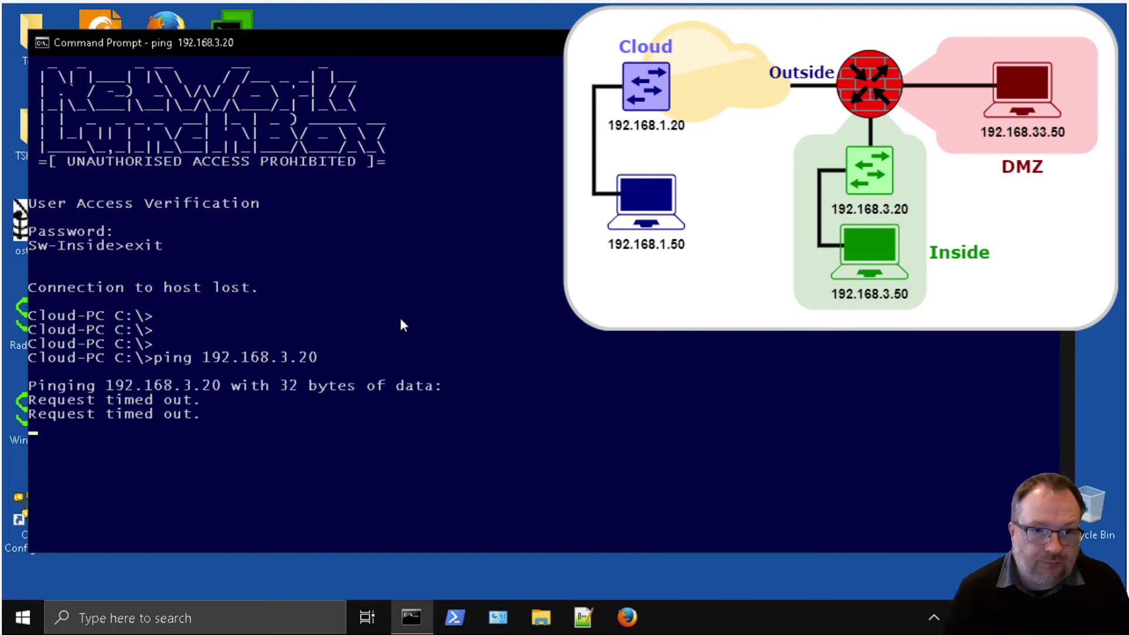
pyautogui.write('ping 192.168.3.50')
pyautogui.press('Return')
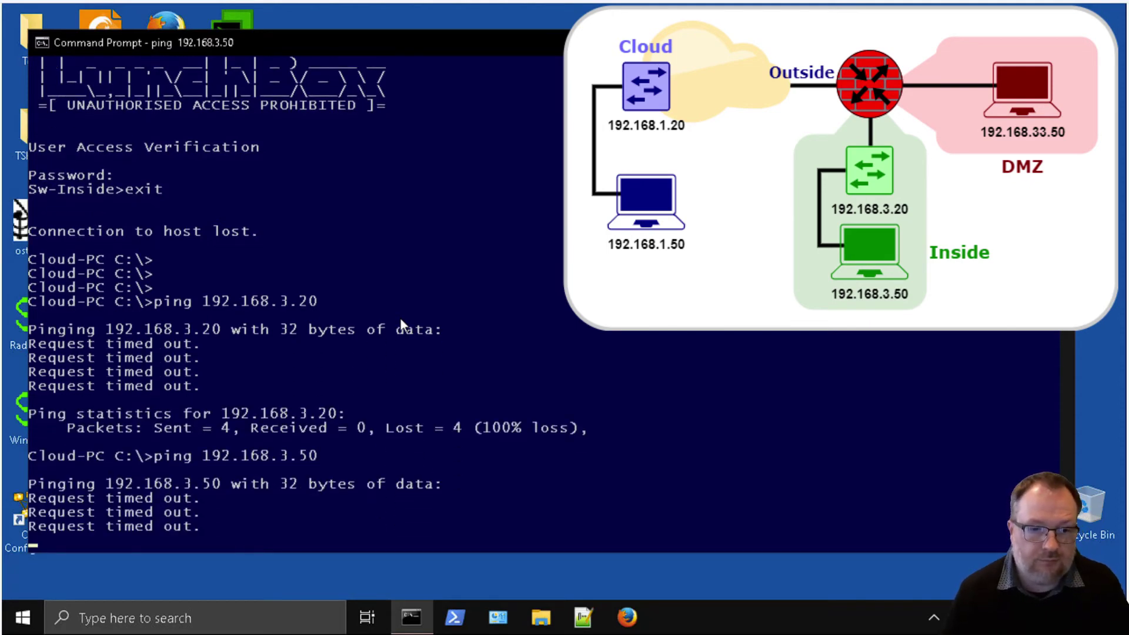
pyautogui.press('Return')
pyautogui.press('Return')
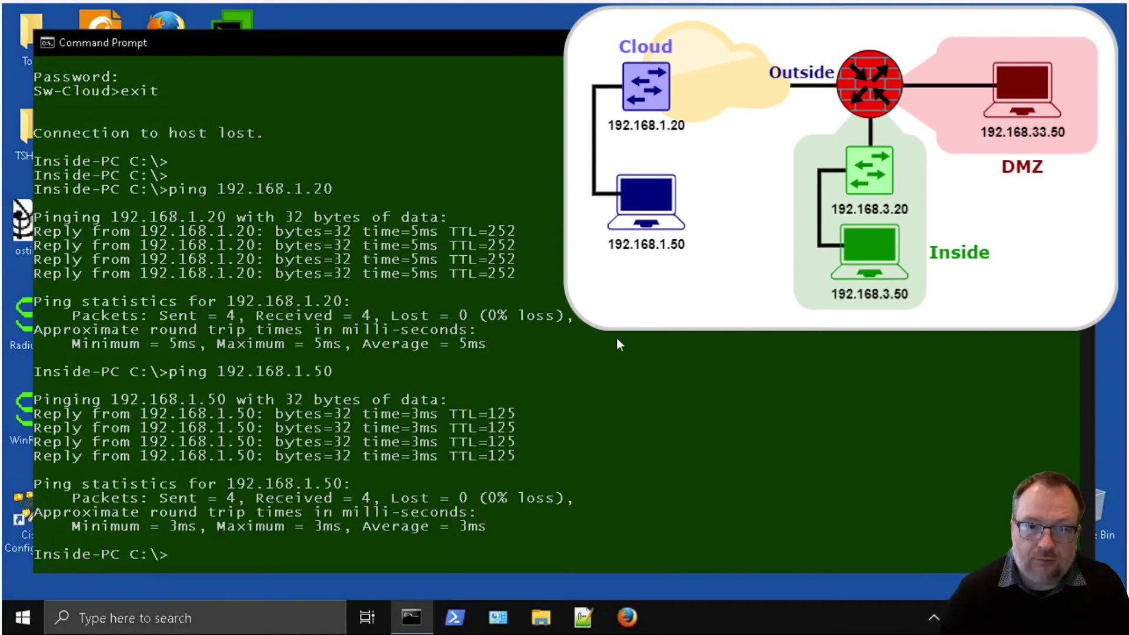
# Step: From Inside-PC, telnet to 192.168.1.20, log in to the Sw-Cloud prompt, then exit the session
pyautogui.click(619, 344)
pyautogui.press('Return')
pyautogui.press('Return')
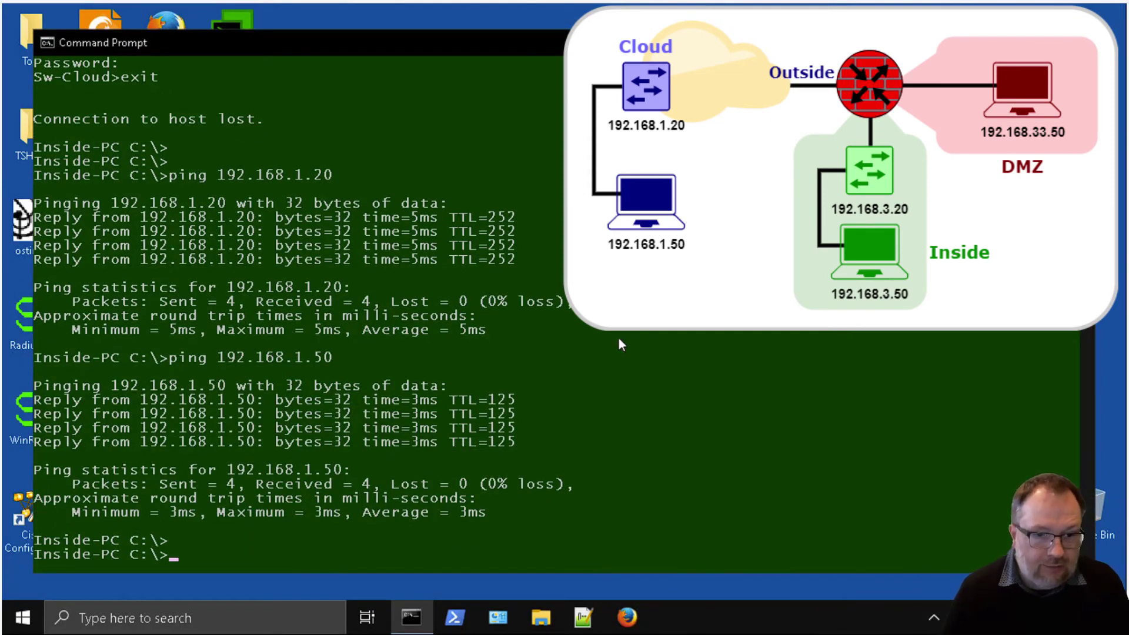
pyautogui.press('Up')
pyautogui.press('BackSpace')
pyautogui.press('BackSpace')
pyautogui.press('BackSpace')
pyautogui.press('BackSpace')
pyautogui.press('BackSpace')
pyautogui.press('BackSpace')
pyautogui.press('BackSpace')
pyautogui.press('BackSpace')
pyautogui.press('BackSpace')
pyautogui.press('BackSpace')
pyautogui.press('BackSpace')
pyautogui.press('BackSpace')
pyautogui.press('BackSpace')
pyautogui.press('BackSpace')
pyautogui.press('BackSpace')
pyautogui.press('BackSpace')
pyautogui.press('BackSpace')
pyautogui.write('t')
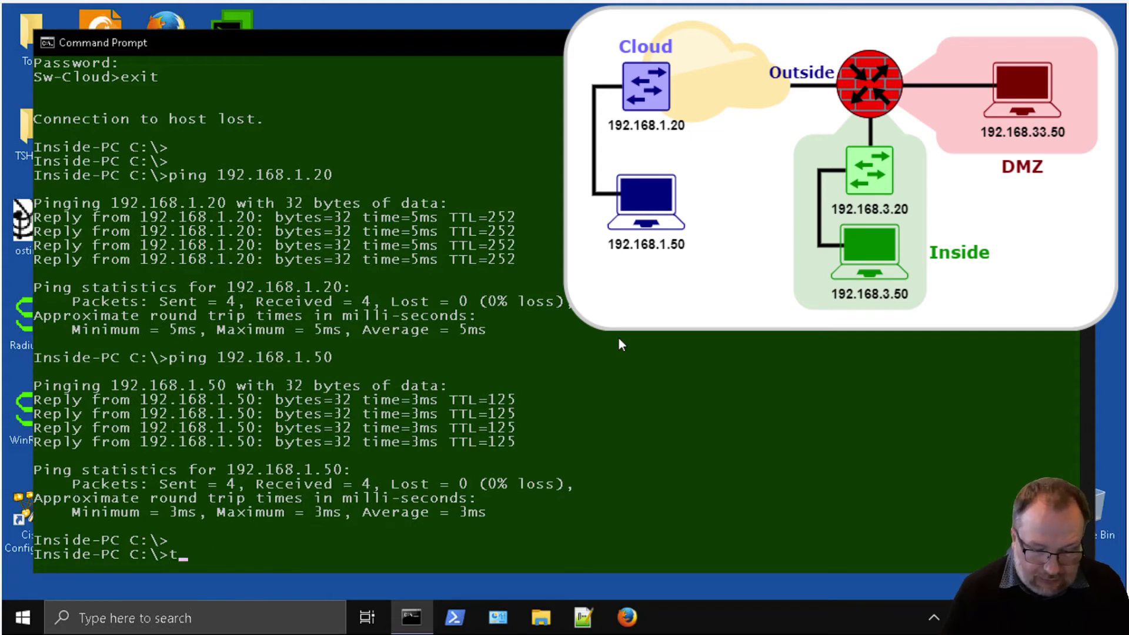
pyautogui.write('elnet 192.1')
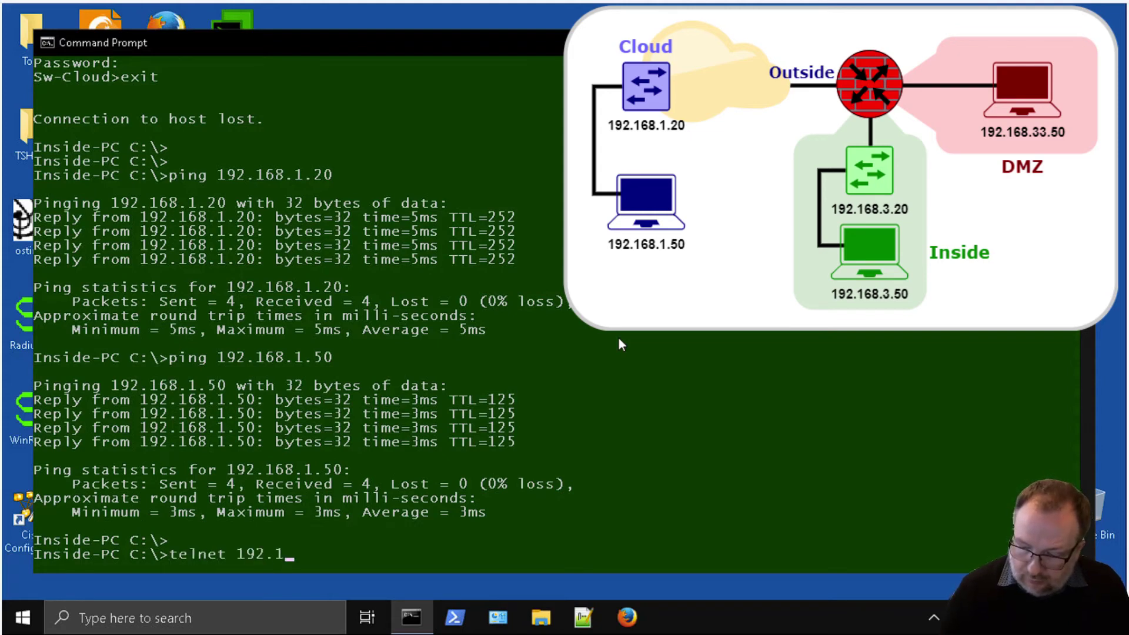
pyautogui.write('68.1.20')
pyautogui.press('Return')
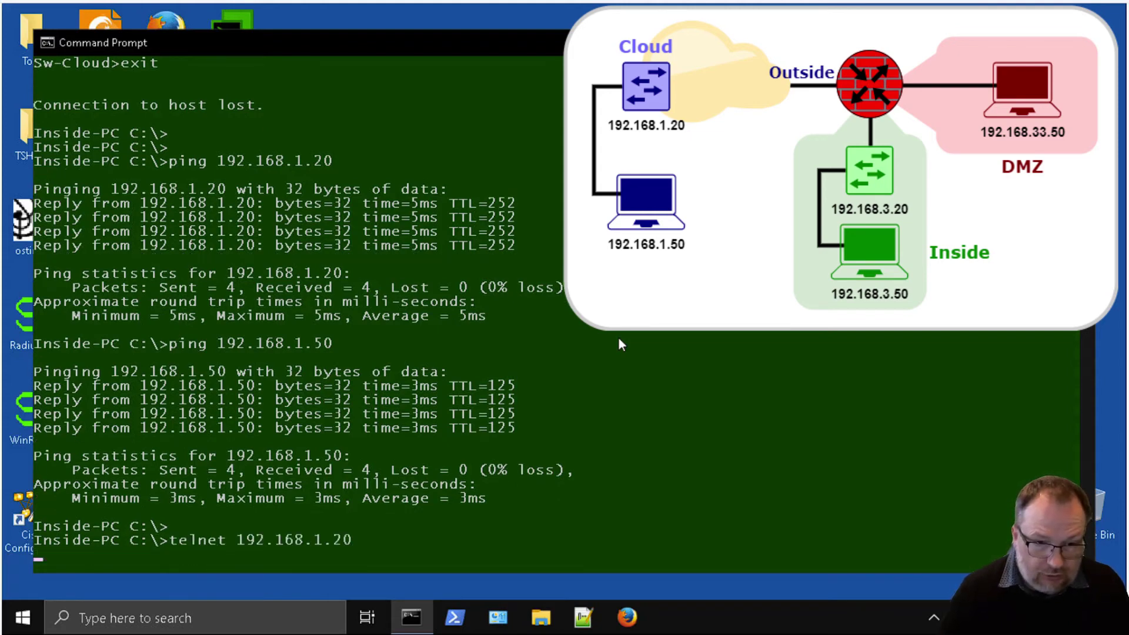
pyautogui.press('Return')
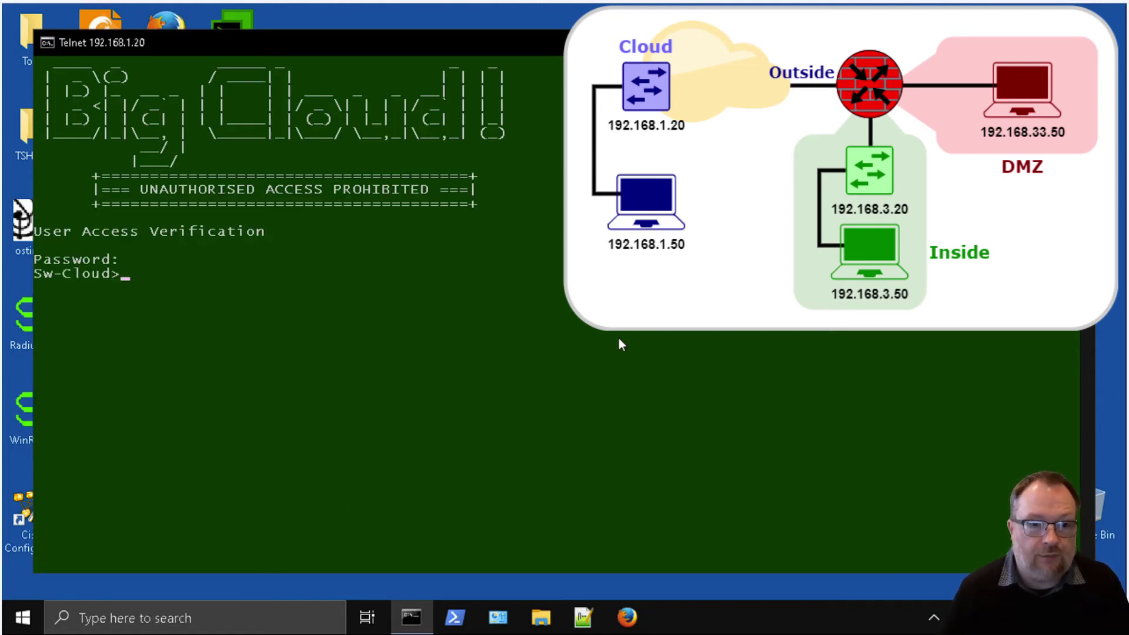
pyautogui.write('exit')
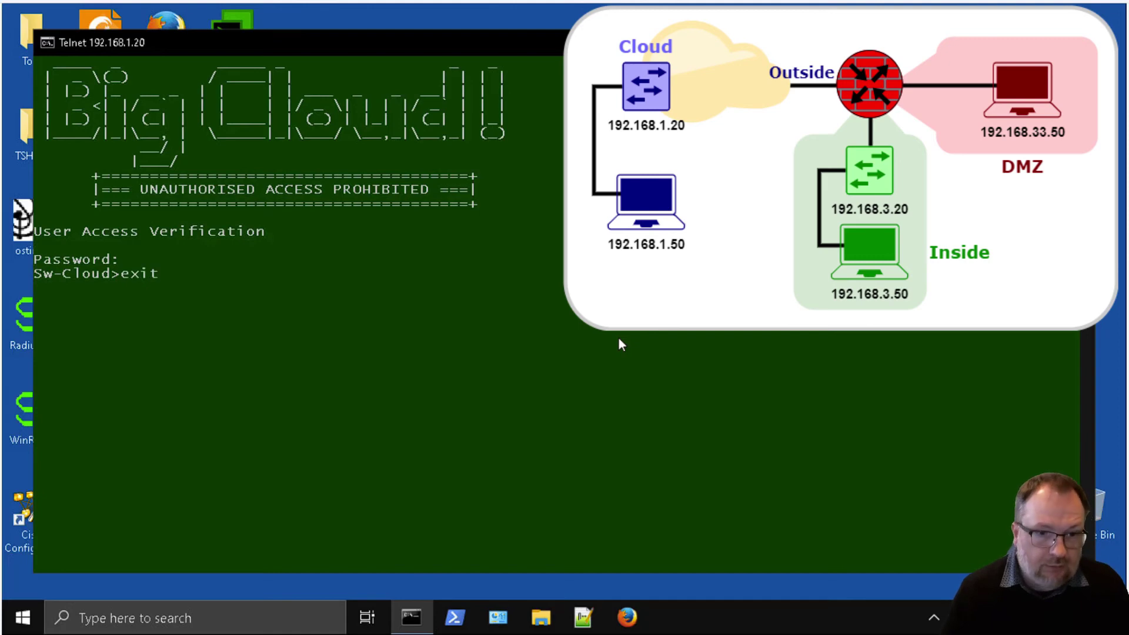
pyautogui.press('Return')
pyautogui.press('Return')
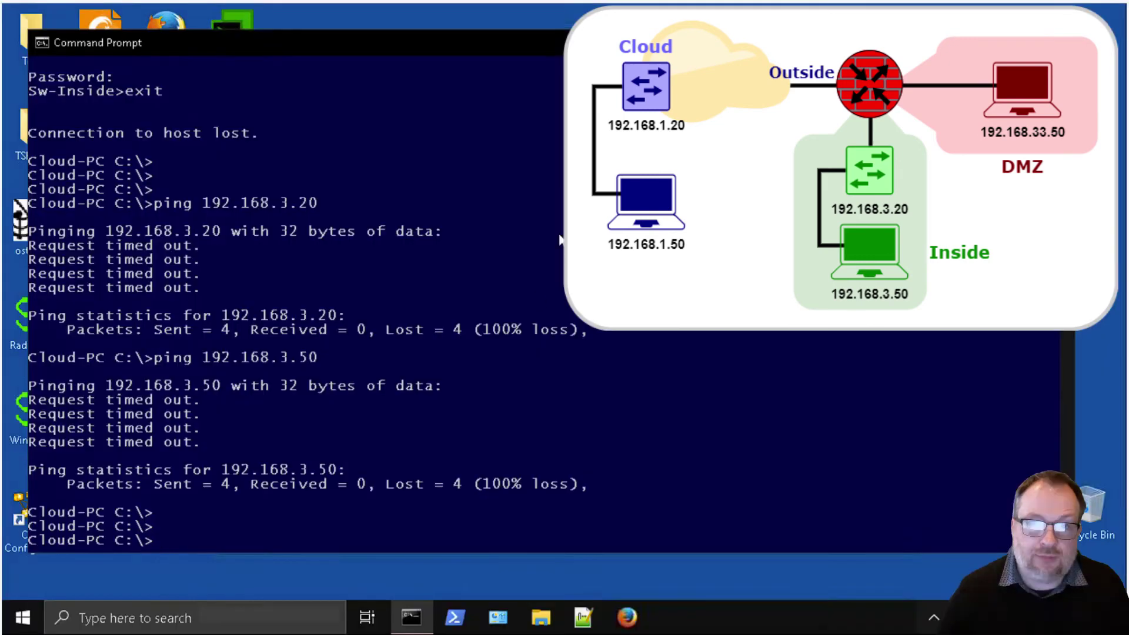
# Step: On Cloud-PC, run 'telnet 192.168.3.20' against the Inside switch
pyautogui.click(501, 351)
pyautogui.write('telnet')
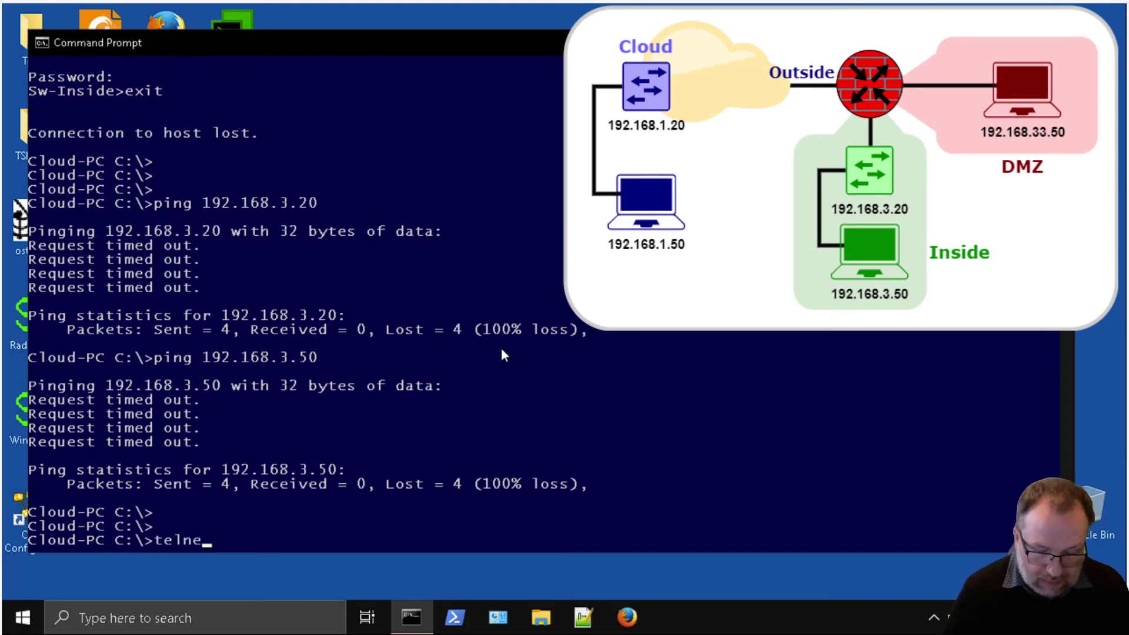
pyautogui.write('.168.')
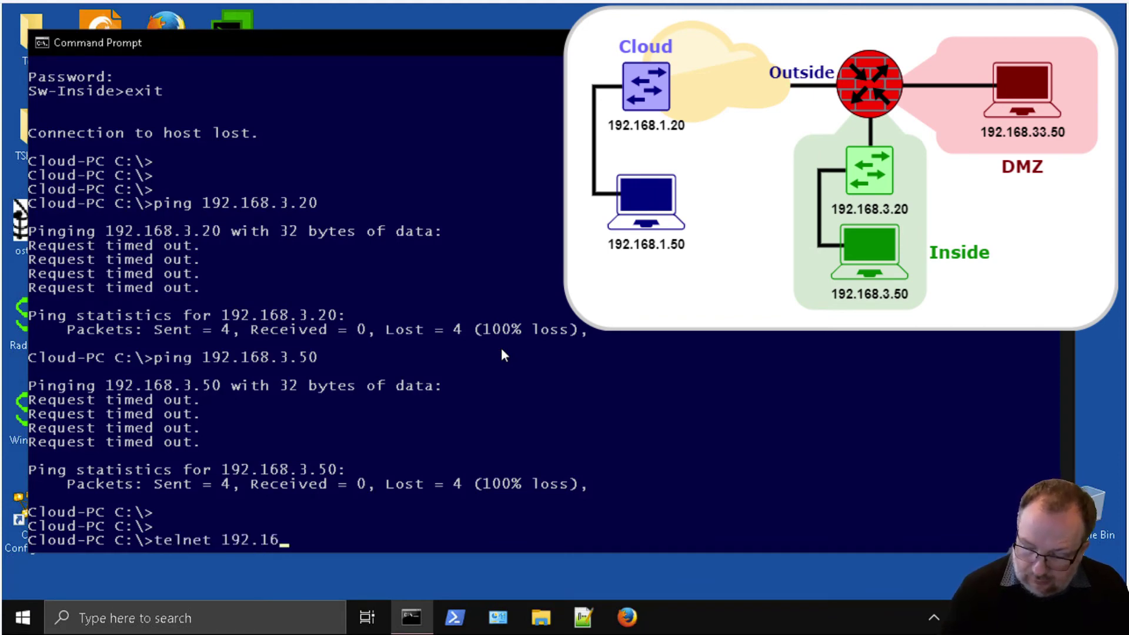
pyautogui.write('3.20')
pyautogui.press('Return')
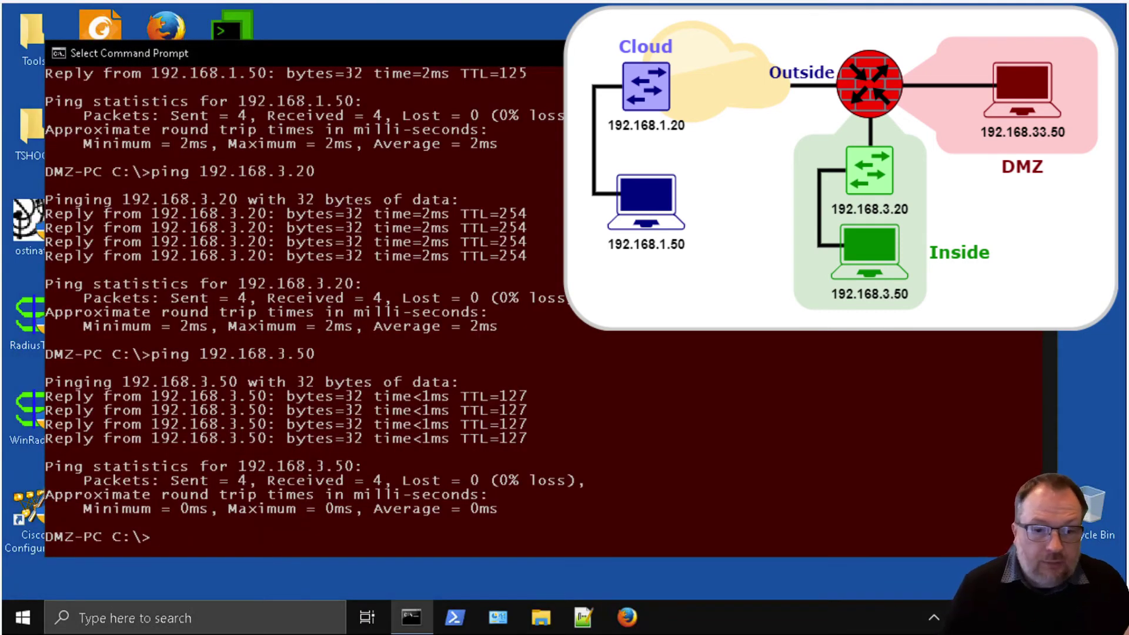
# Step: From DMZ-PC, ping 192.168.3.50, 192.168.1.20 and 192.168.1.50, then run 'telnet 192.168.1.20'
pyautogui.press('Return')
pyautogui.press('Up')
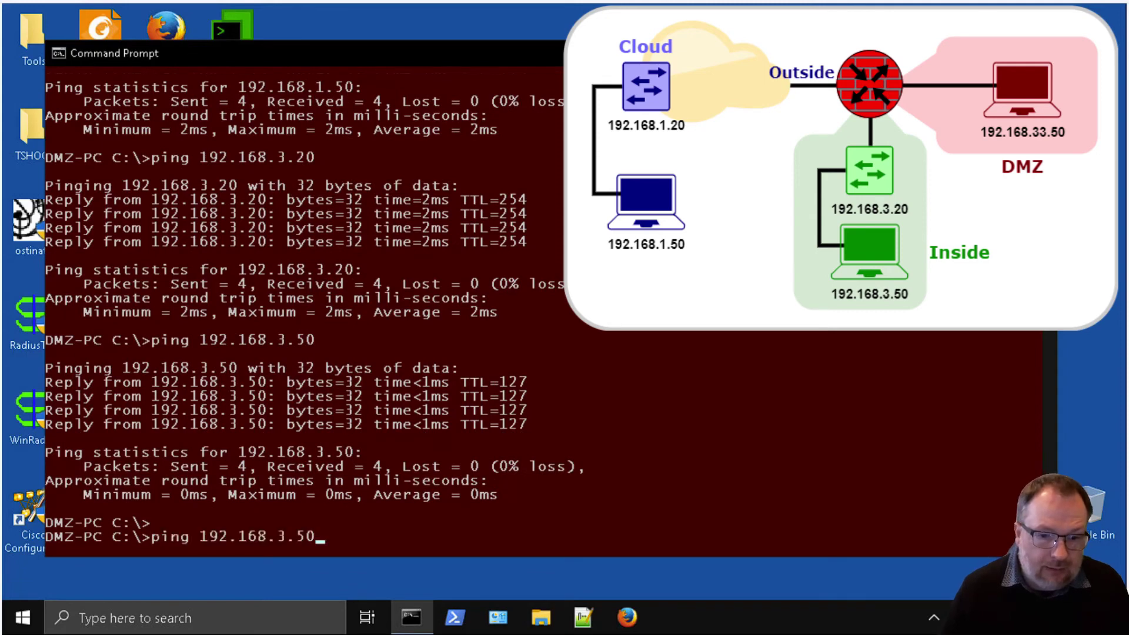
pyautogui.press('Return')
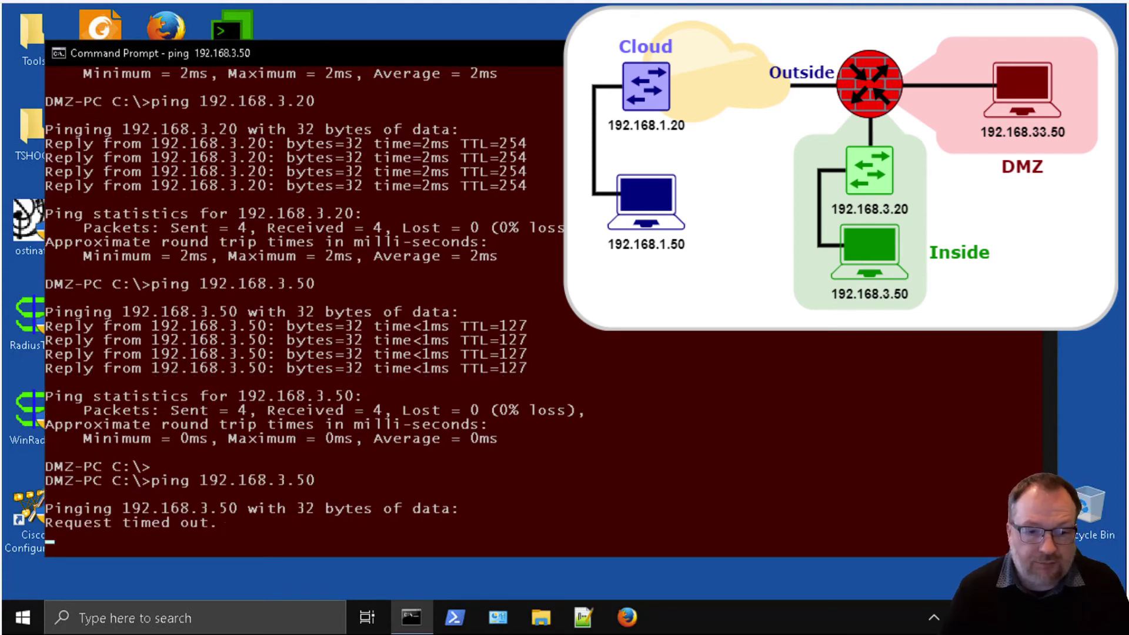
pyautogui.write('ping 192.168.1.20')
pyautogui.press('Return')
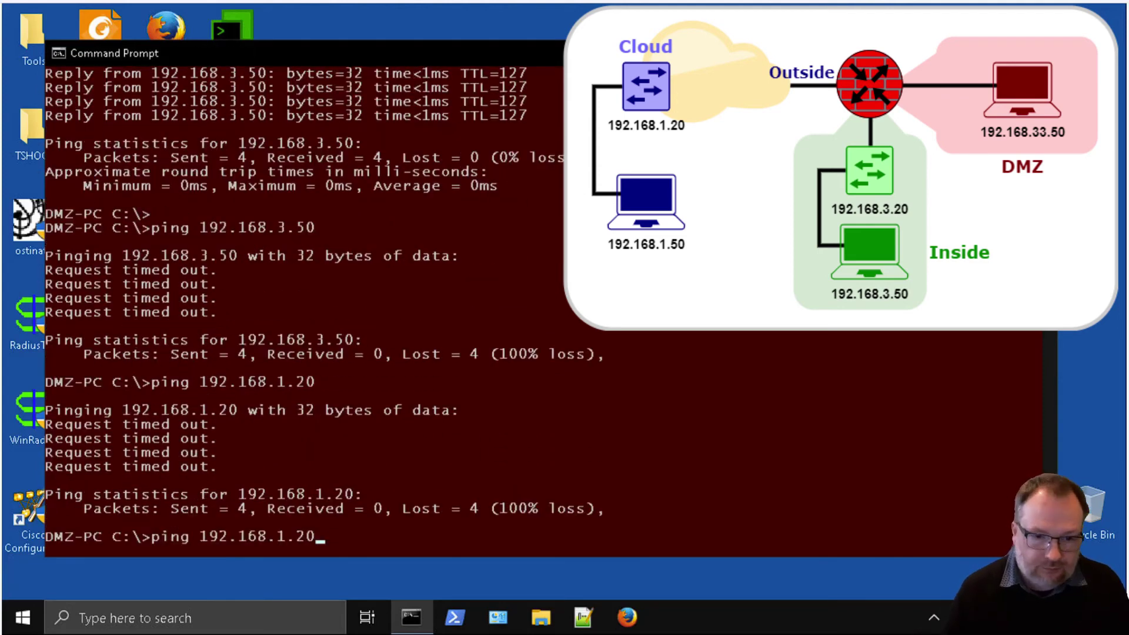
pyautogui.press('Up')
pyautogui.press('BackSpace')
pyautogui.press('BackSpace')
pyautogui.write('50')
pyautogui.press('Return')
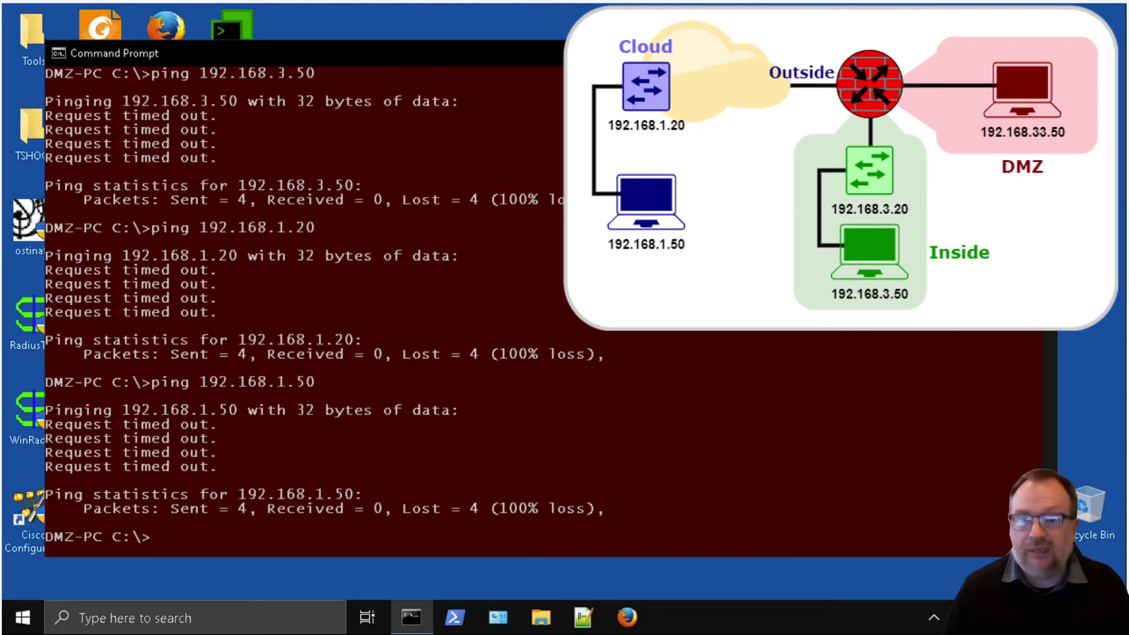
pyautogui.write('telnet 192.168.1.')
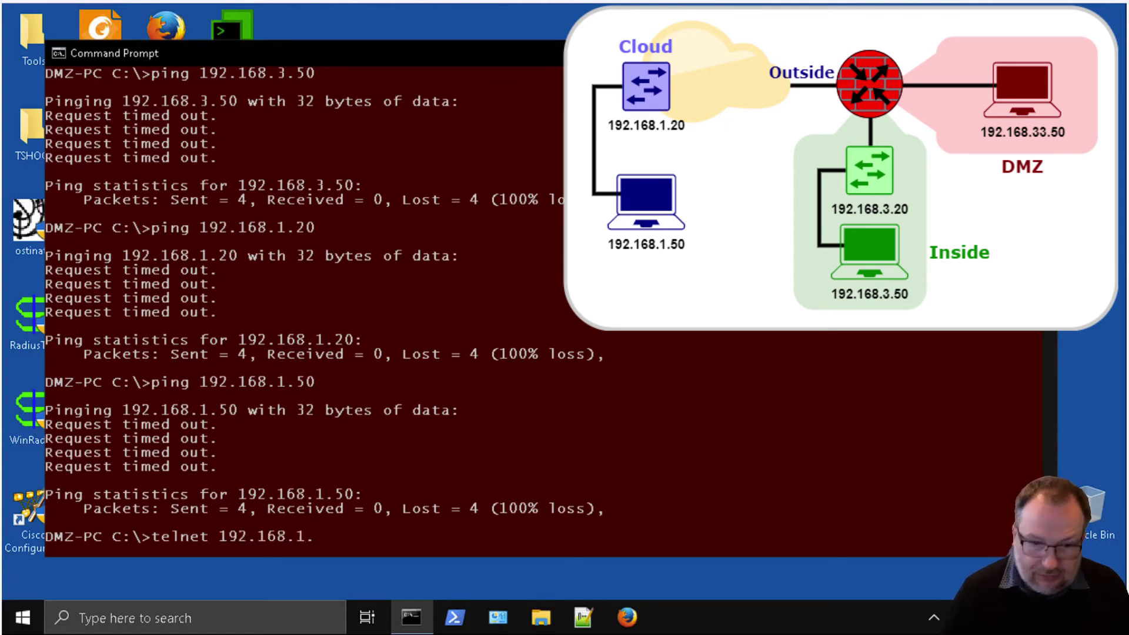
pyautogui.write('20')
pyautogui.press('Return')
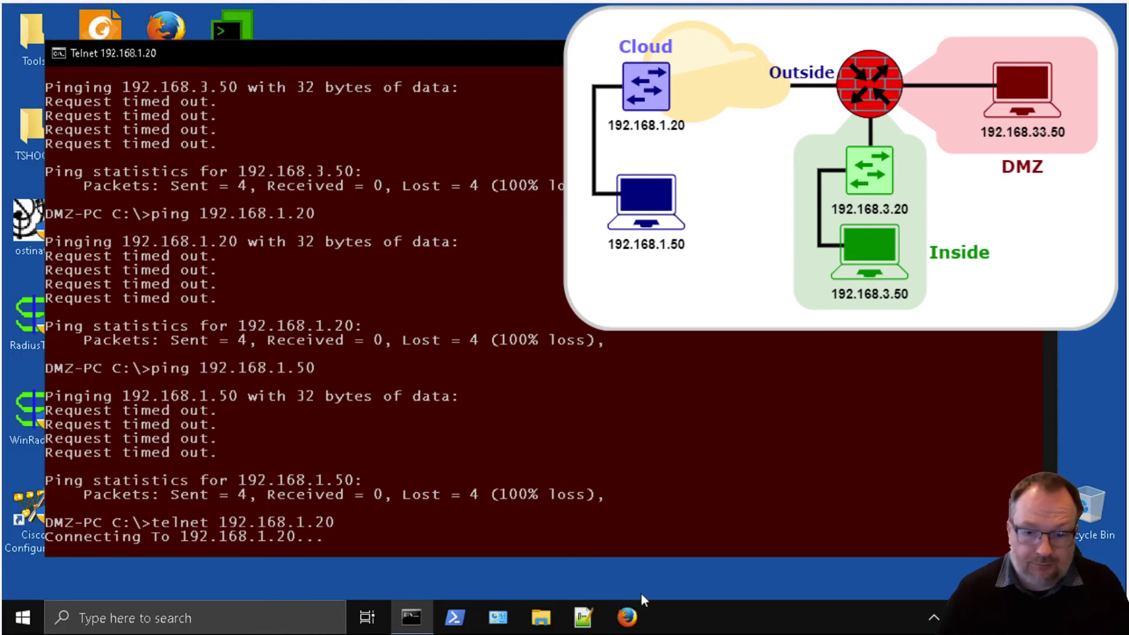
# Step: In Firefox, browse to 192.168.1.20, sign in as admin with the switch password, then close Firefox
pyautogui.click(628, 617)
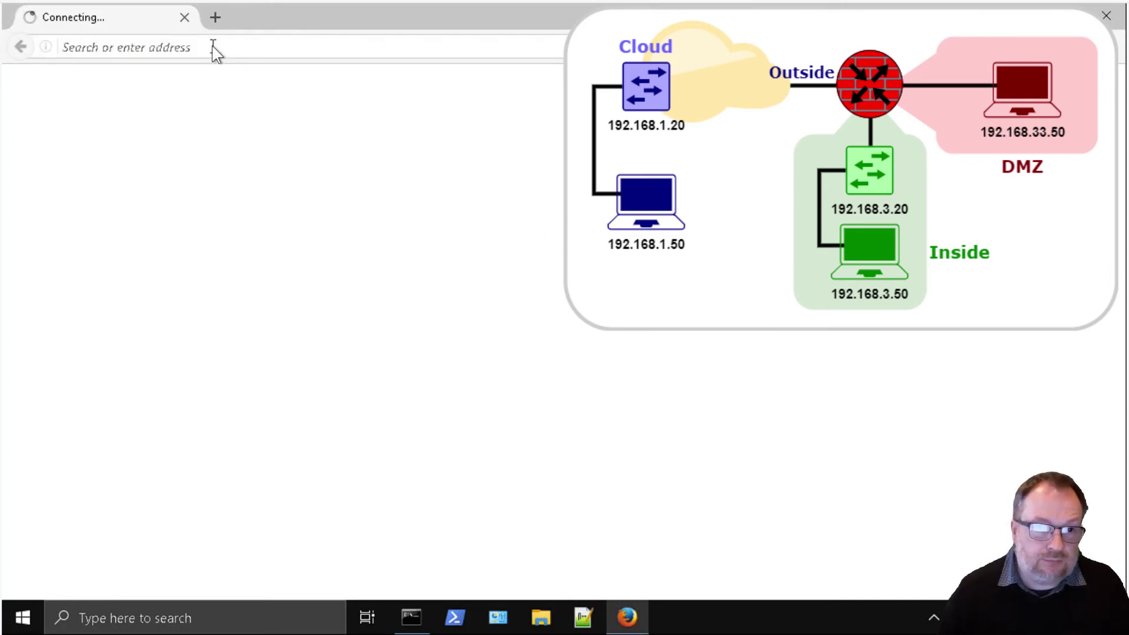
pyautogui.click(213, 51)
pyautogui.write('19')
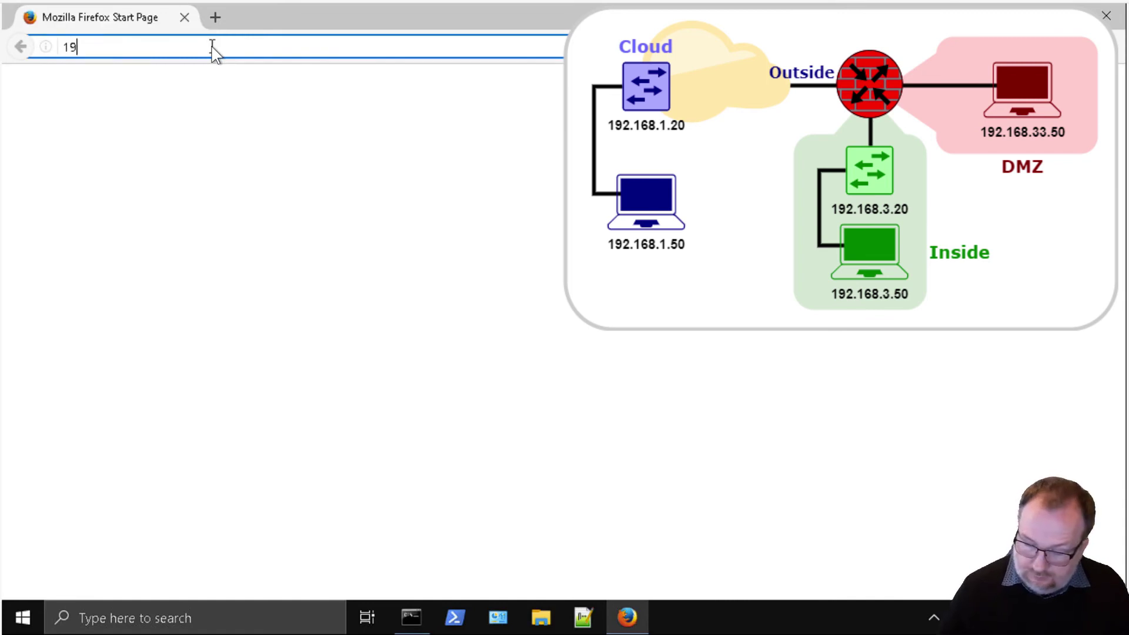
pyautogui.write('2.168.1.')
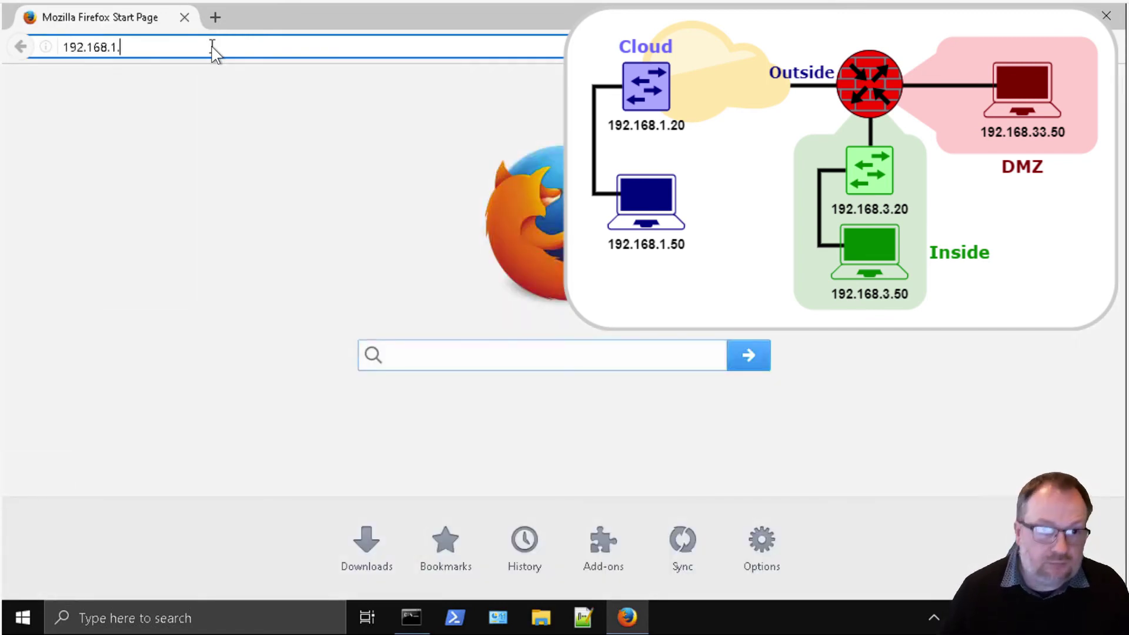
pyautogui.write('20')
pyautogui.press('Return')
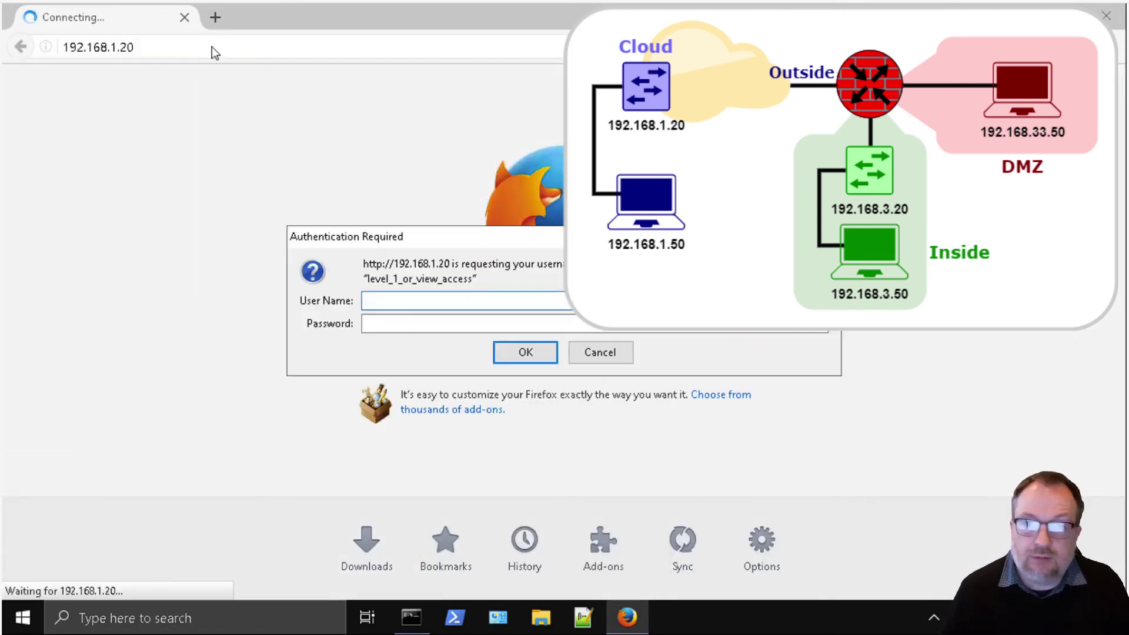
pyautogui.write('admin')
pyautogui.press('Tab')
pyautogui.write('******')
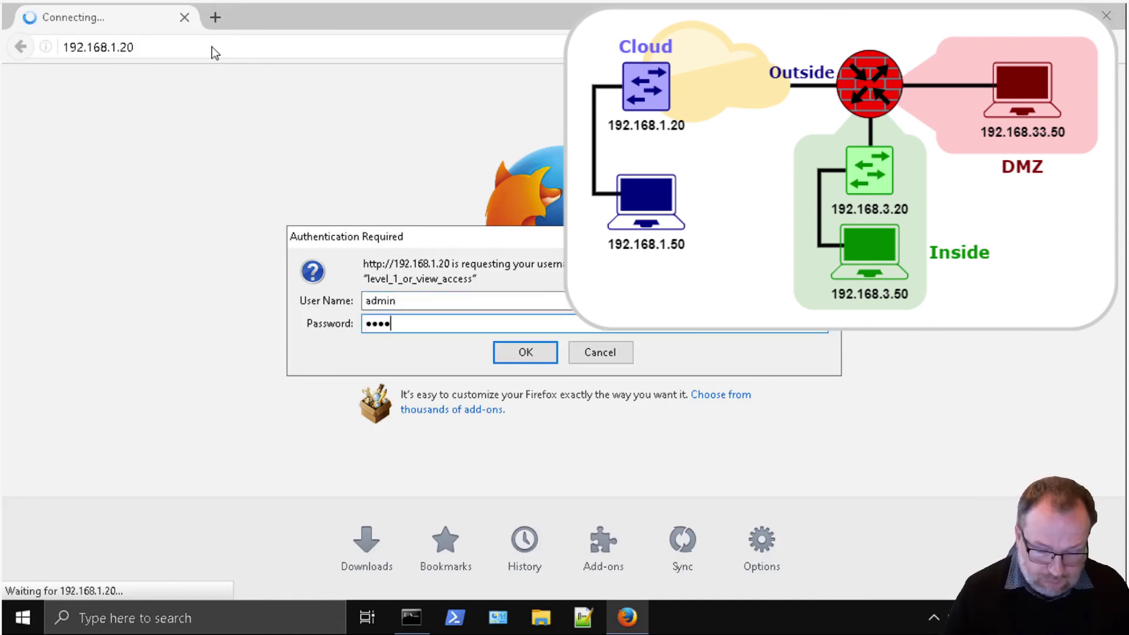
pyautogui.write('***')
pyautogui.press('Return')
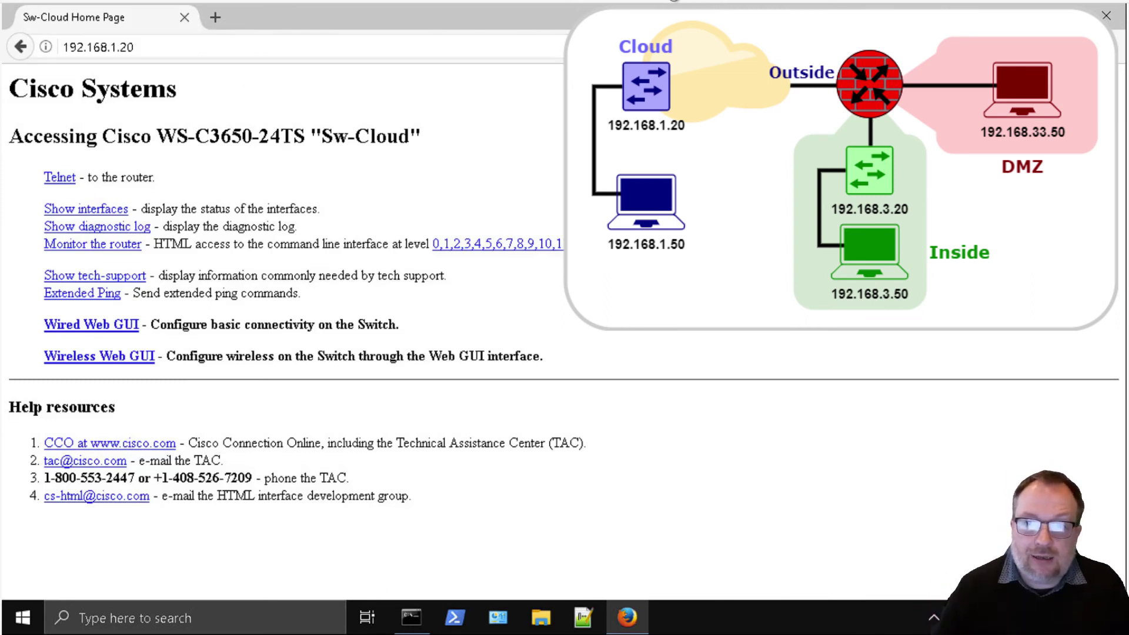
pyautogui.hotkey('ctrl', 'w')
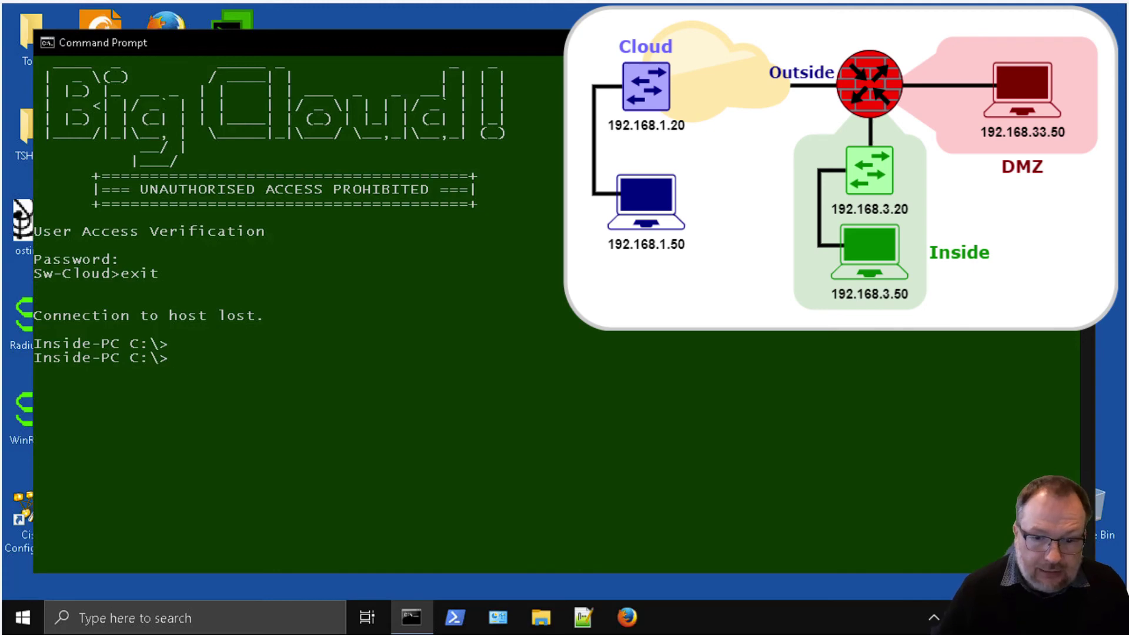
# Step: Relaunch Firefox, go to 192.168.1.20, and sign in as admin with the switch password
pyautogui.click(627, 617)
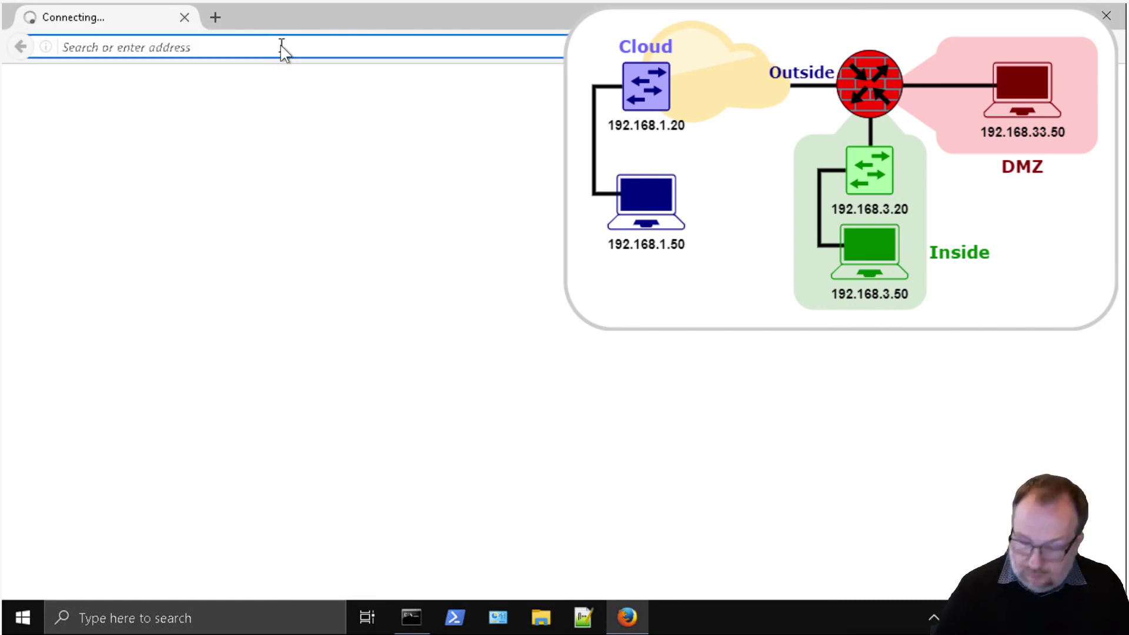
pyautogui.write('192.168.1')
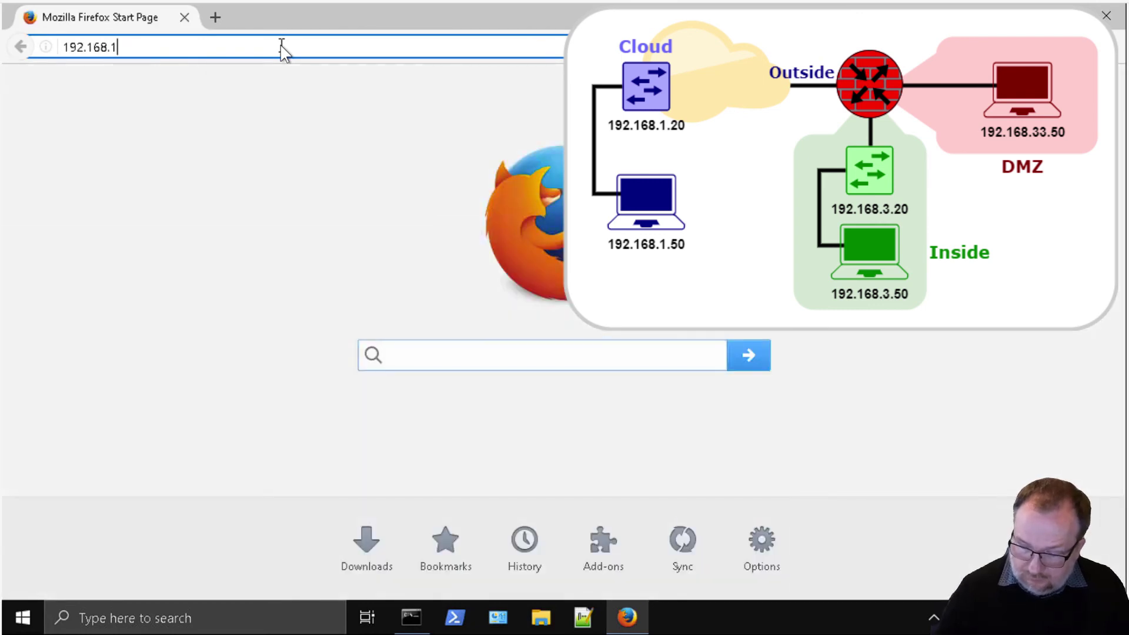
pyautogui.write('.20')
pyautogui.press('Return')
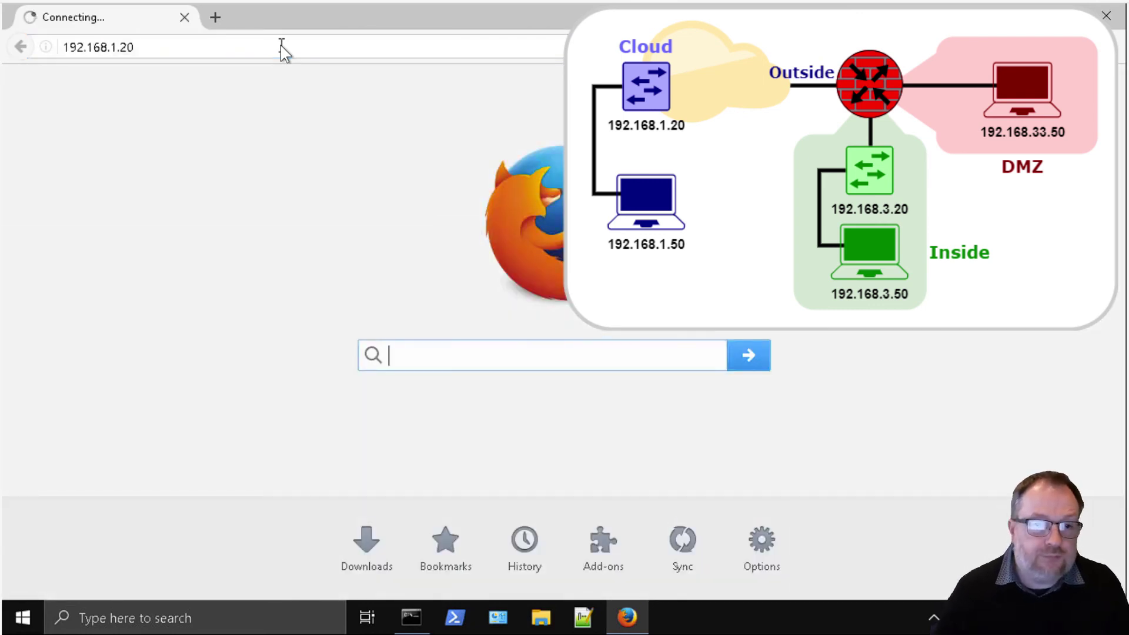
pyautogui.write('admin')
pyautogui.press('Tab')
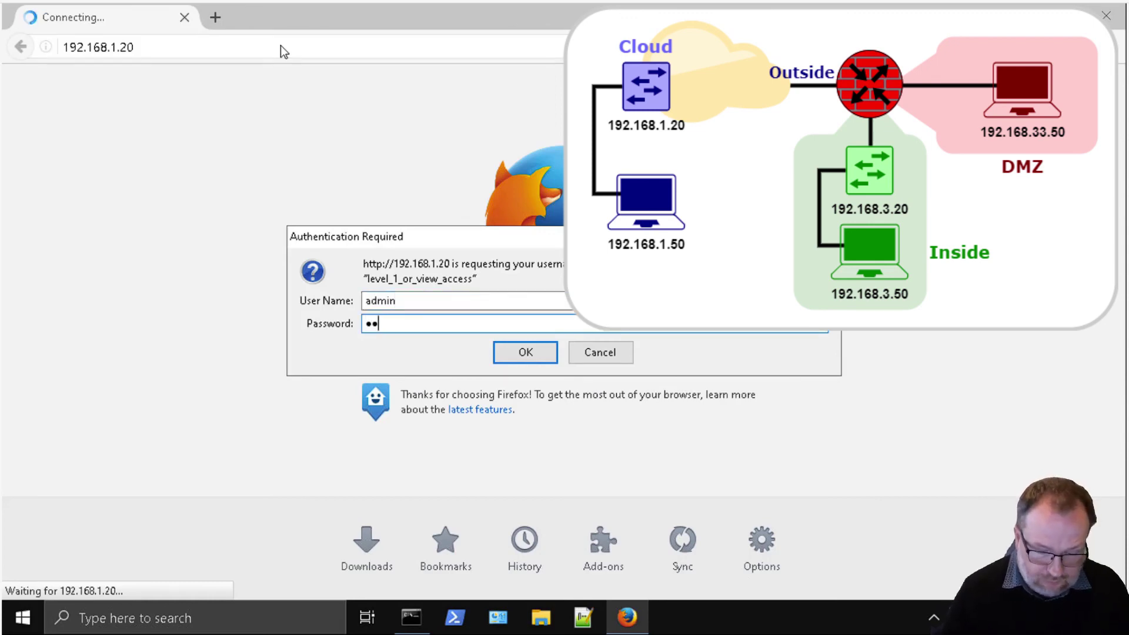
pyautogui.press('Return')
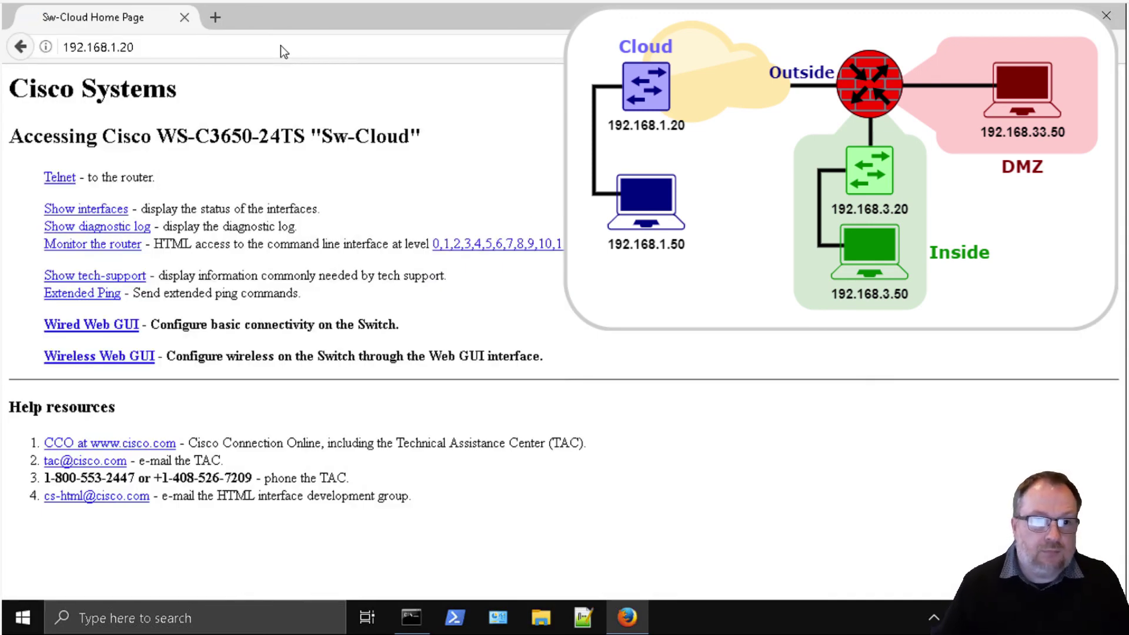